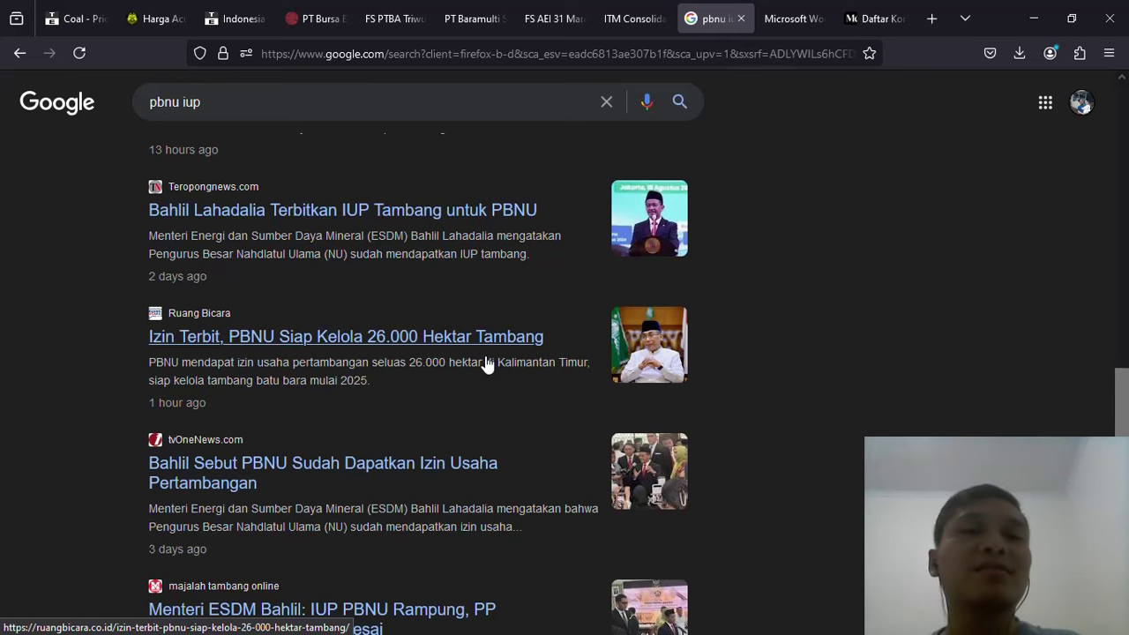
Switch to the Excel workbook and enter 5 JUTA in cell I7 of the VOLUME PRODUKSI row
key("alt+Tab")
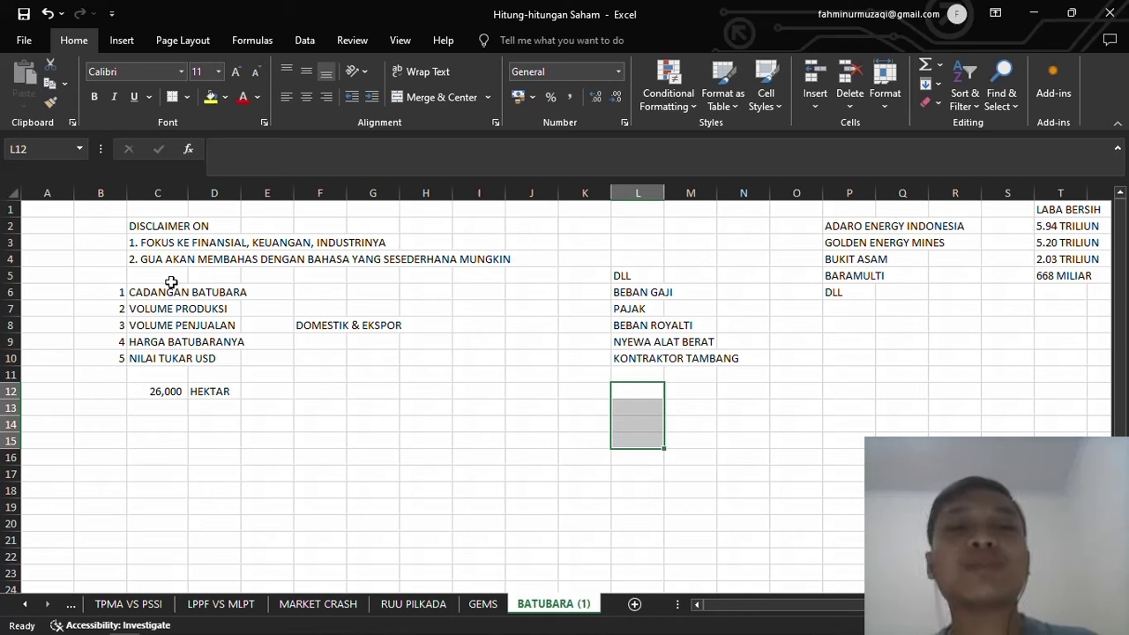
left_click(458, 451)
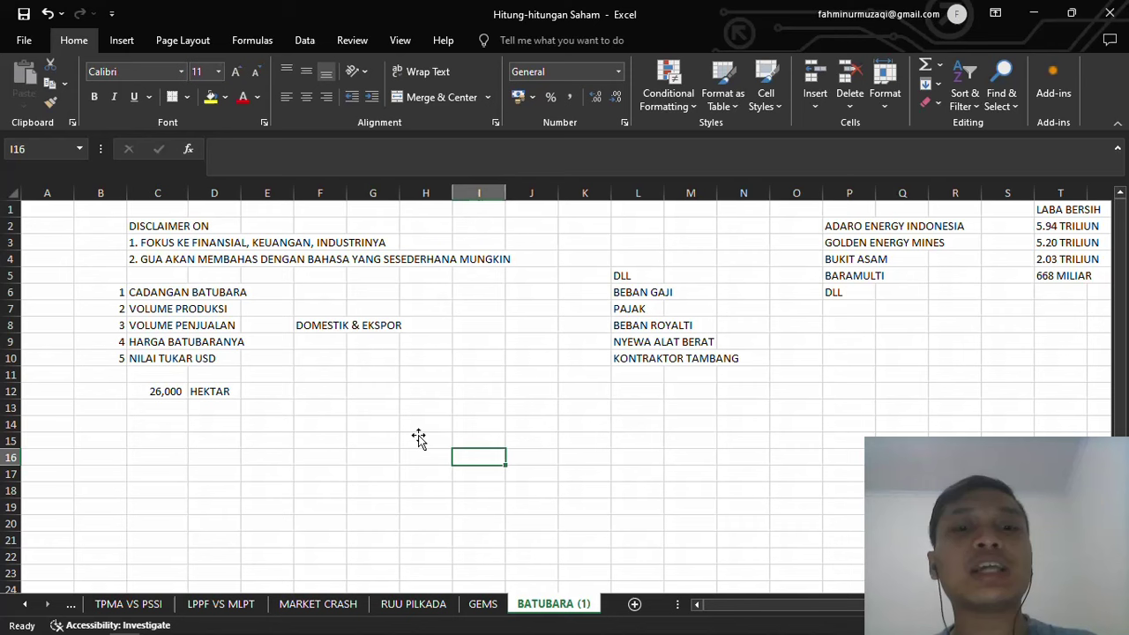
left_click(449, 302)
left_click(469, 301)
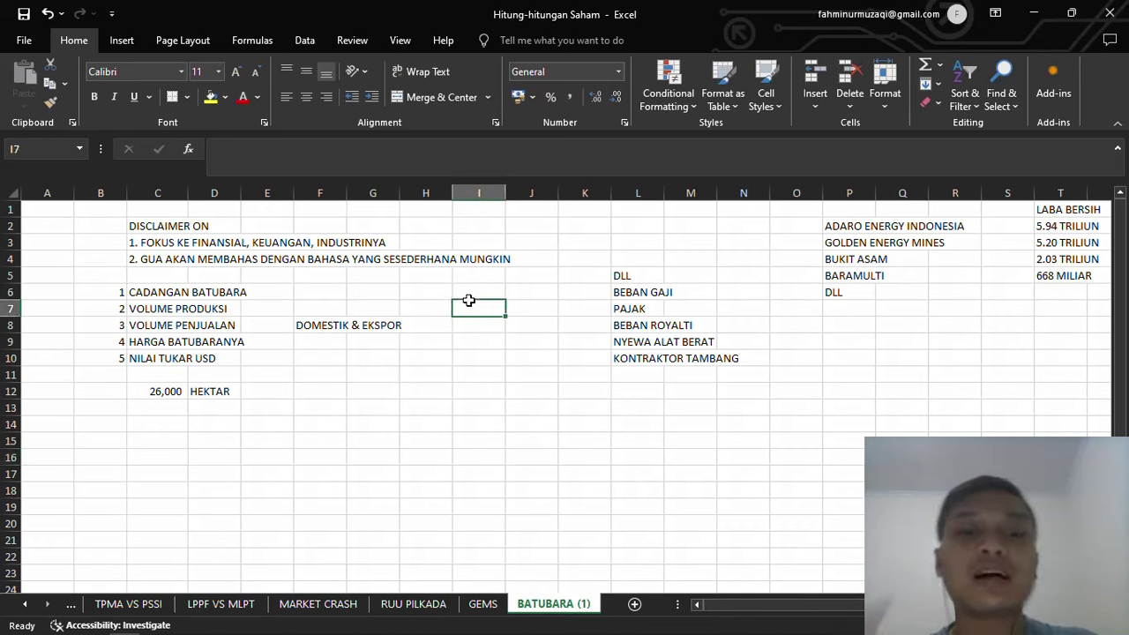
type("5 JUTAN")
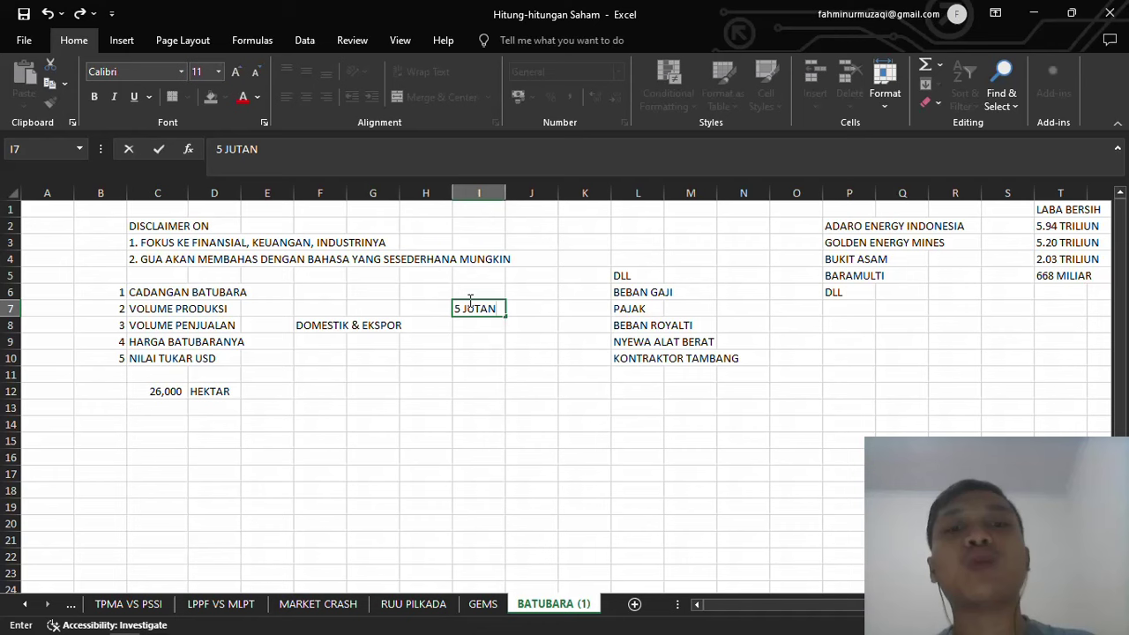
key("BackSpace")
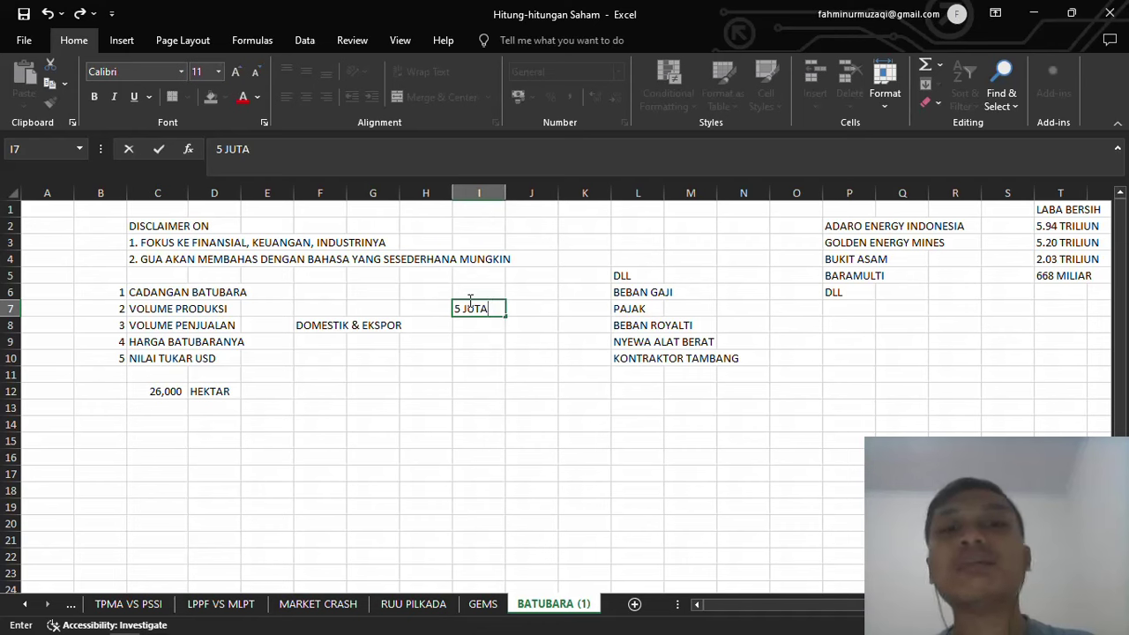
key("Return")
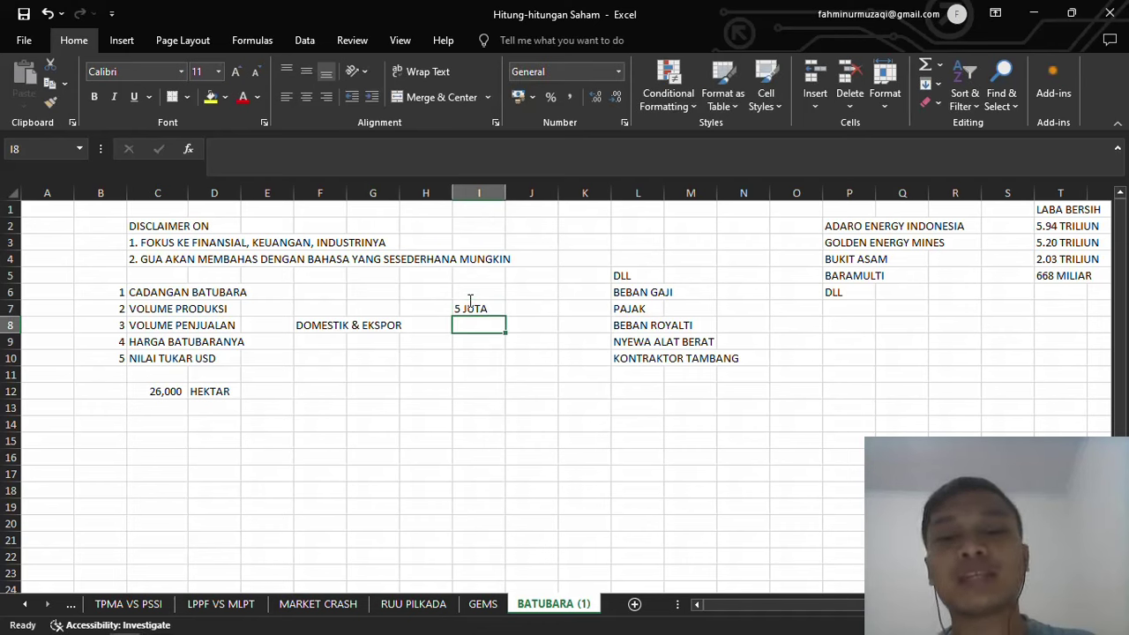
type("3 JUTA -")
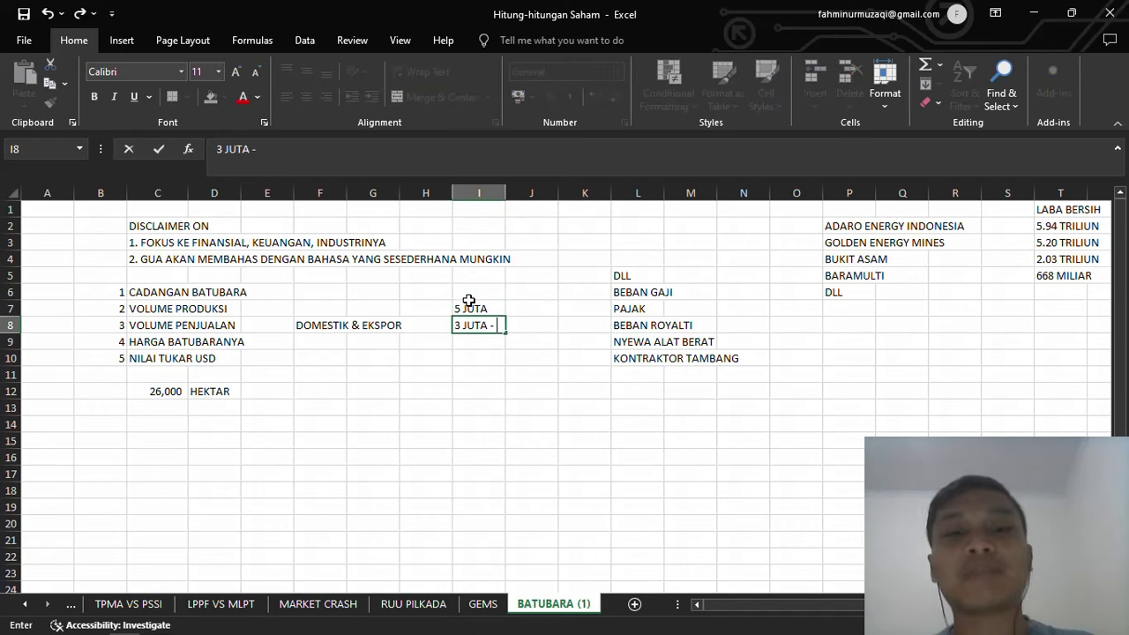
key("BackSpace")
key("BackSpace")
type("4")
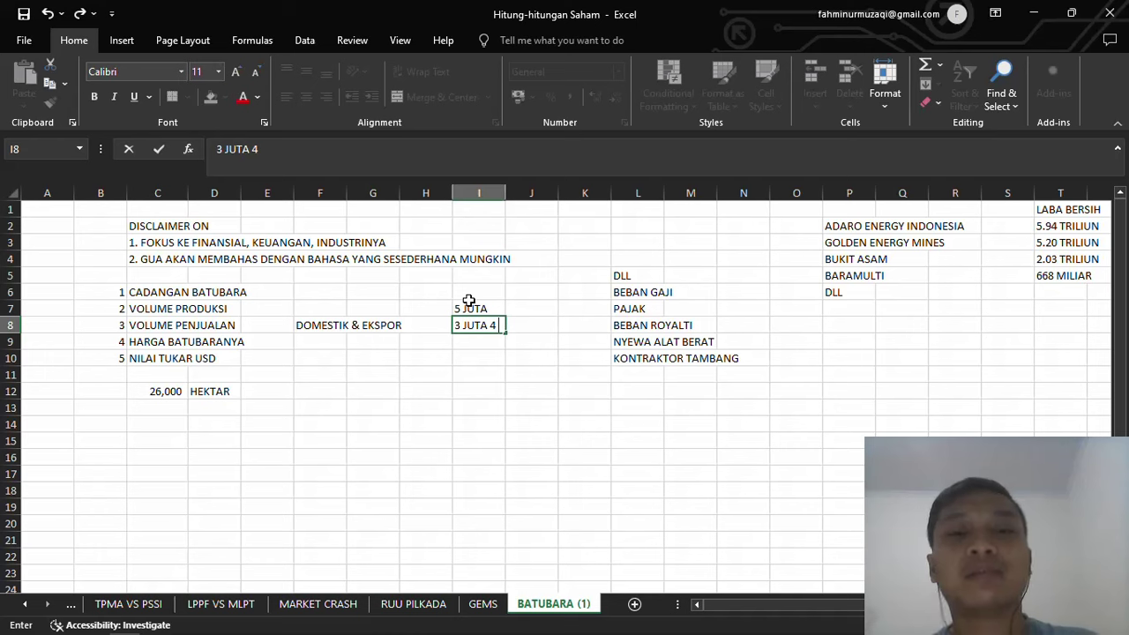
key("BackSpace")
key("BackSpace")
key("BackSpace")
key("BackSpace")
key("BackSpace")
key("BackSpace")
key("BackSpace")
key("BackSpace")
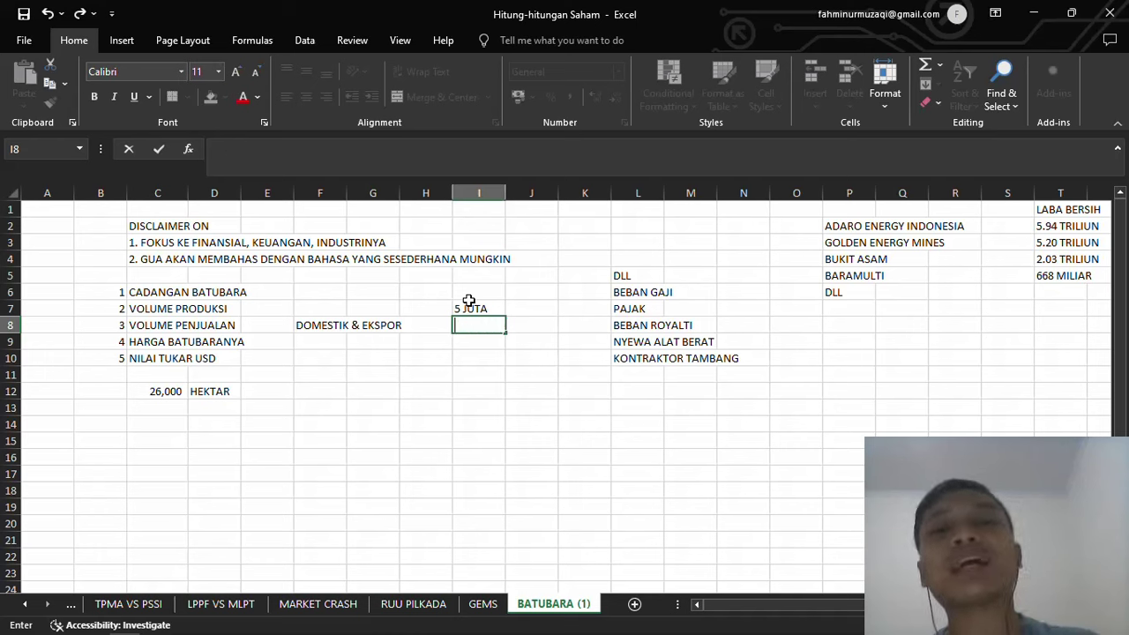
Clear the 5 JUTA entry from cell I7
left_click(473, 308)
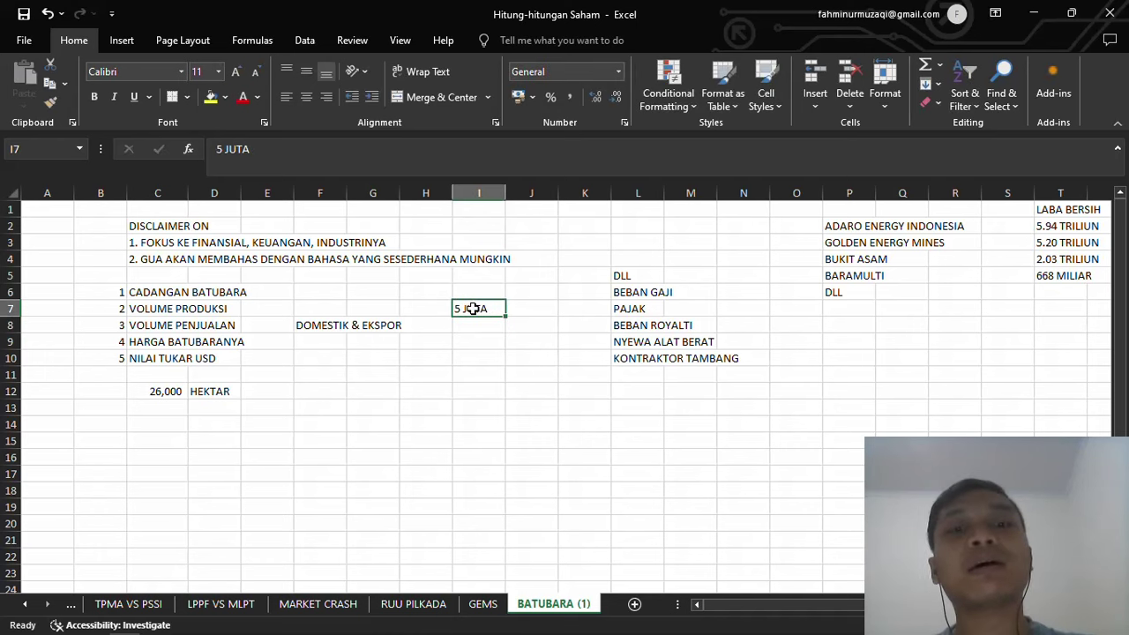
key("BackSpace")
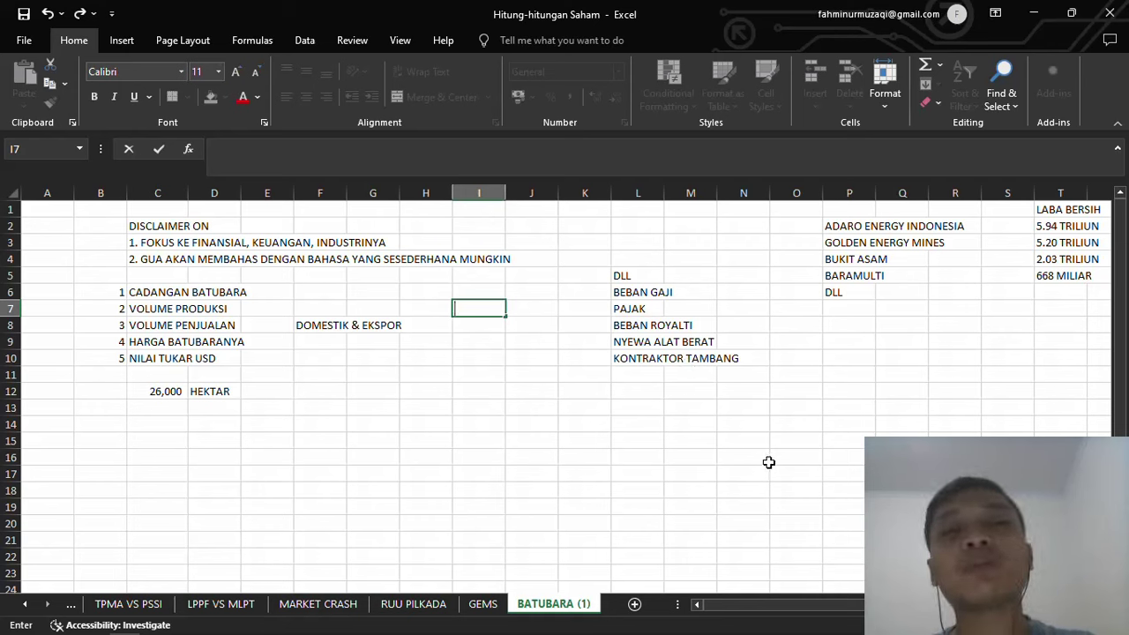
left_click(169, 342)
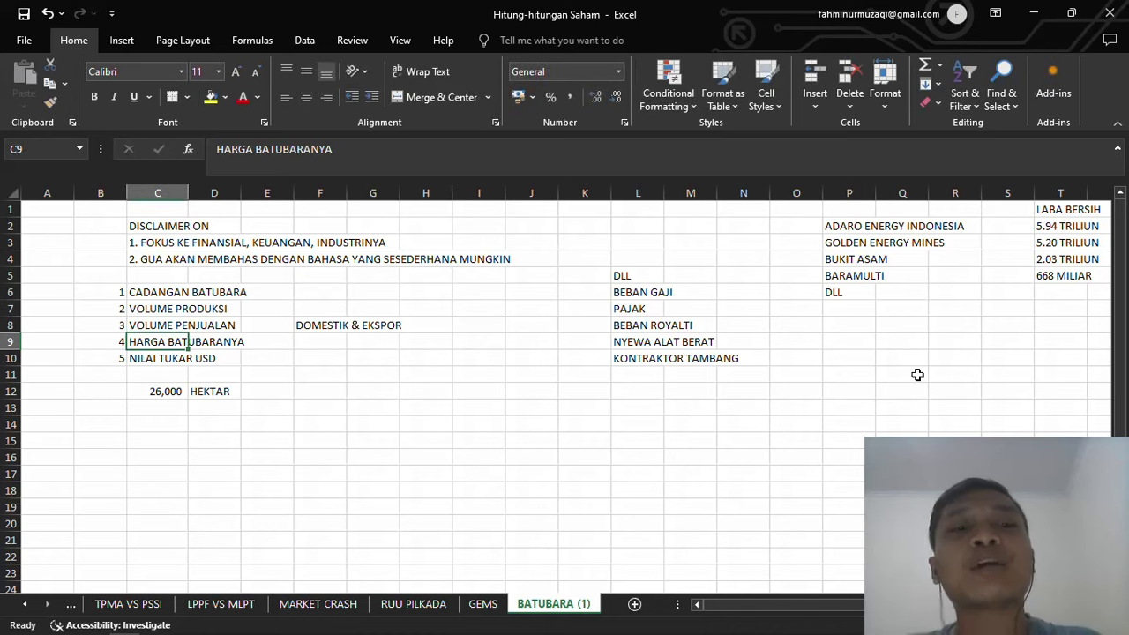
Switch to Firefox and view the one-year coal price chart on Trading Economics
key("alt+Tab")
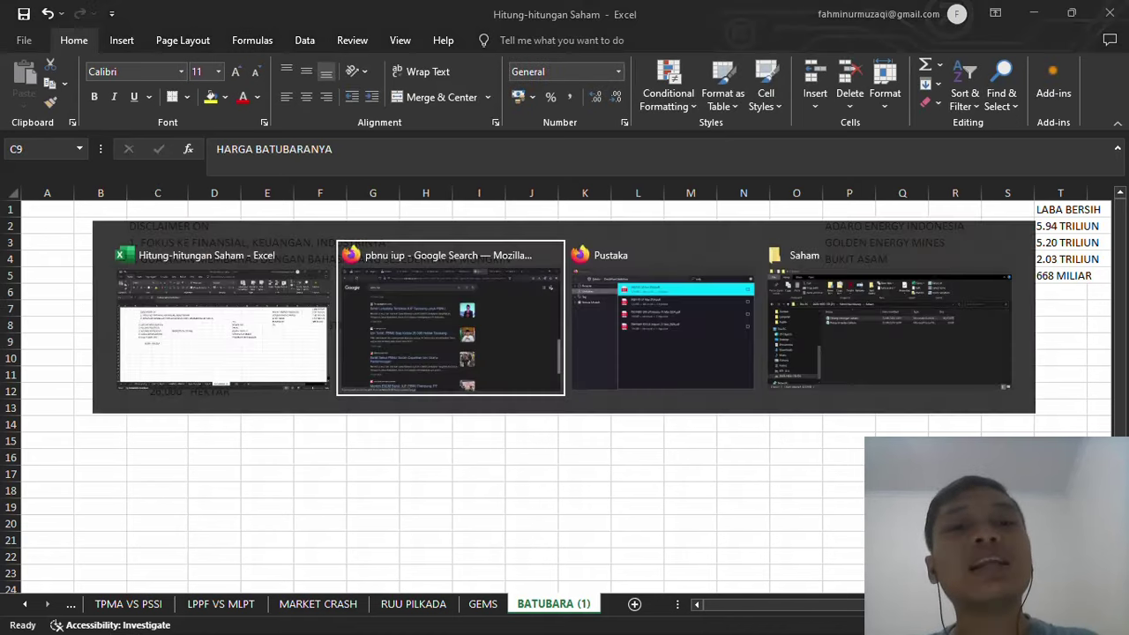
left_click(232, 7)
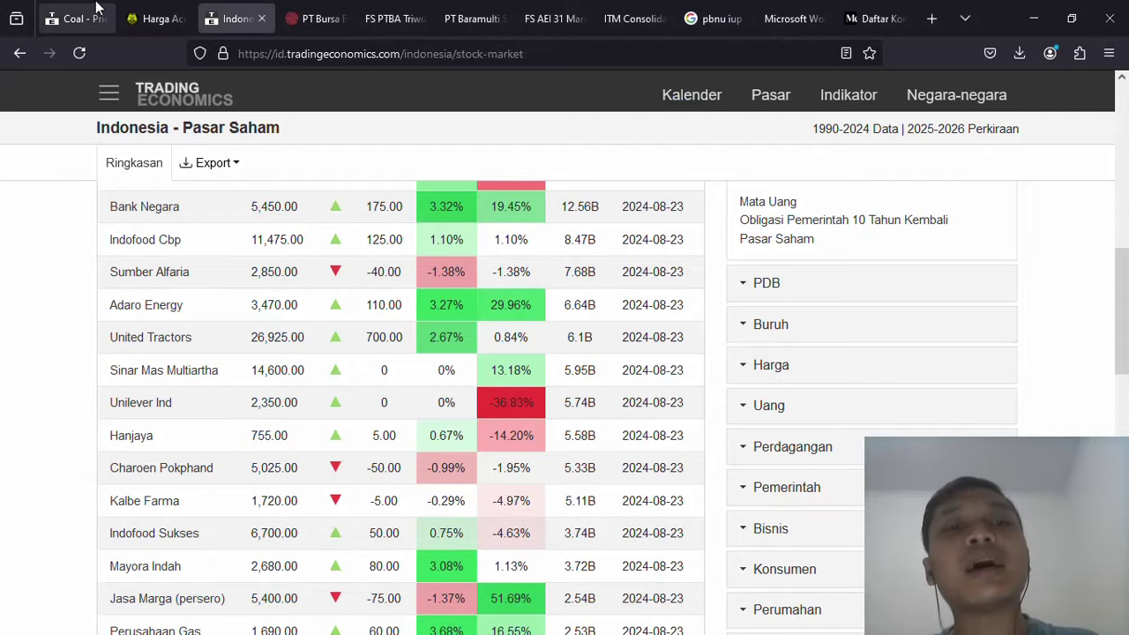
left_click(93, 10)
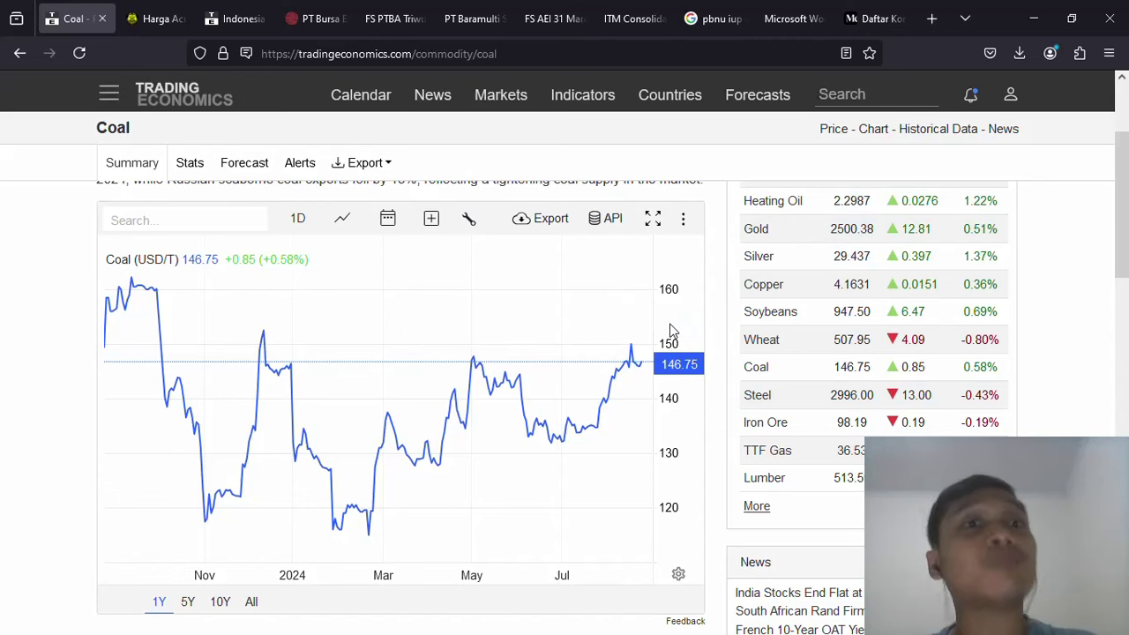
Inspect the August 2024 coal reference prices on the ESDM Harga Acuan chart
left_click(163, 18)
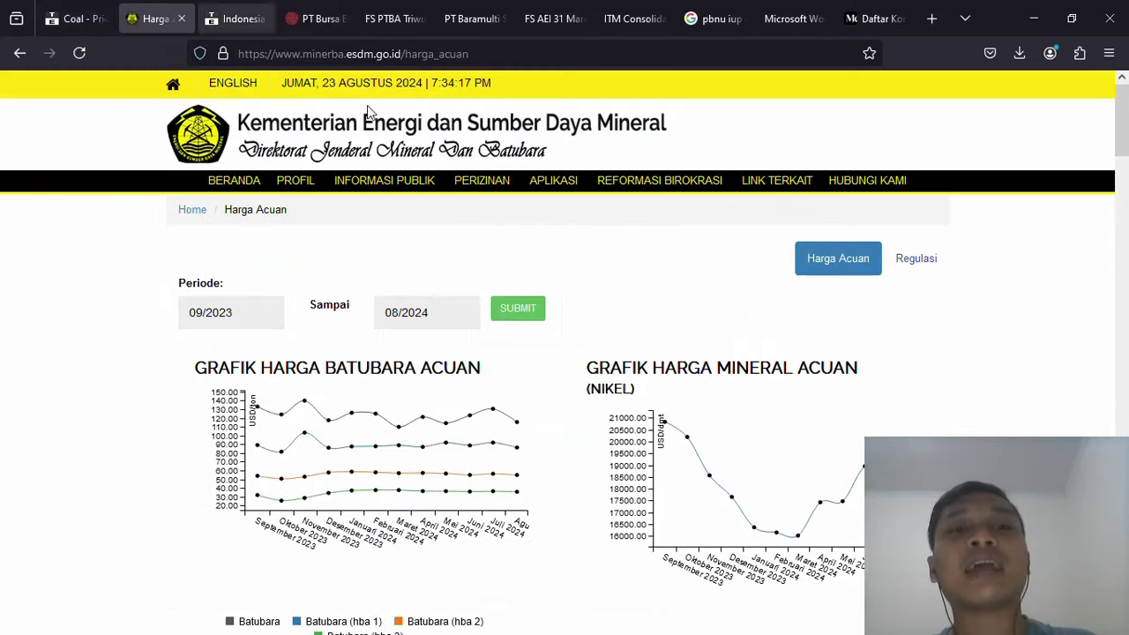
mouse_move(481, 180)
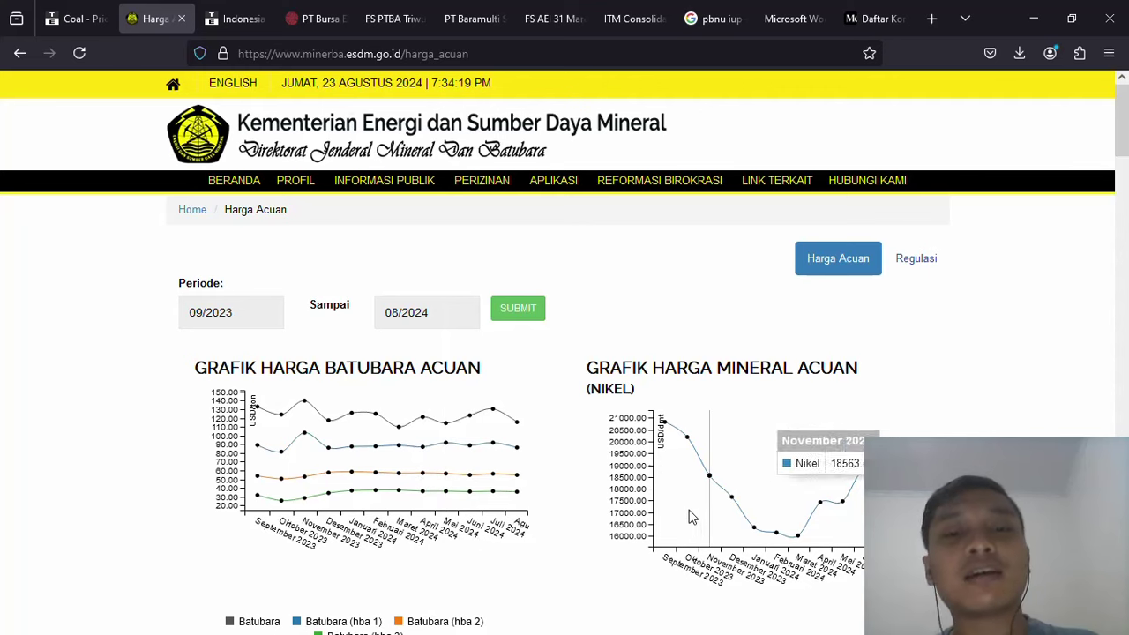
mouse_move(518, 452)
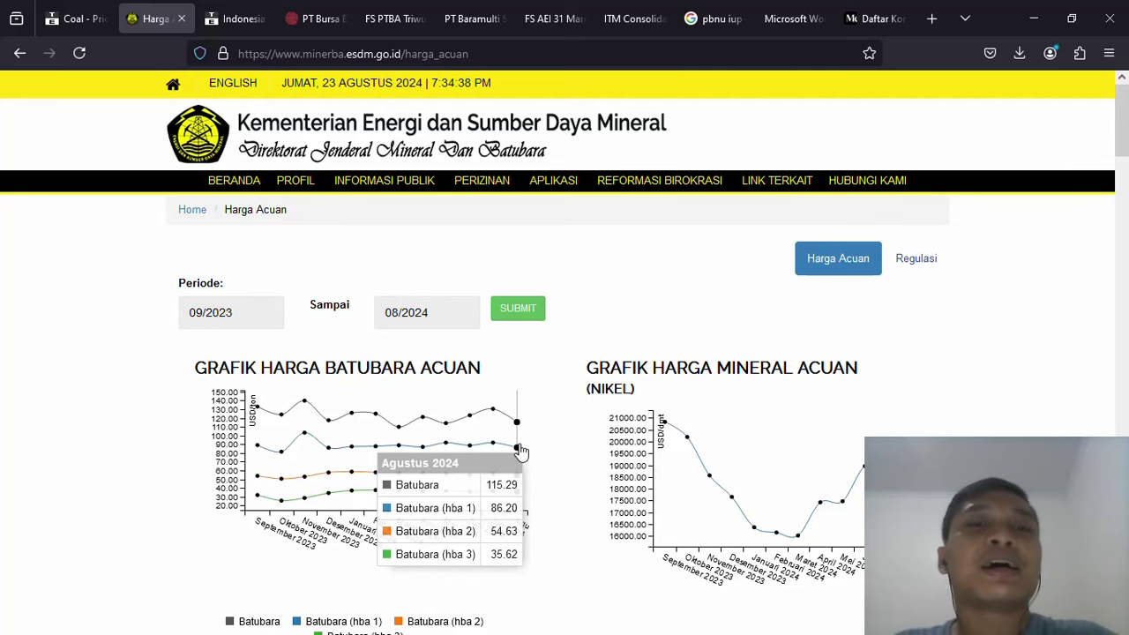
Compare the latest Trading Economics coal price with the August 2024 point on the ESDM Batubara Acuan chart
left_click(105, 16)
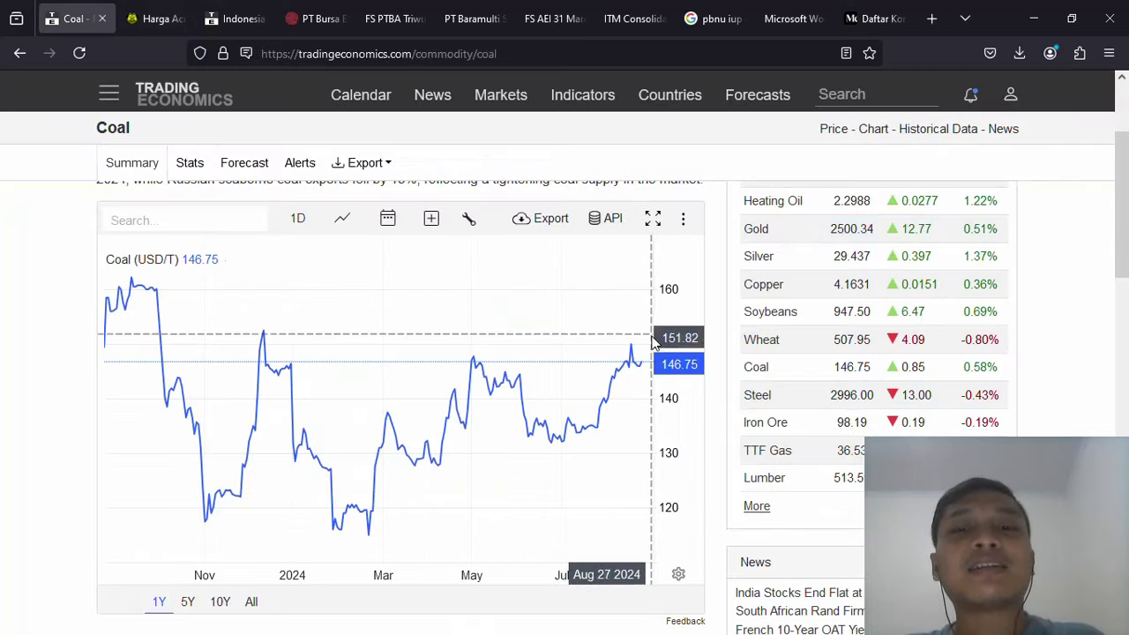
left_click(154, 18)
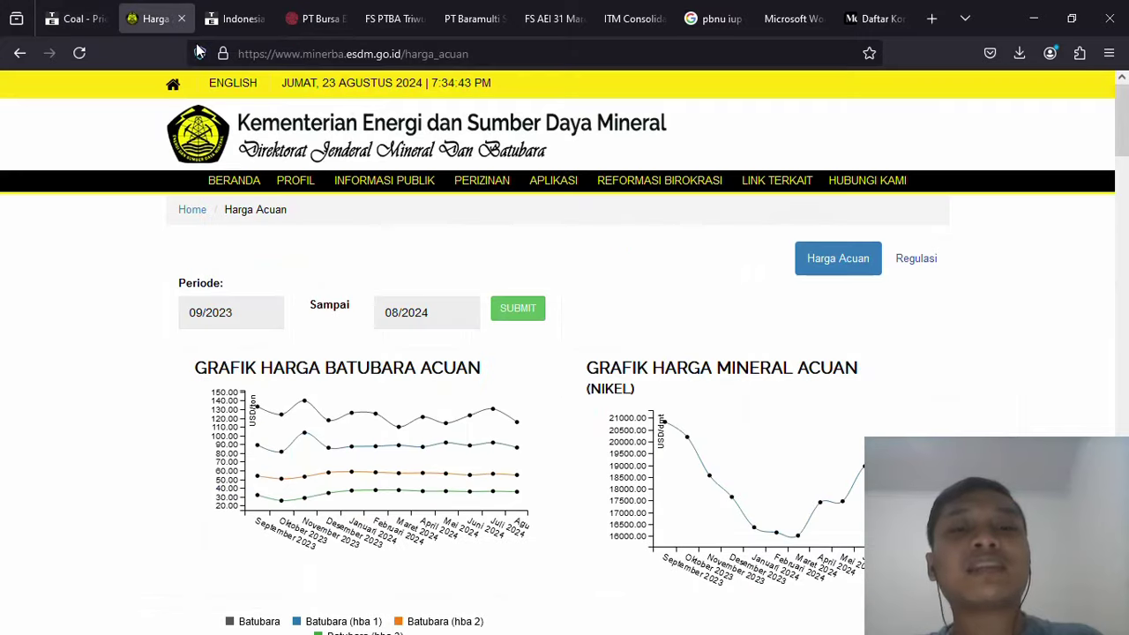
mouse_move(524, 425)
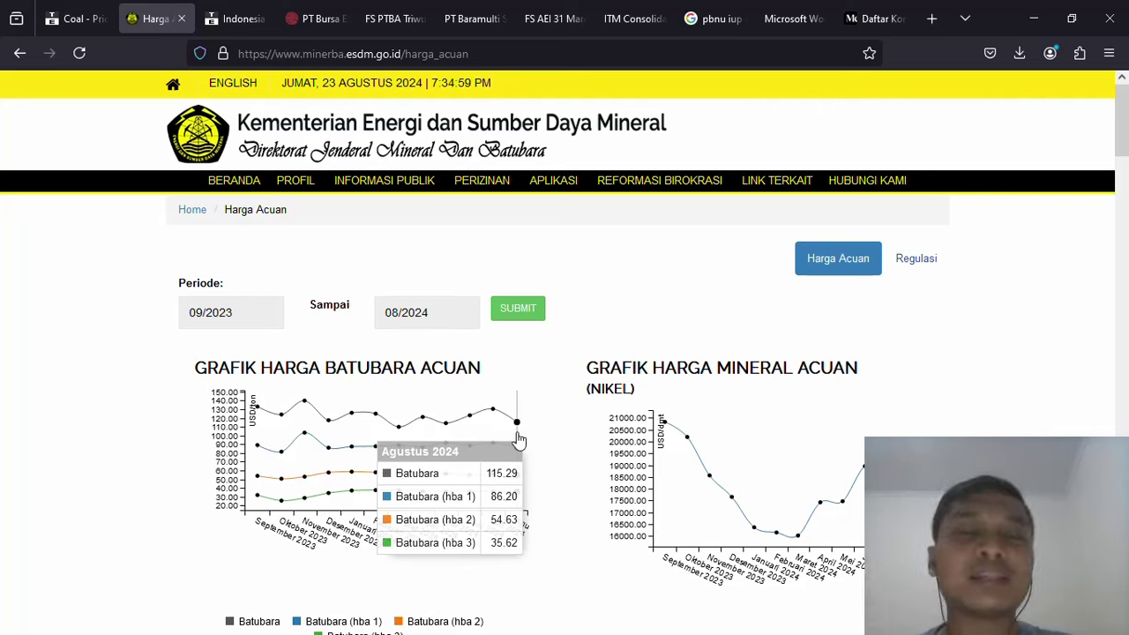
Select the NILAI TUKAR USD item in the workbook and search Google for NILAI TUKAR USD in a new Firefox tab
key("alt+Tab")
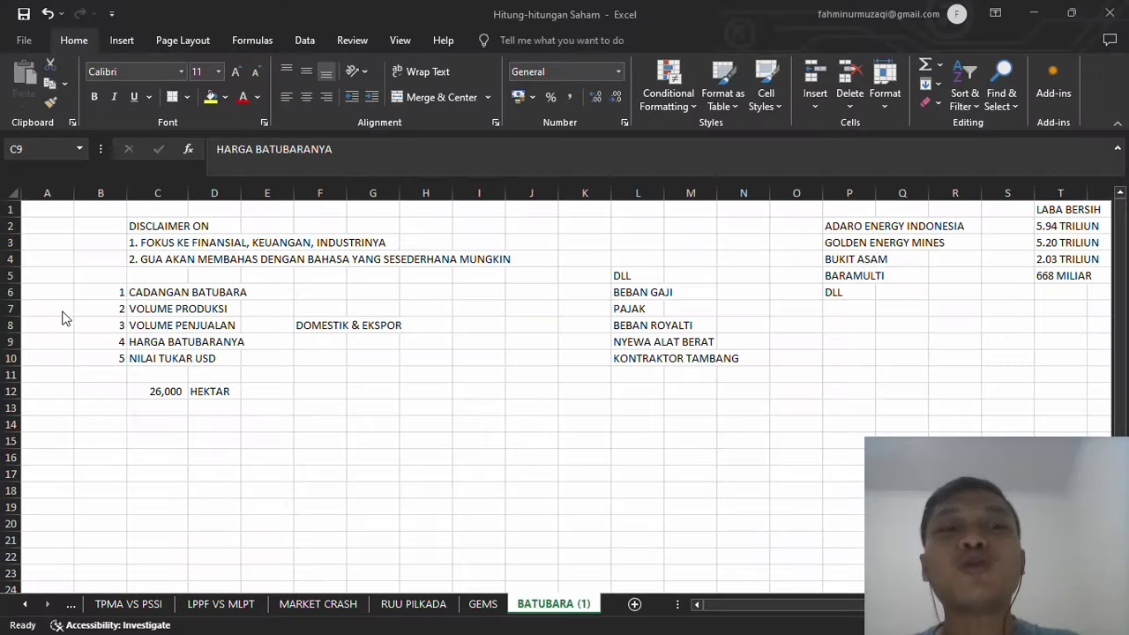
left_click(157, 360)
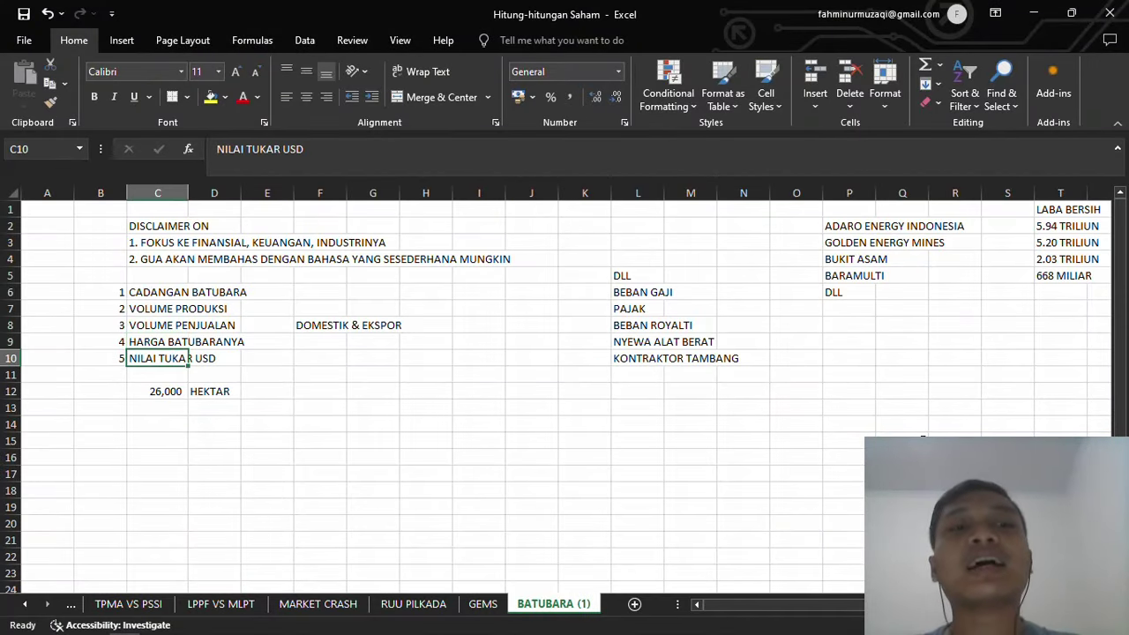
key("alt+Tab")
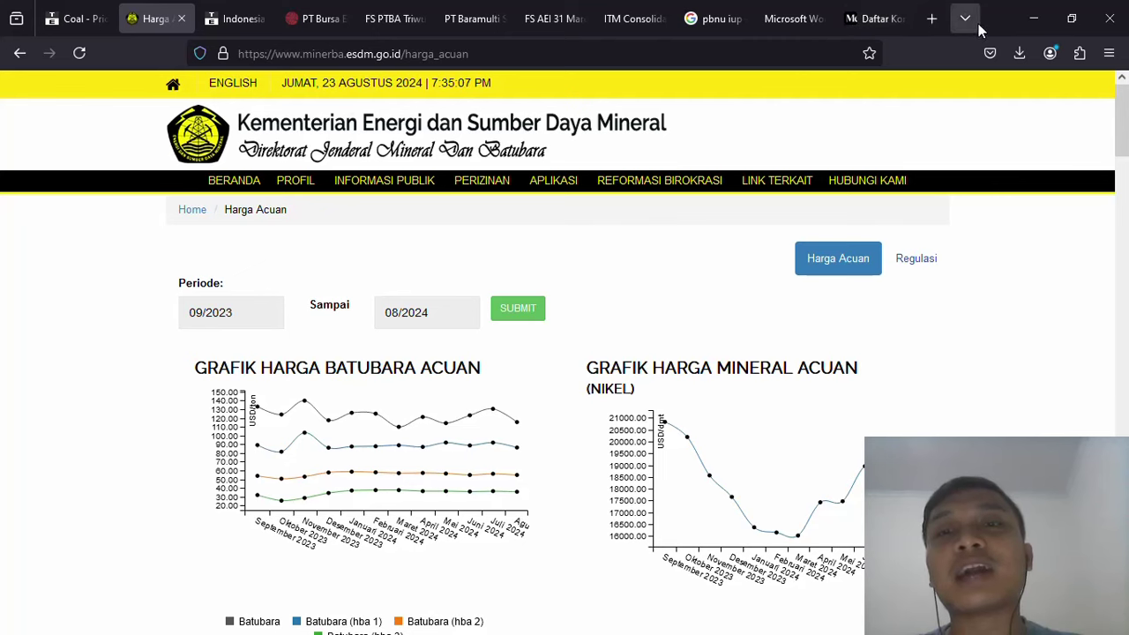
left_click(932, 18)
type("NILAI ")
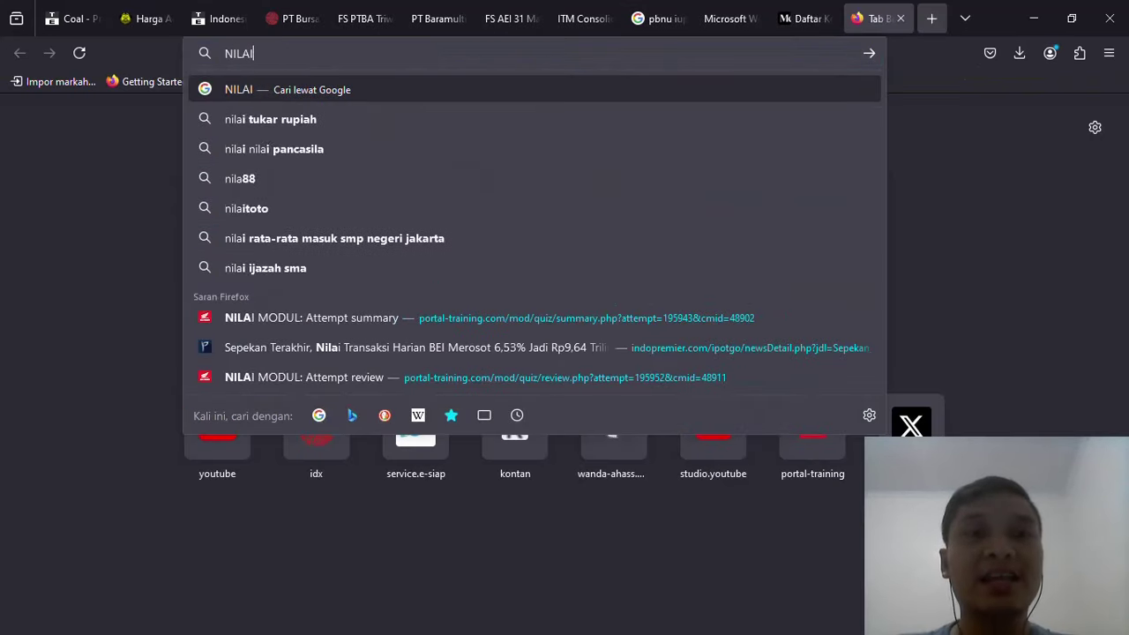
type("TUKAR USD")
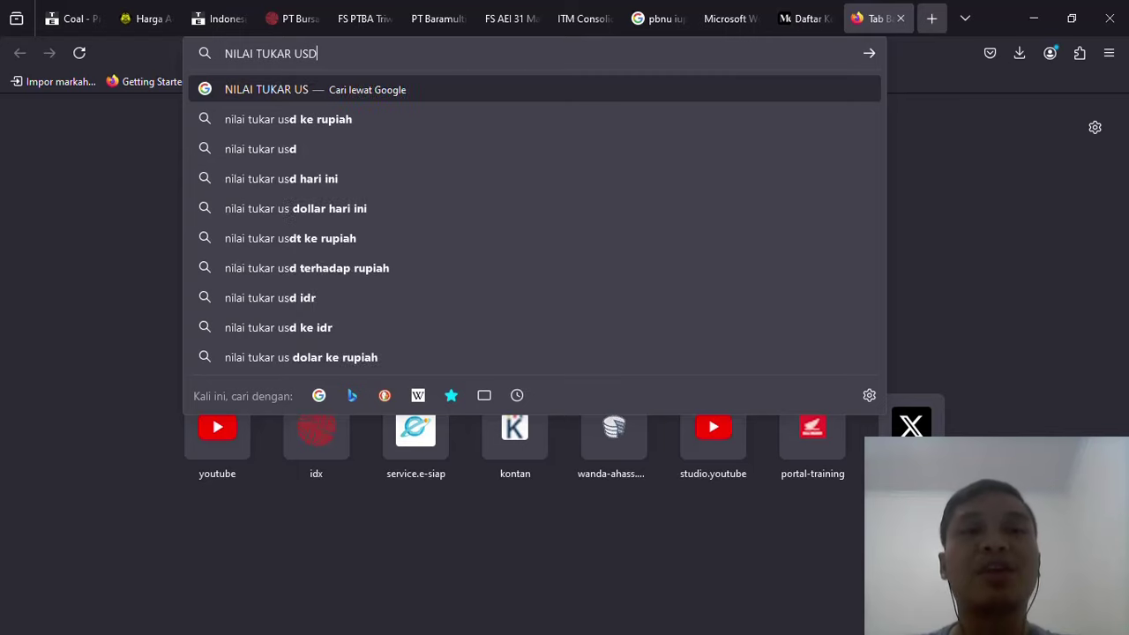
key("Return")
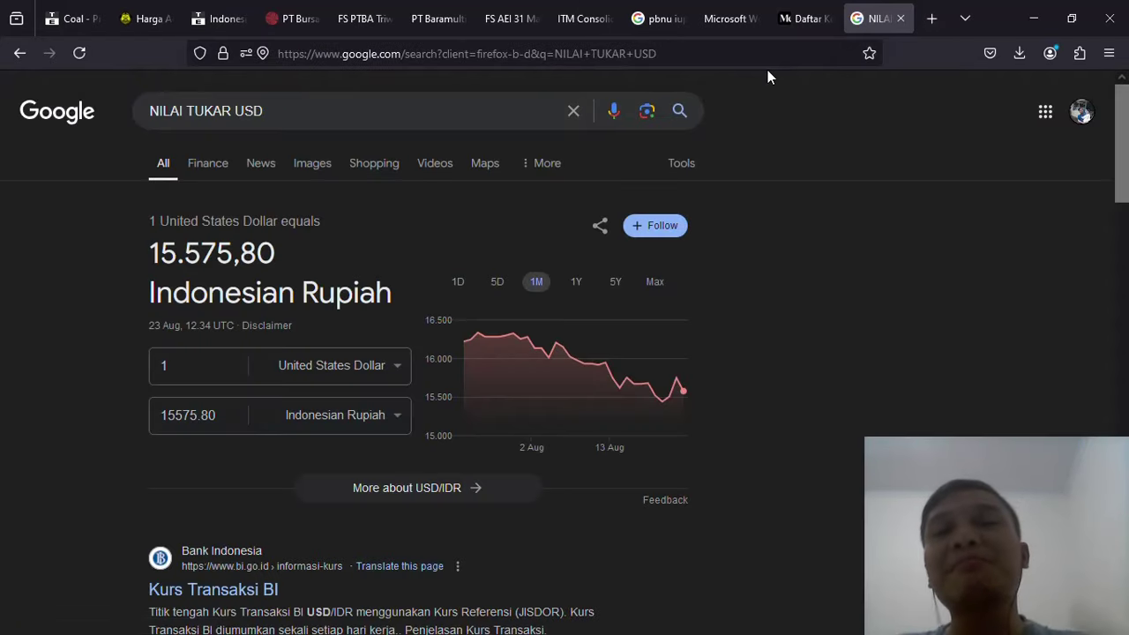
Show the USD to Indonesian Rupiah exchange rate chart over one year
key("alt+Tab")
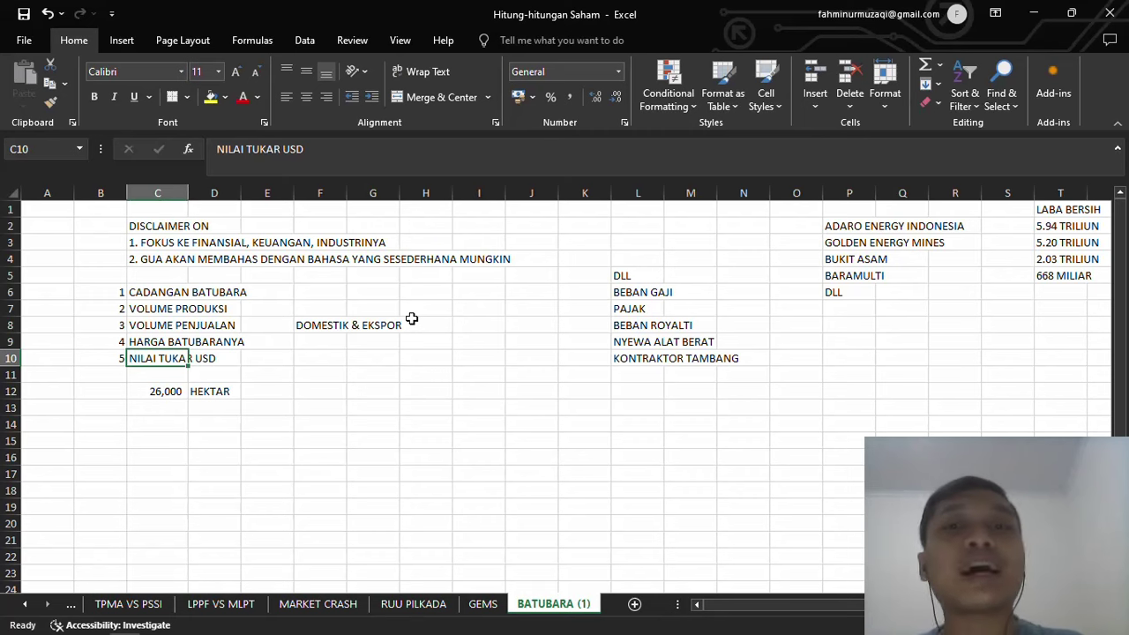
key("alt+Tab")
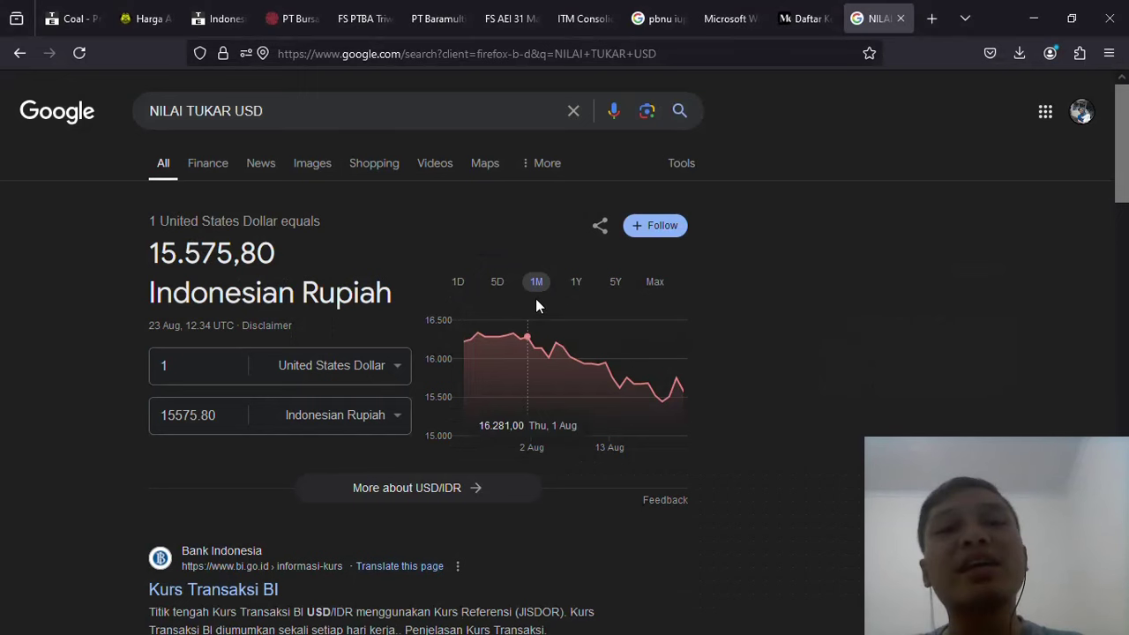
left_click(576, 281)
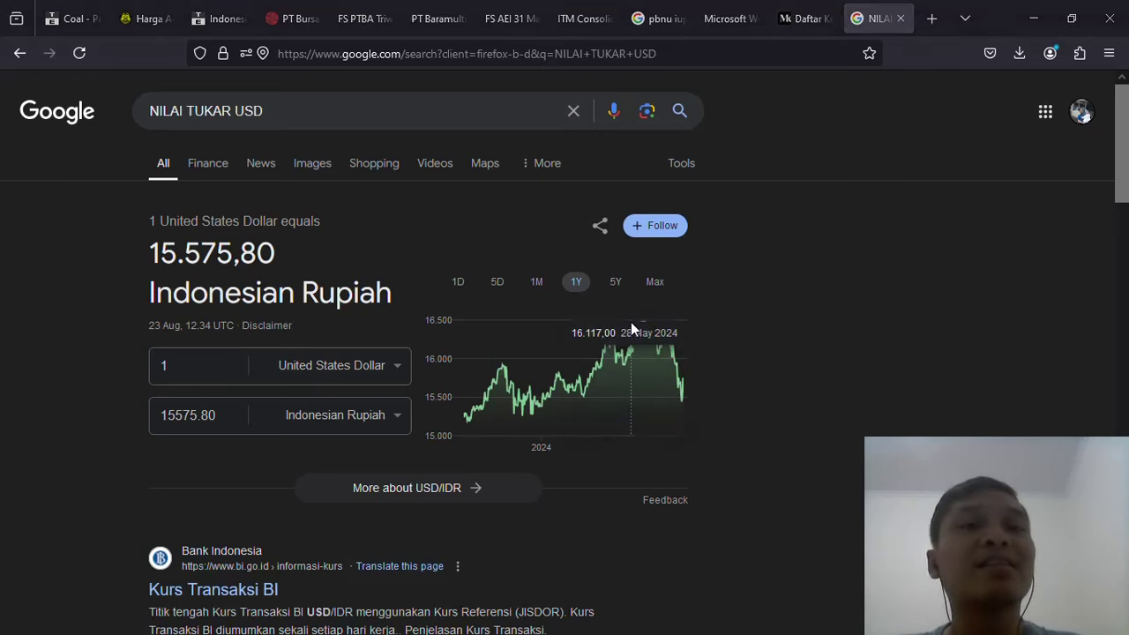
Check the Ruang Bicara headline in the pbnu iup search results against the hectare figure in row 12 of the workbook
key("alt+Tab")
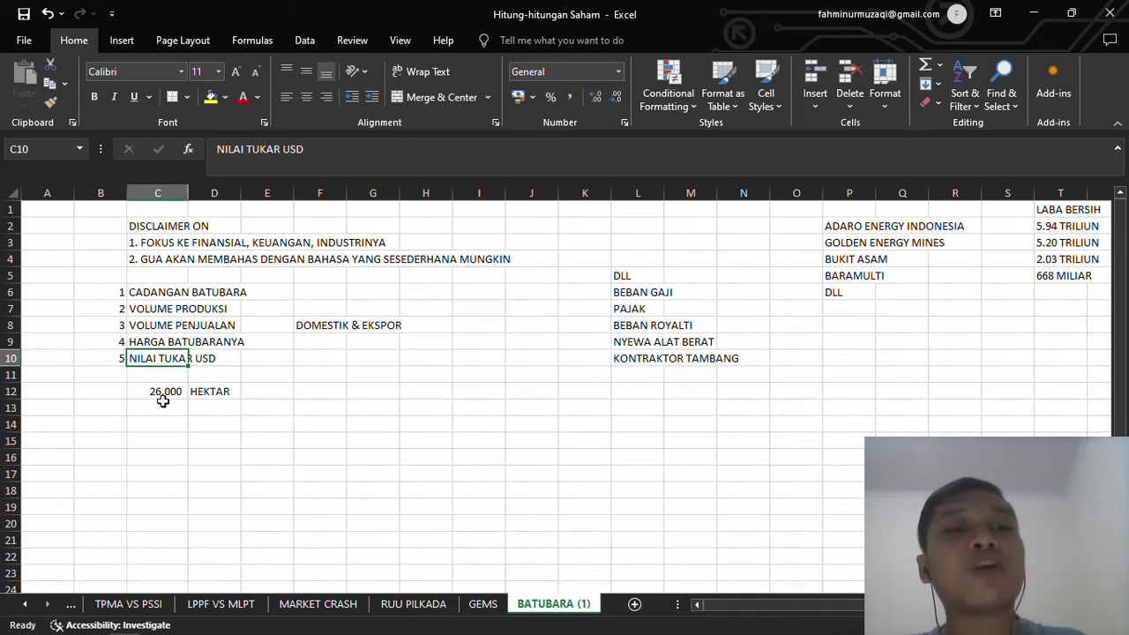
key("alt+Tab")
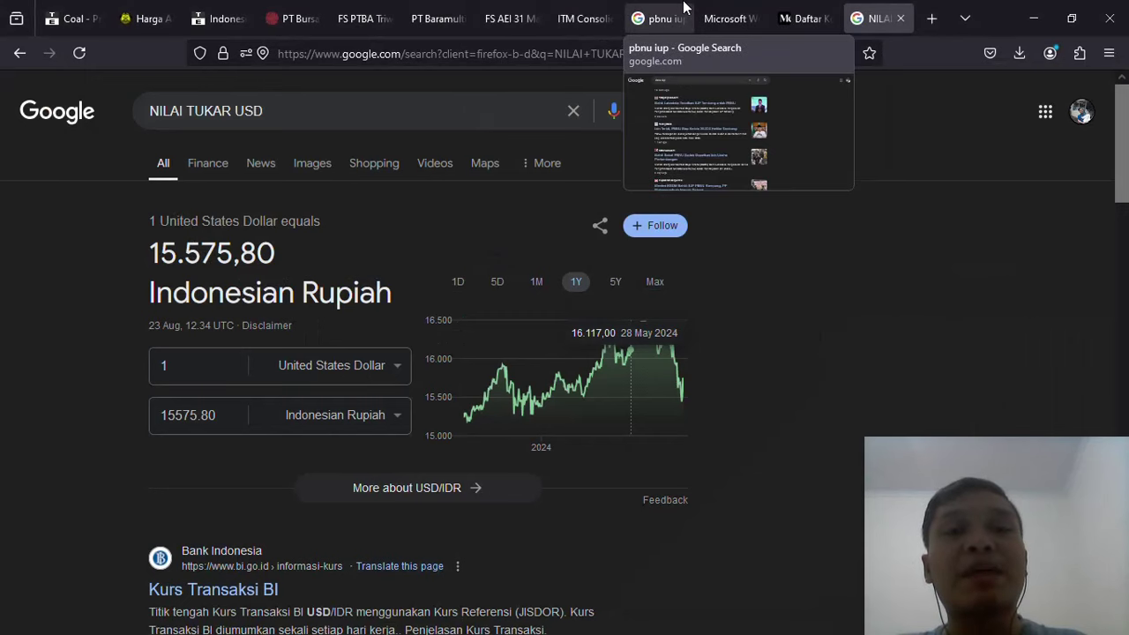
left_click(662, 16)
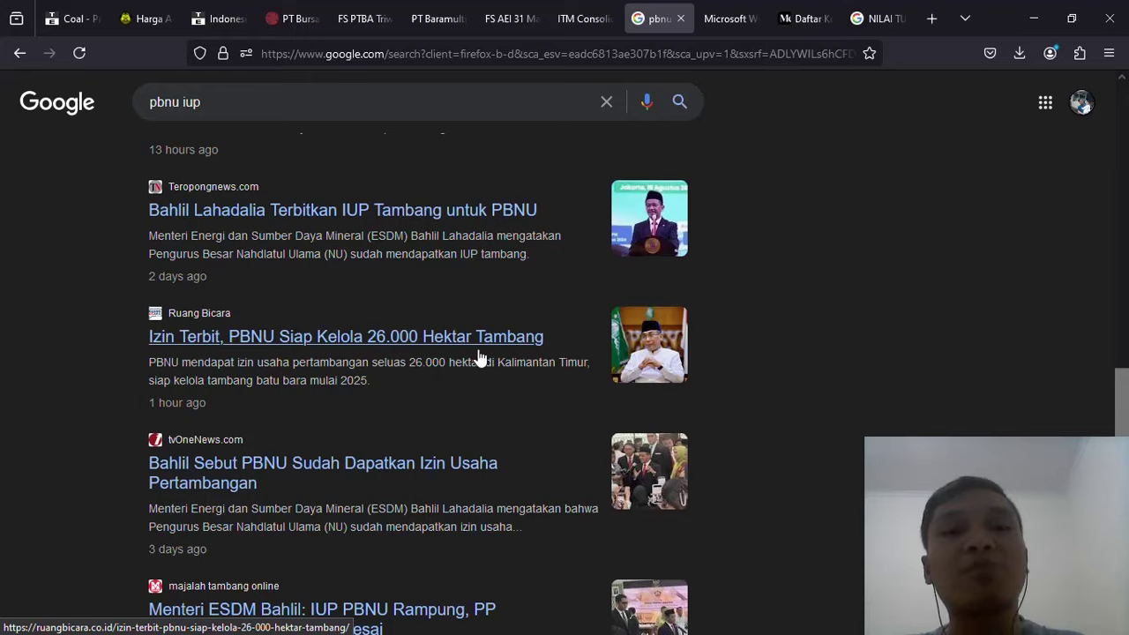
key("alt+Tab")
left_click(168, 393)
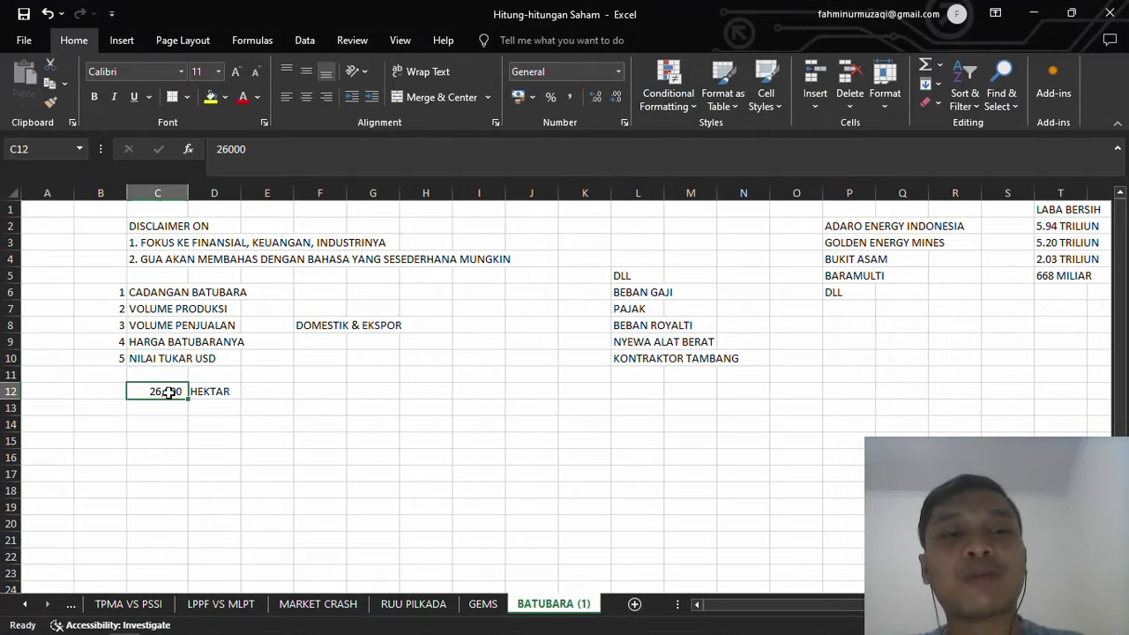
left_click(212, 398)
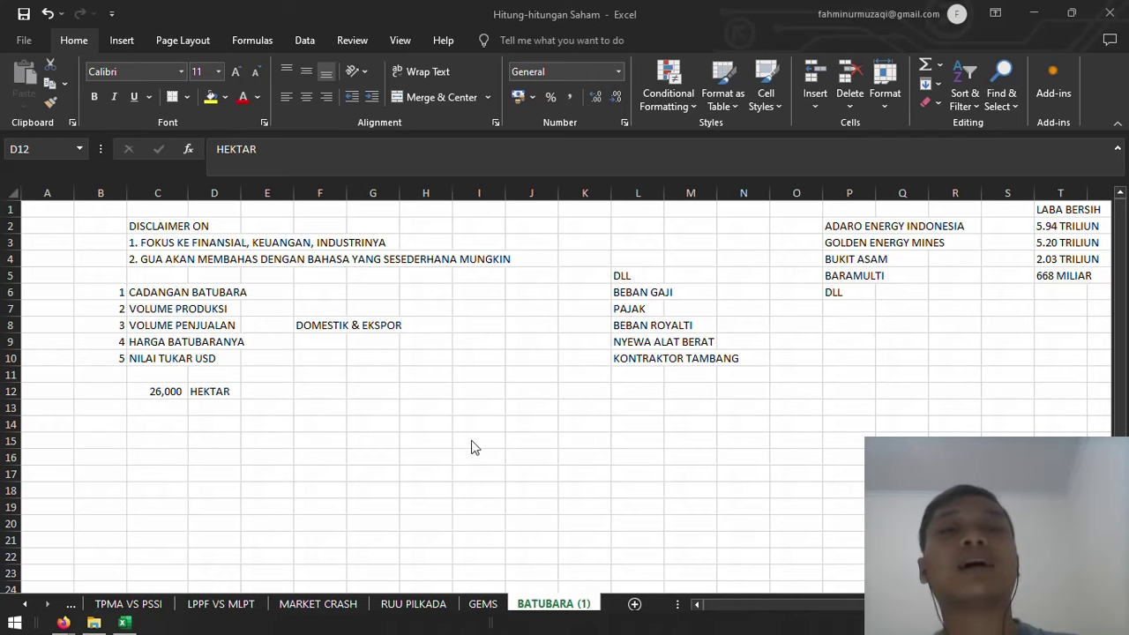
View the reserves table in the Baramulti interim report and select the empty cell below the 26,000 hectare figure in the workbook
key("alt+Tab")
key("alt+Tab")
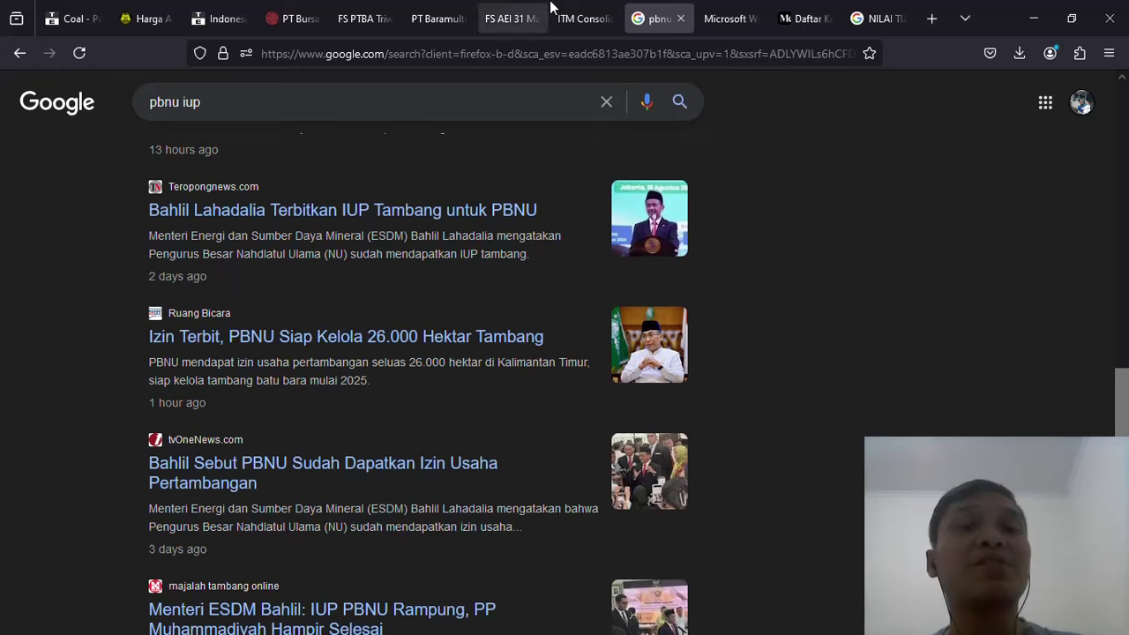
left_click(422, 7)
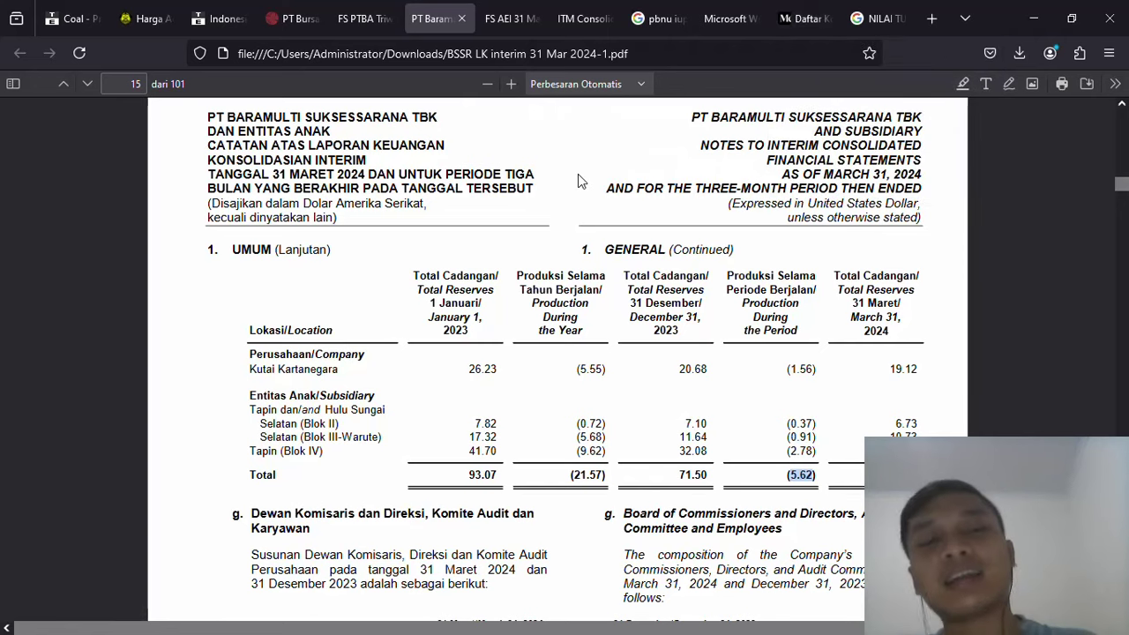
key("alt+Tab")
left_click(151, 400)
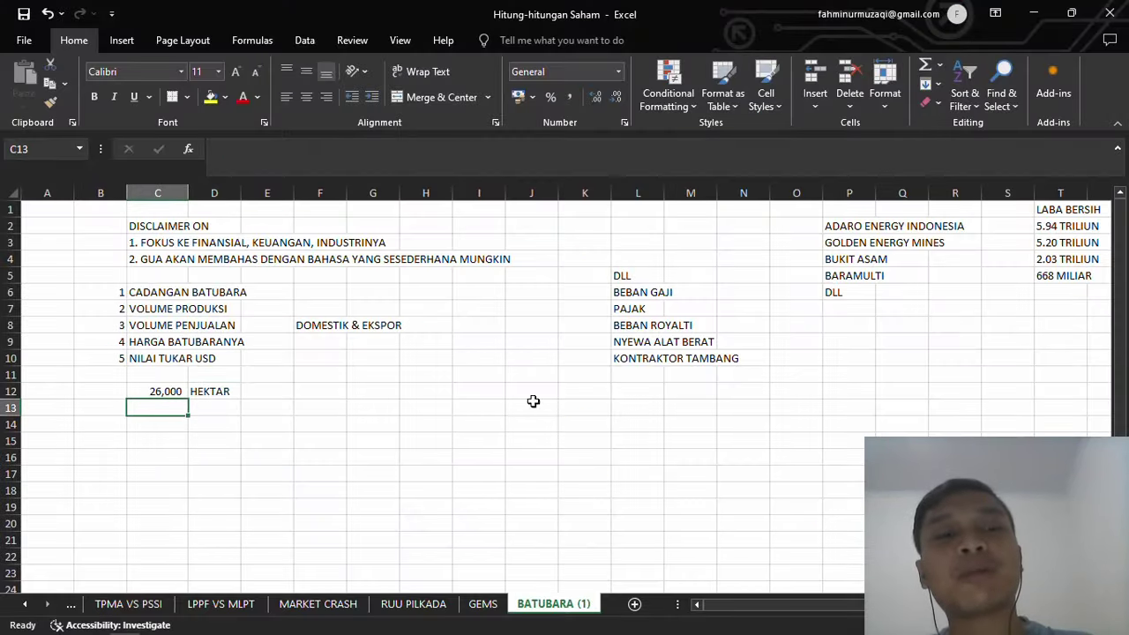
key("alt+Tab")
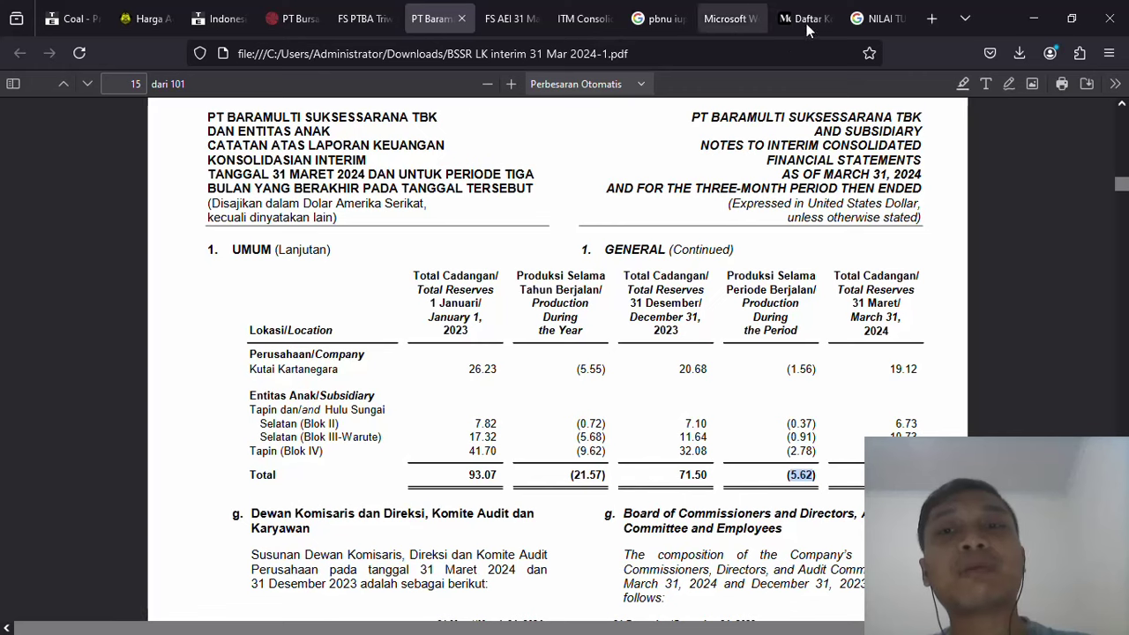
Examine the Indika Energy June 2024 report for the hectare area covered by KJA's special mining license
left_click(729, 19)
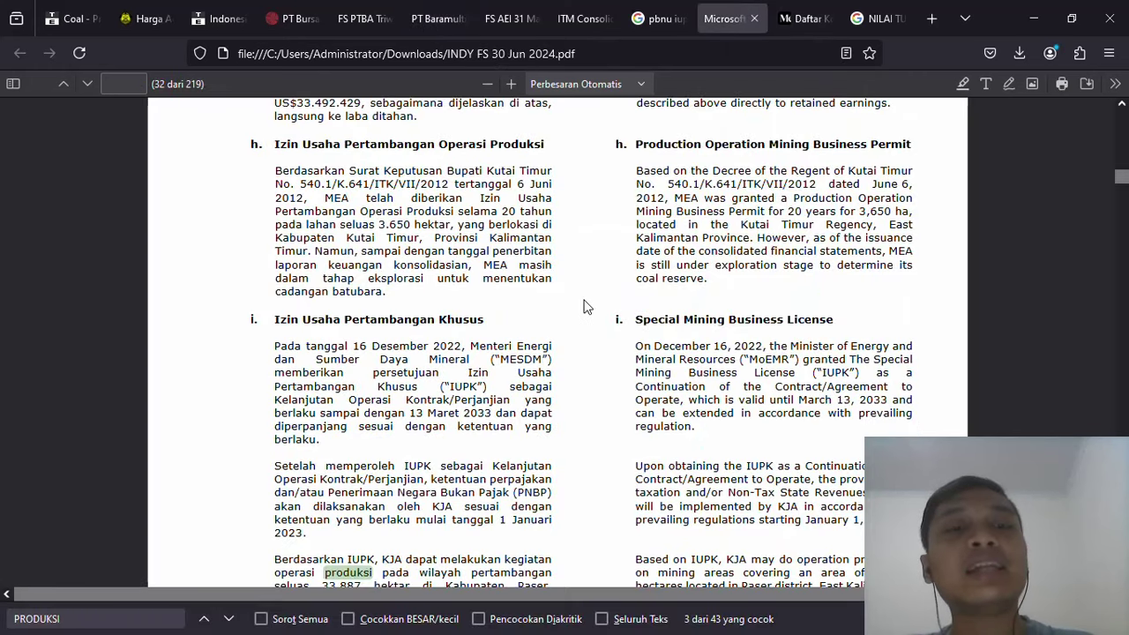
scroll(586, 306, "up", 5)
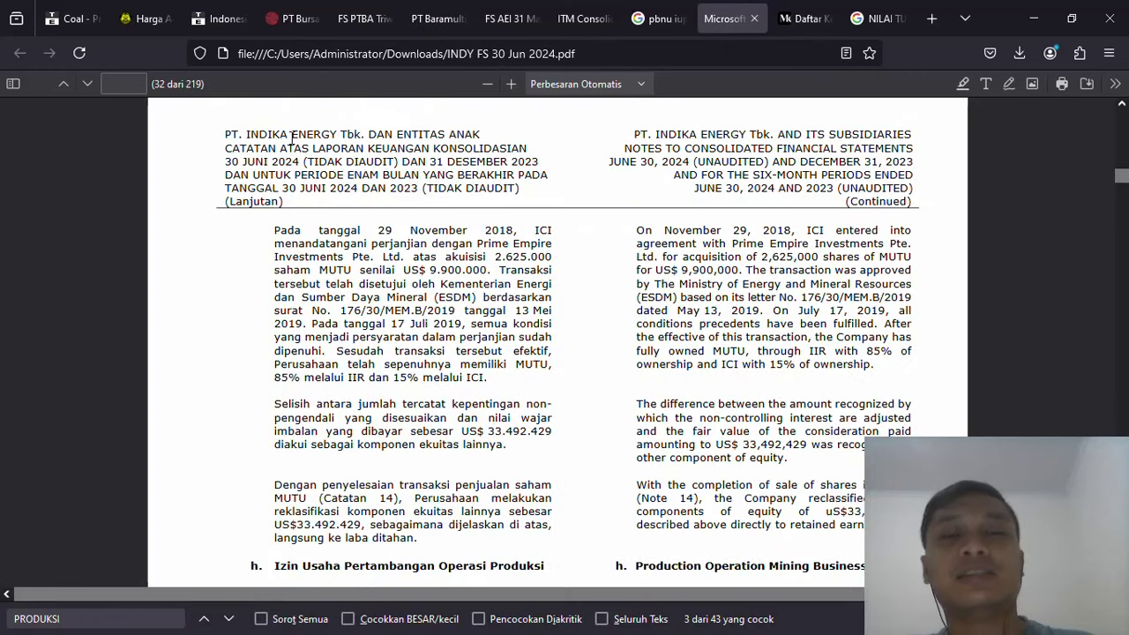
scroll(291, 139, "down", 5)
scroll(291, 139, "down", 3)
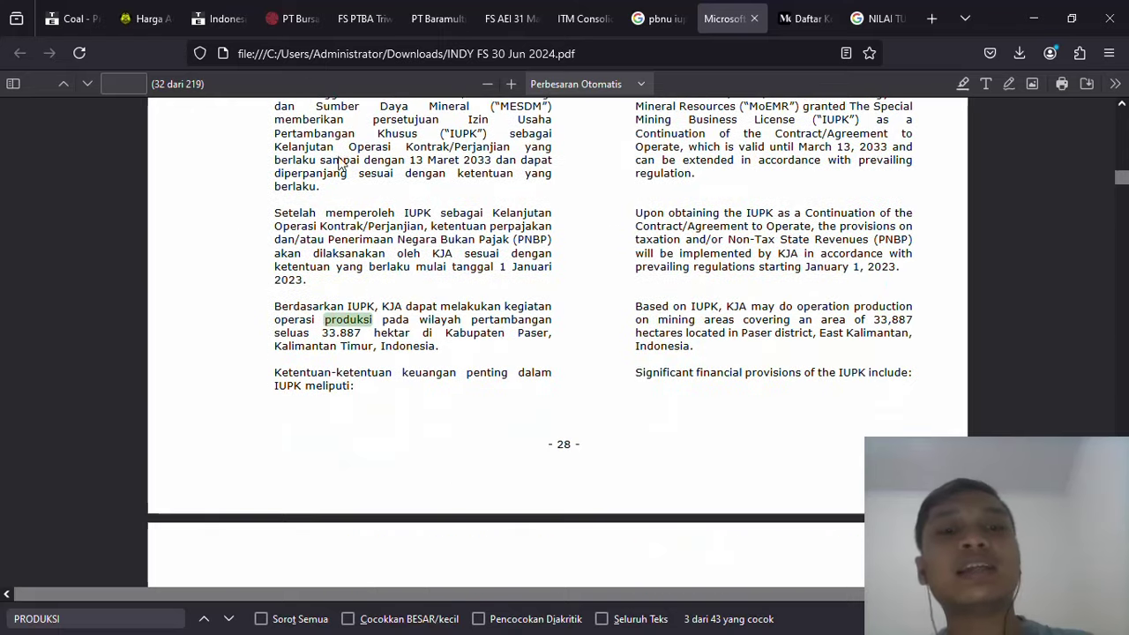
double_click(395, 306)
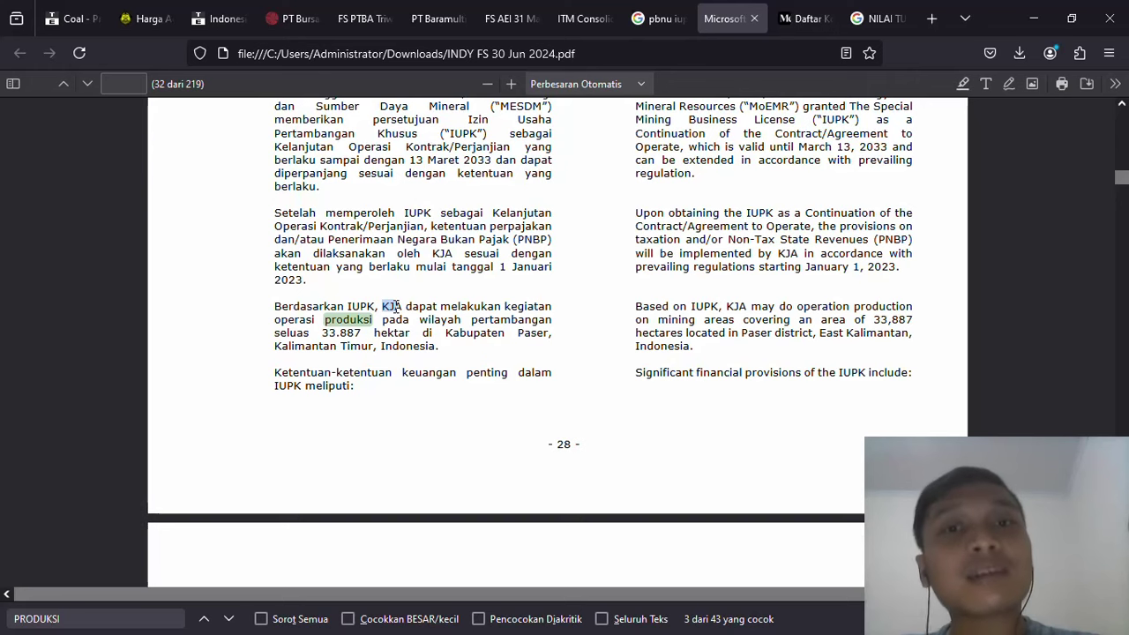
scroll(394, 306, "up", 10)
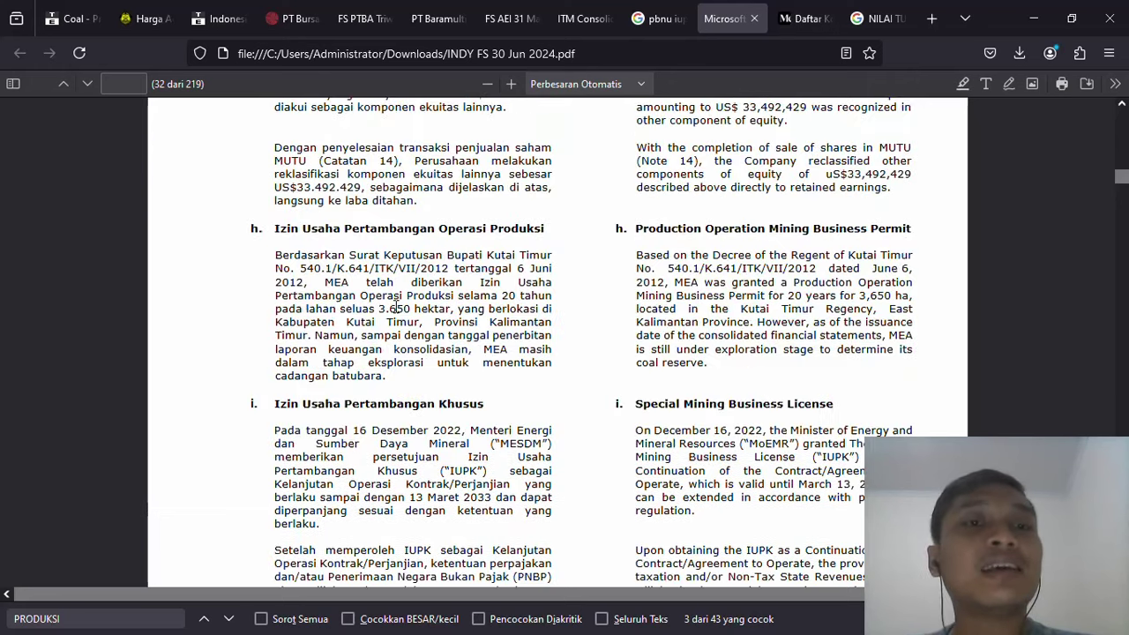
scroll(305, 159, "down", 2)
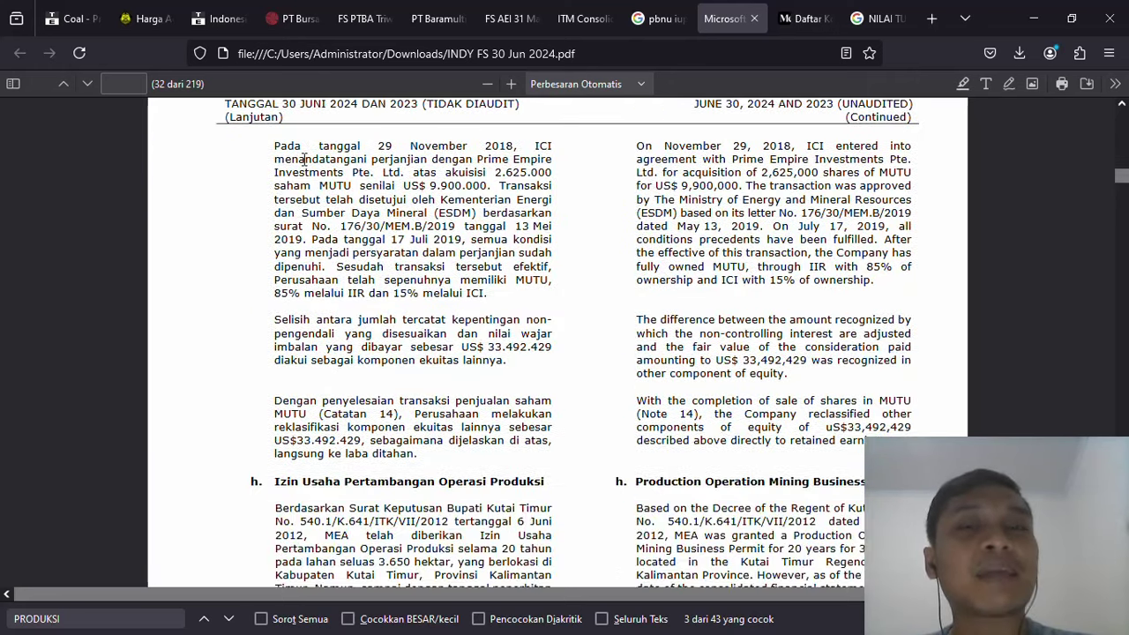
scroll(392, 226, "up", 6)
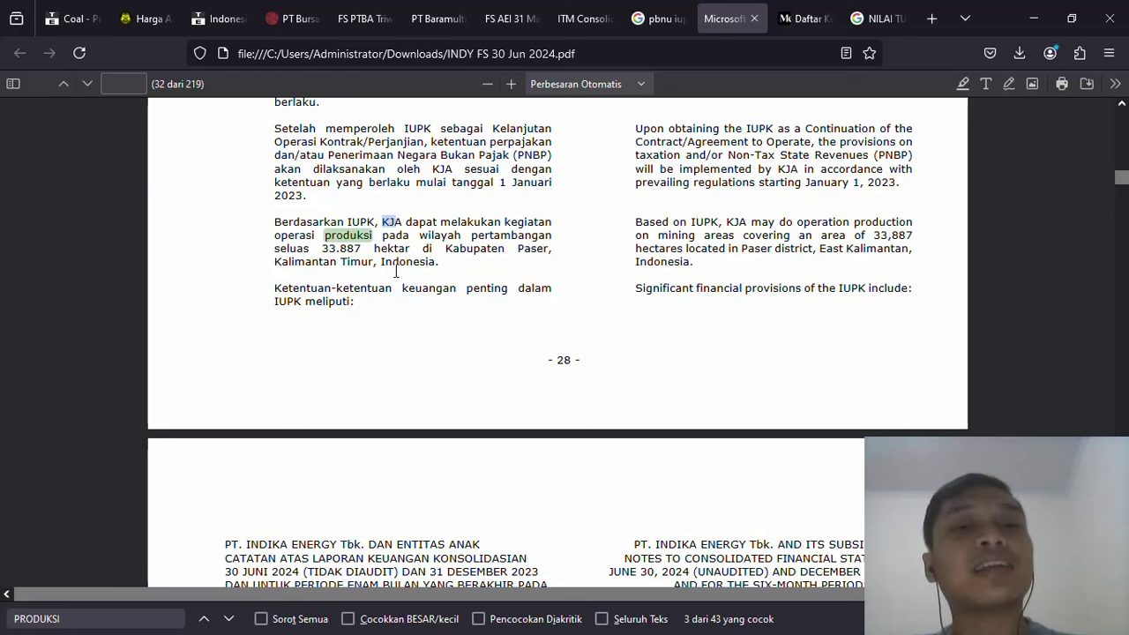
Enter KJA's mining area from the Indika Energy report, 33887, in cell C13 of the workbook
key("alt+Tab")
left_click(173, 406)
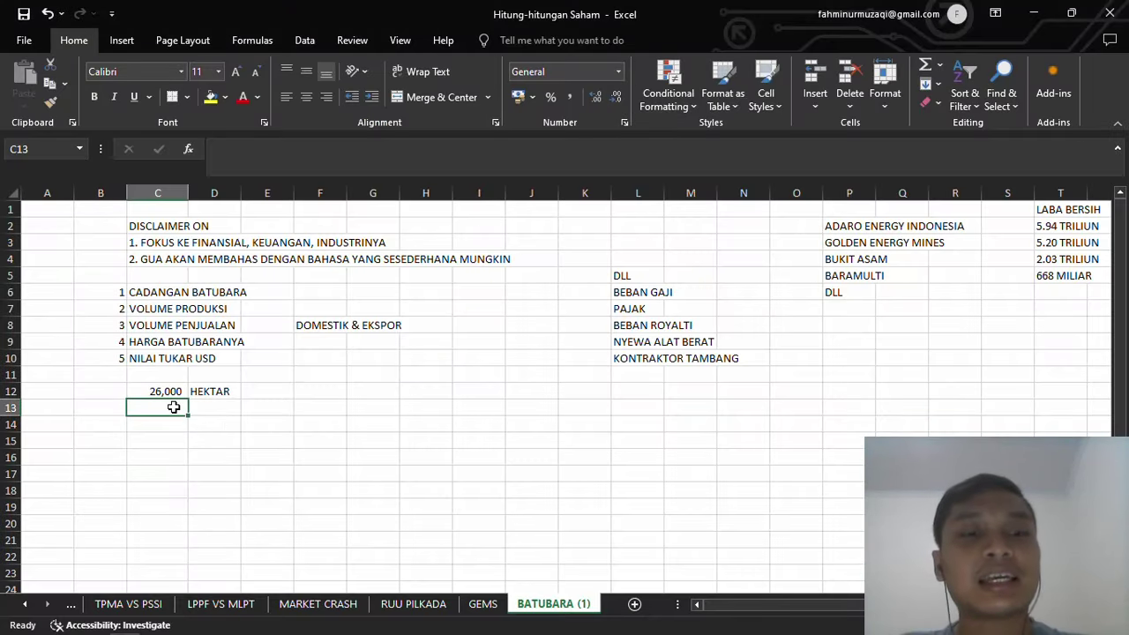
type("33.887")
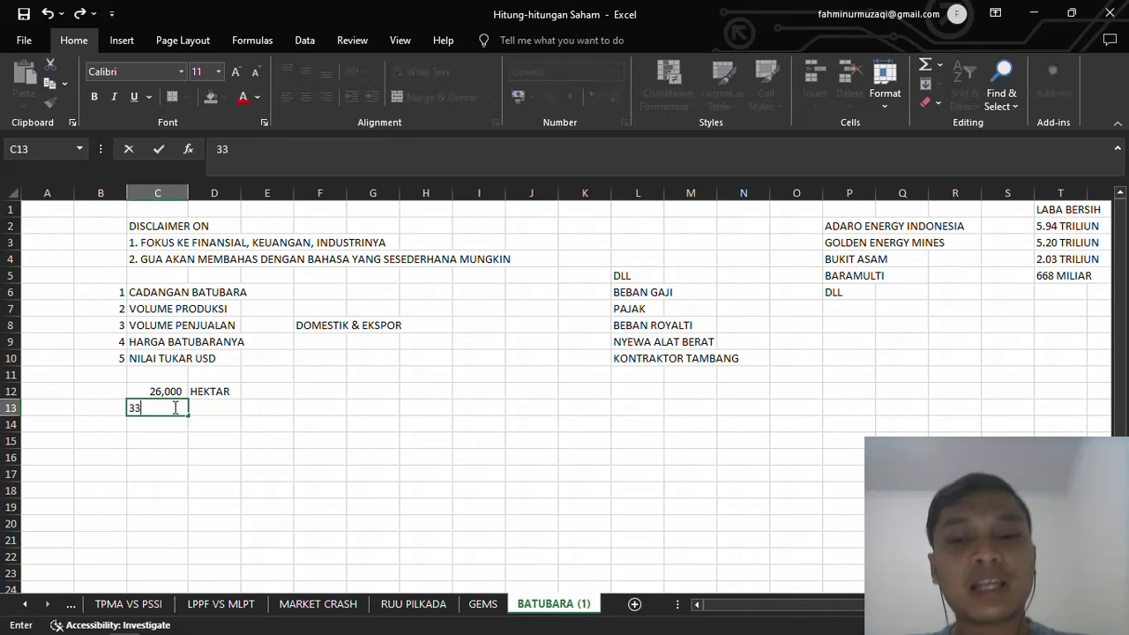
key("alt+Tab")
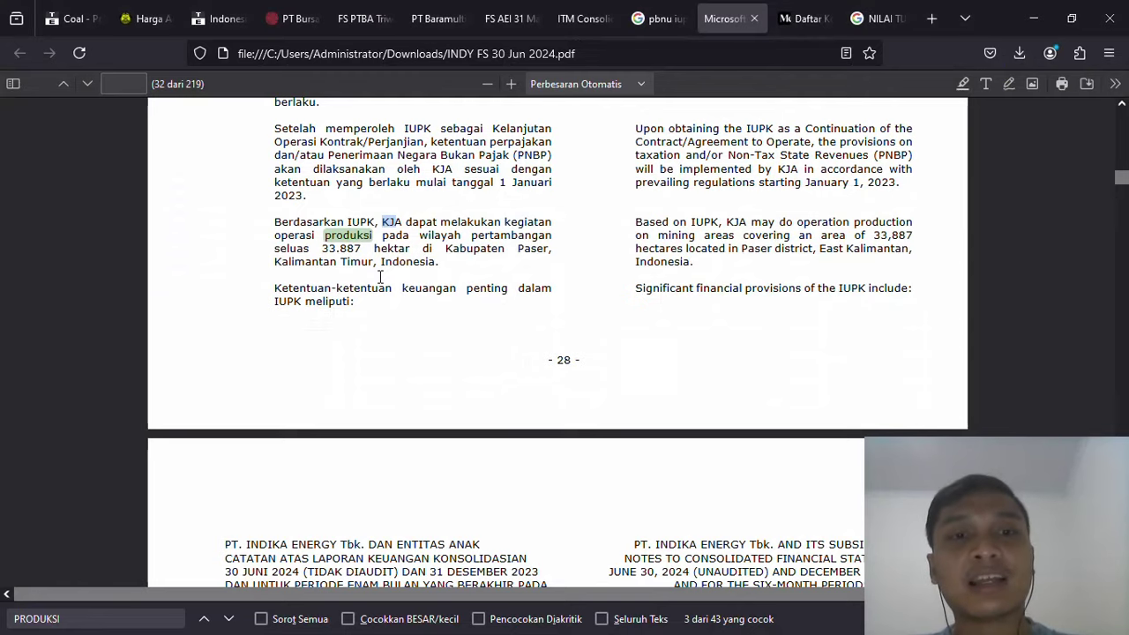
key("alt+Tab")
left_click(229, 403)
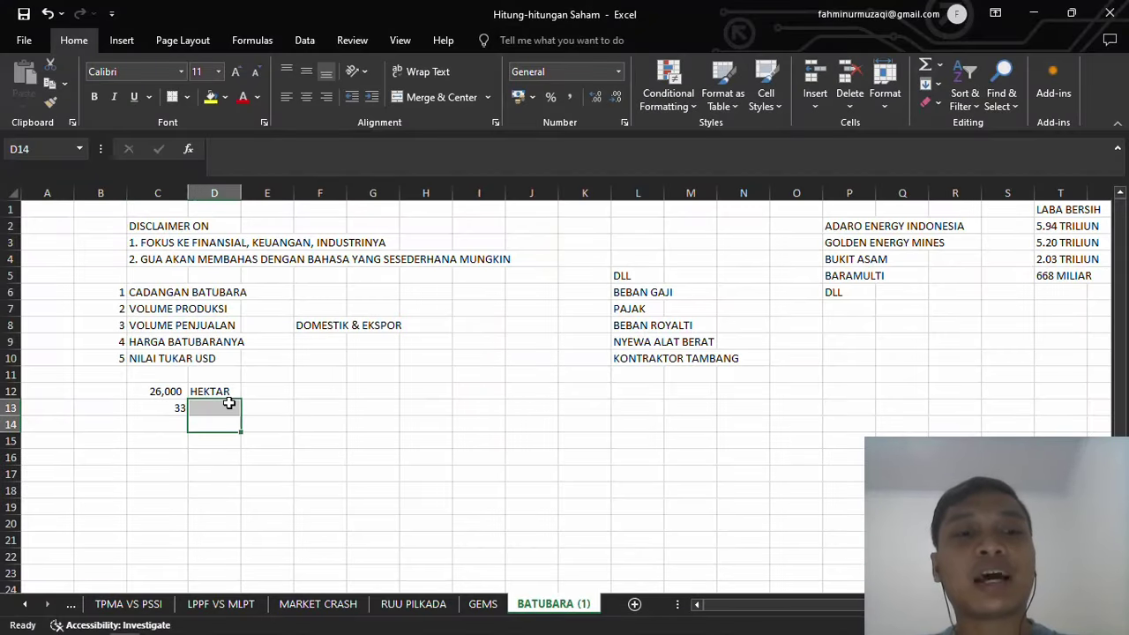
left_click(150, 409)
type("33887")
key("Tab")
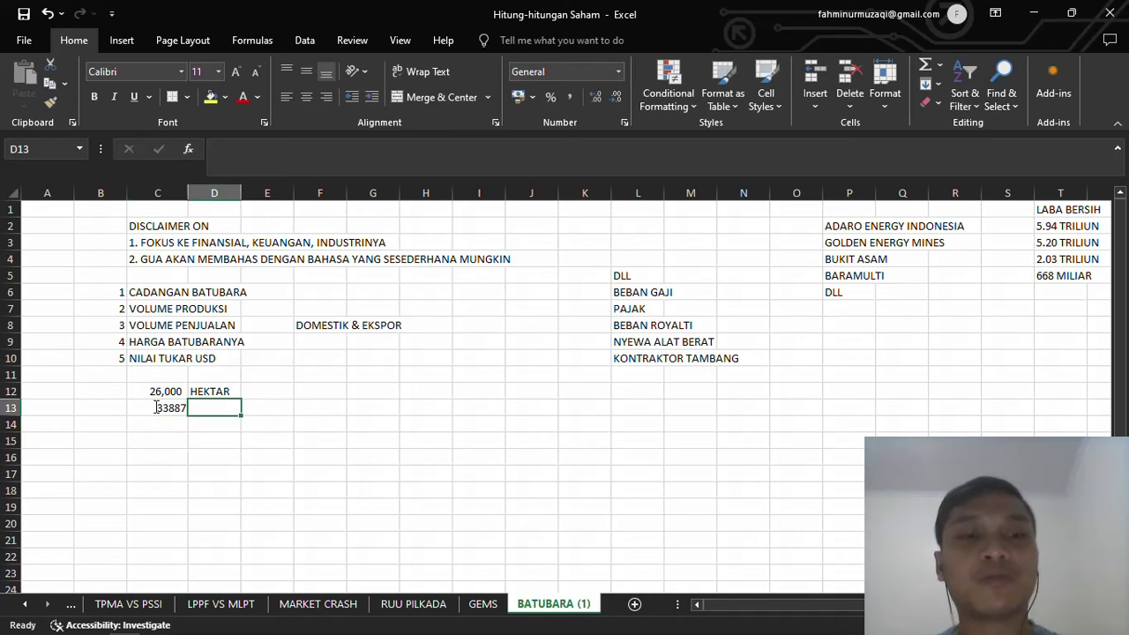
Label the 33887 figure with HEKTAR in D13 and INDIKA ENERGY (KIDECO JAYA AGUNG) in E13
type("HEKTAR")
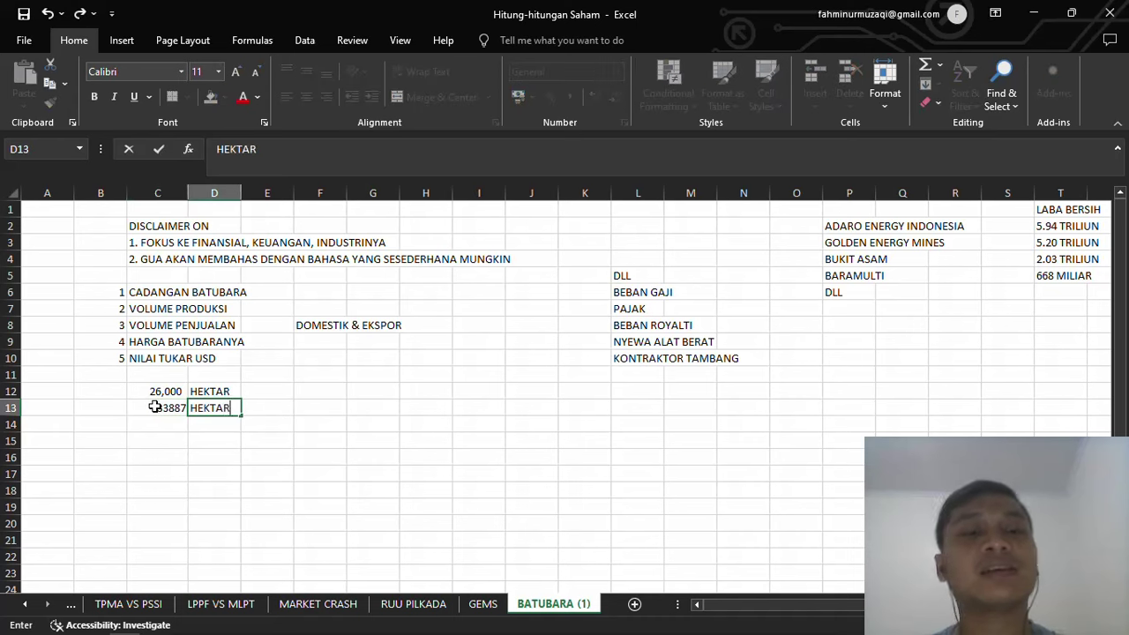
key("Tab")
type("INDIKA ")
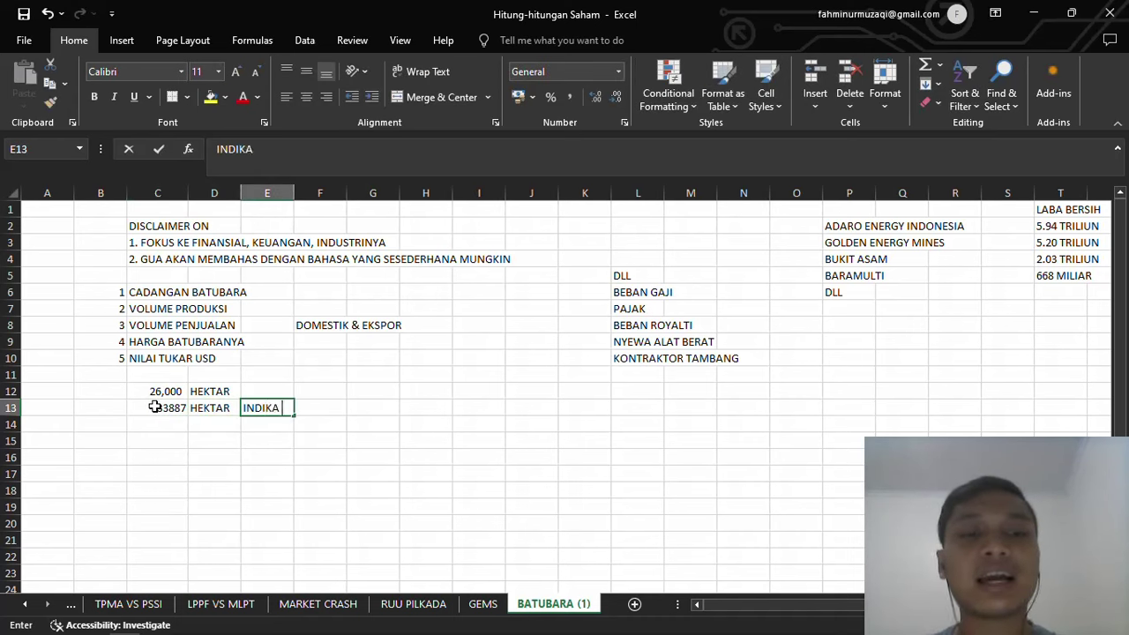
type("ENERGU")
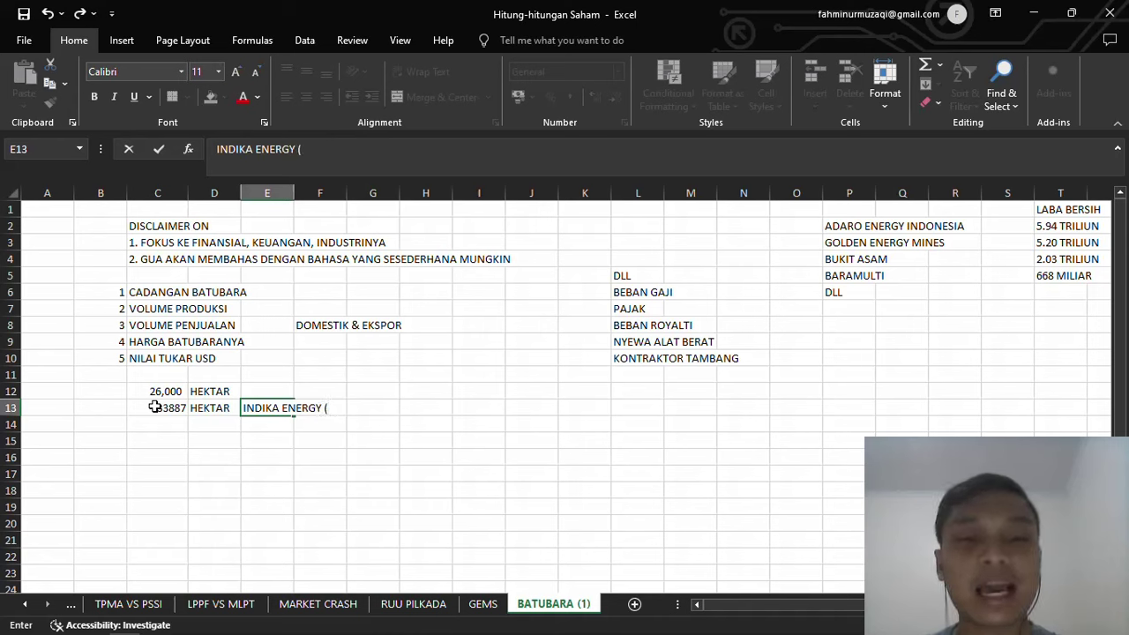
type("KIDECO")
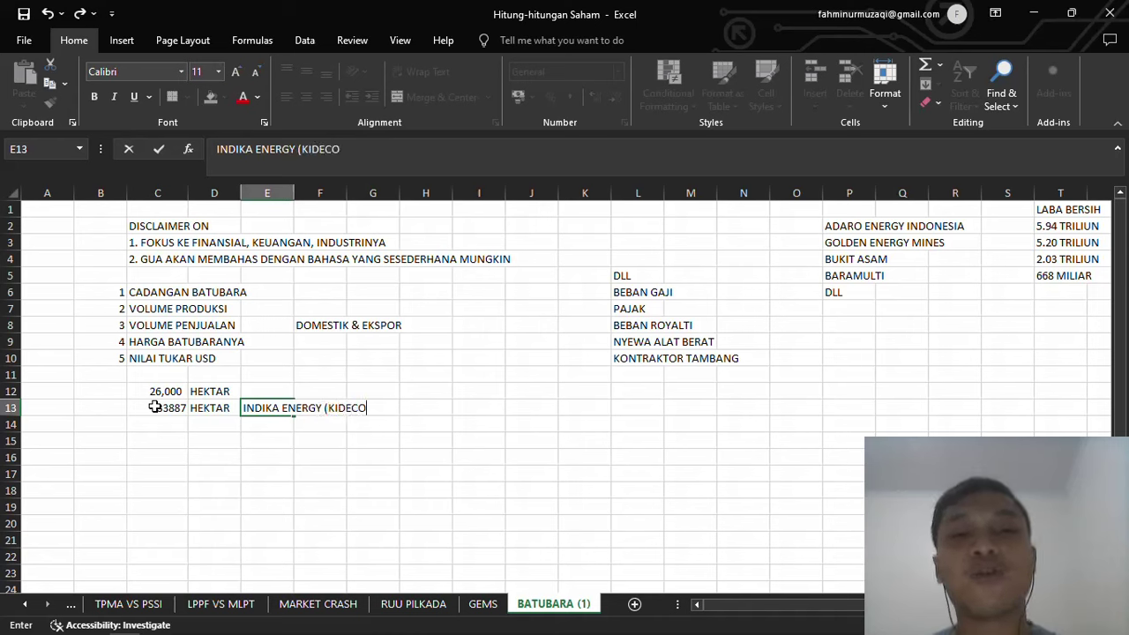
type(" JAYA AGUNG")
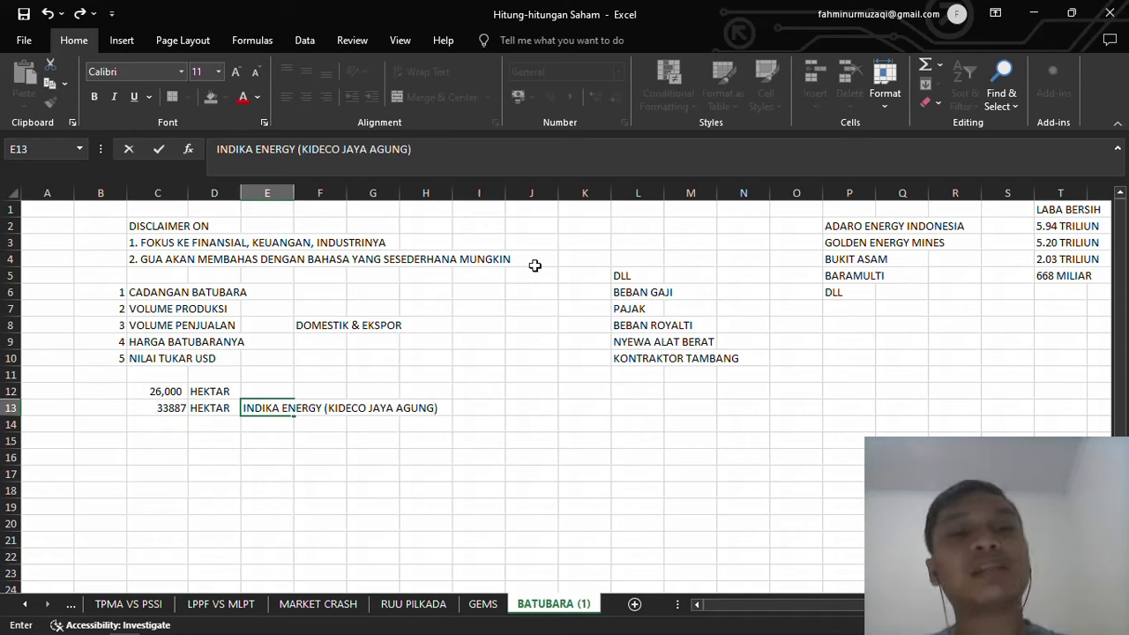
Examine the general notes of Baramulti's March 2024 interim report for the hectare area of AGM's coal mining concession
key("alt+Tab")
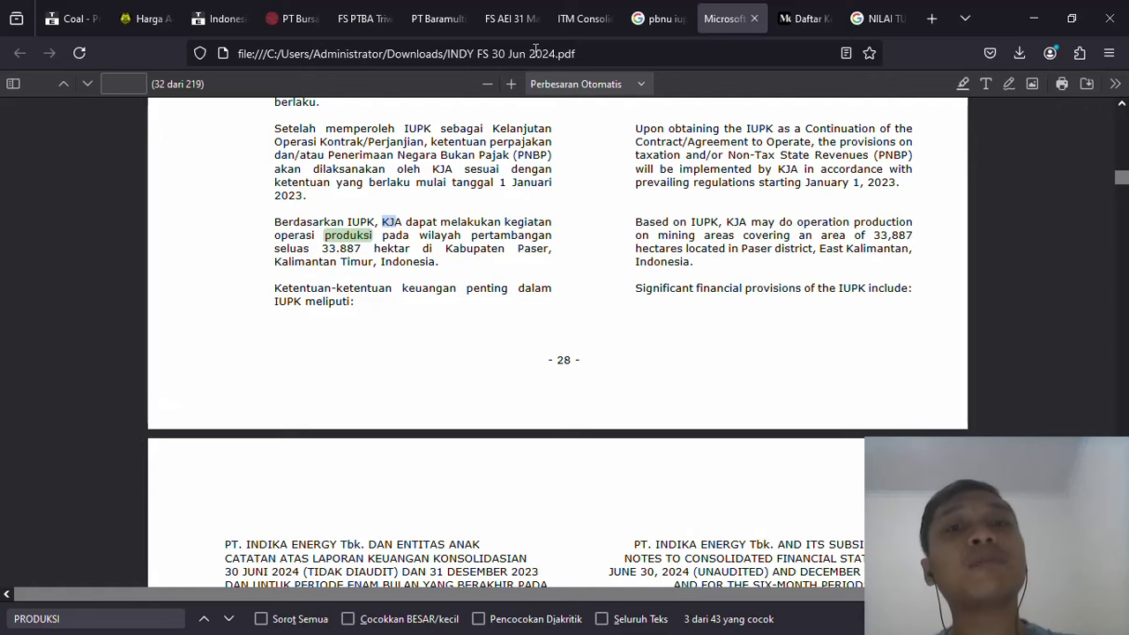
left_click(522, 20)
left_click(437, 18)
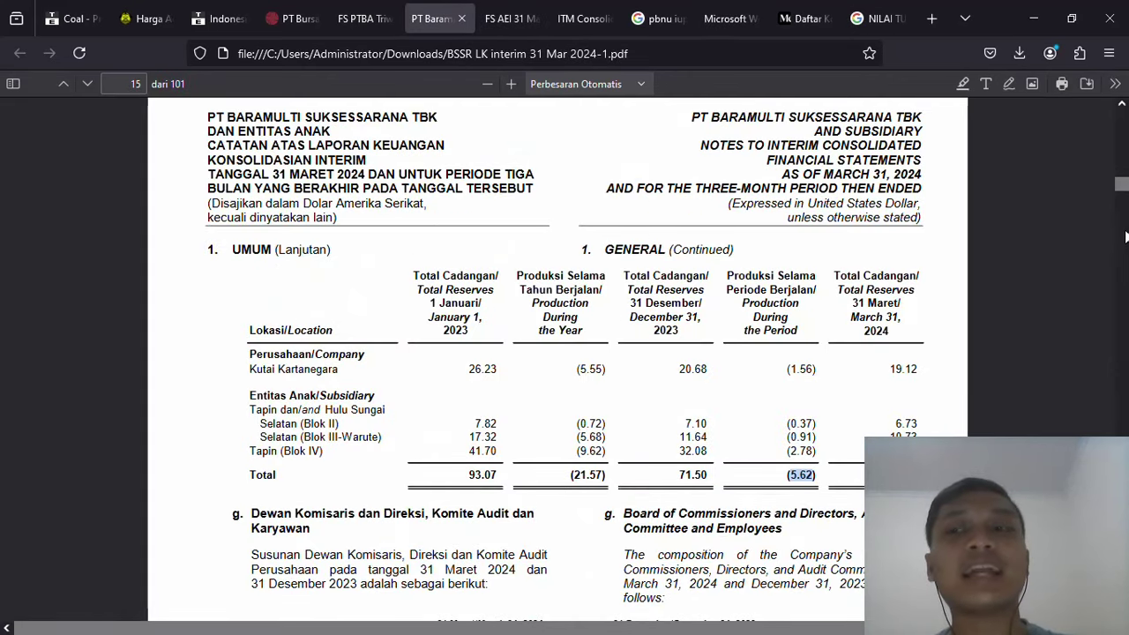
left_click_drag(1123, 185, 1124, 173)
scroll(1043, 247, "up", 10)
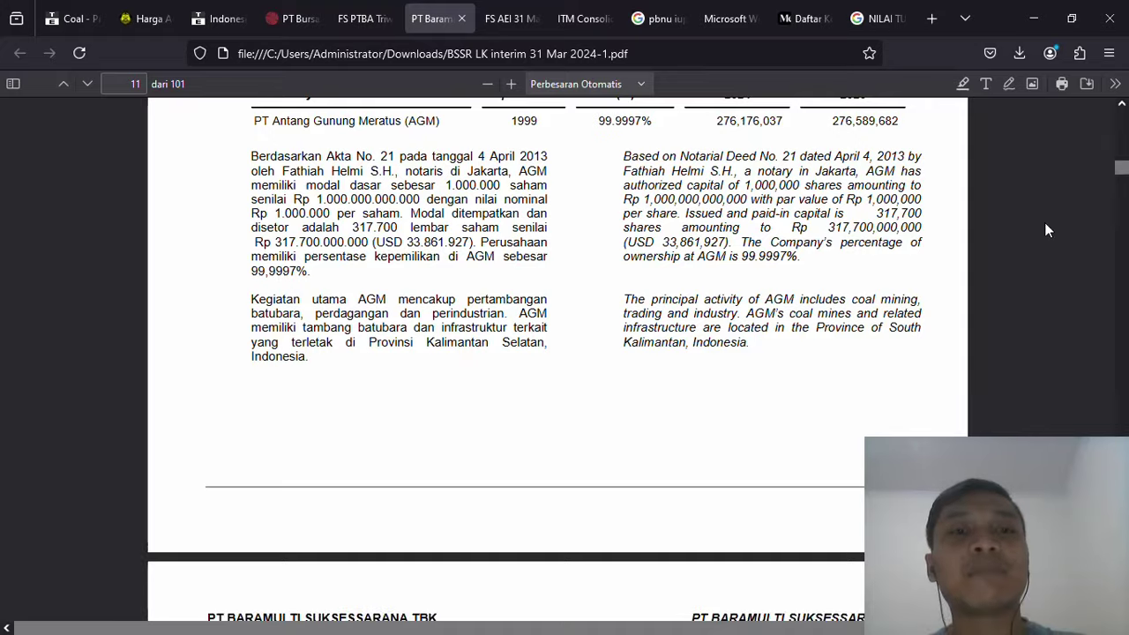
scroll(1041, 252, "up", 10)
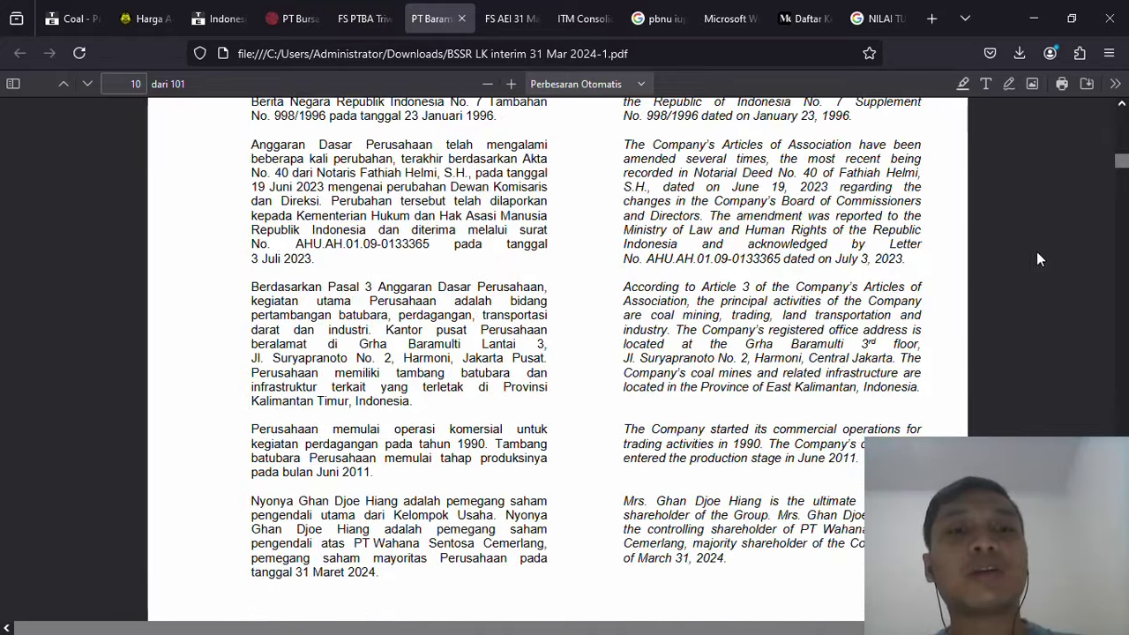
scroll(533, 306, "down", 10)
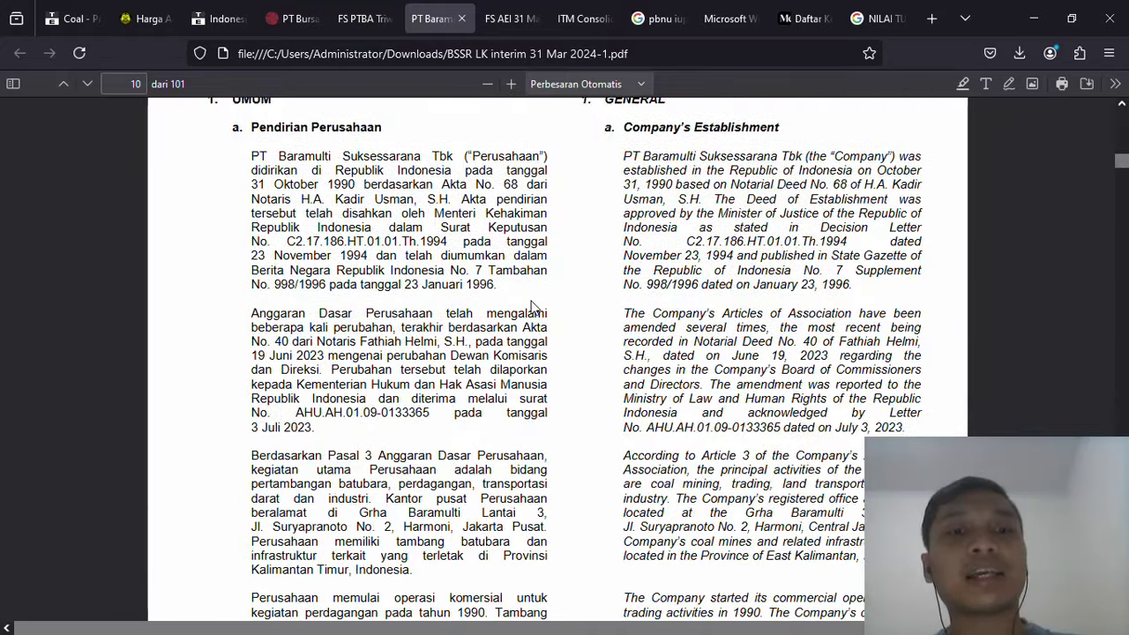
scroll(533, 367, "down", 15)
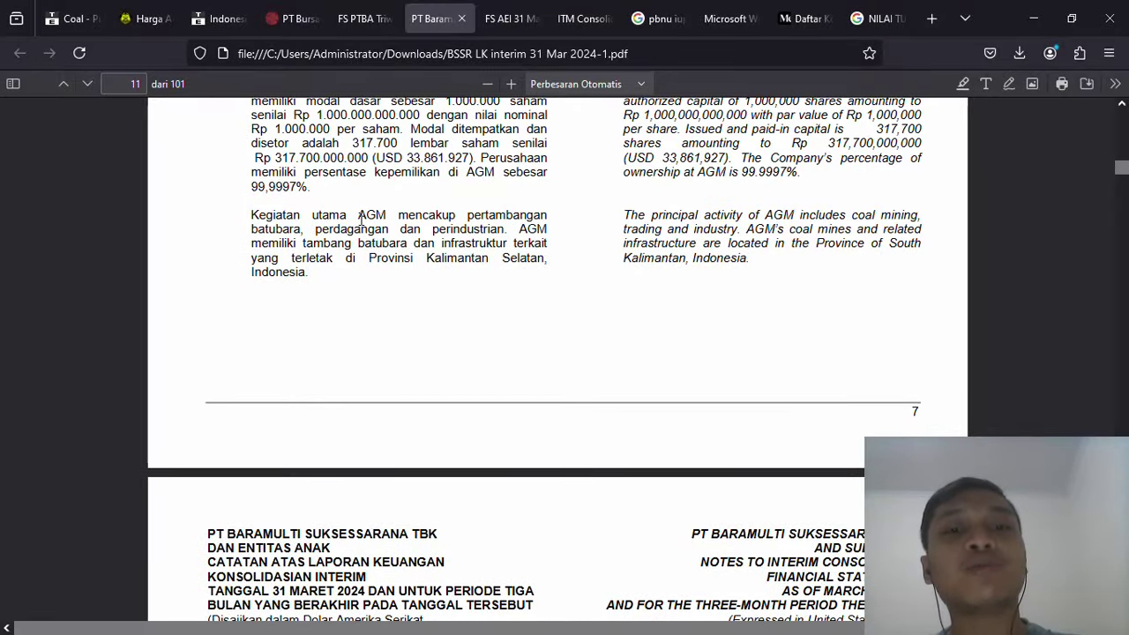
scroll(361, 220, "down", 10)
scroll(361, 221, "down", 3)
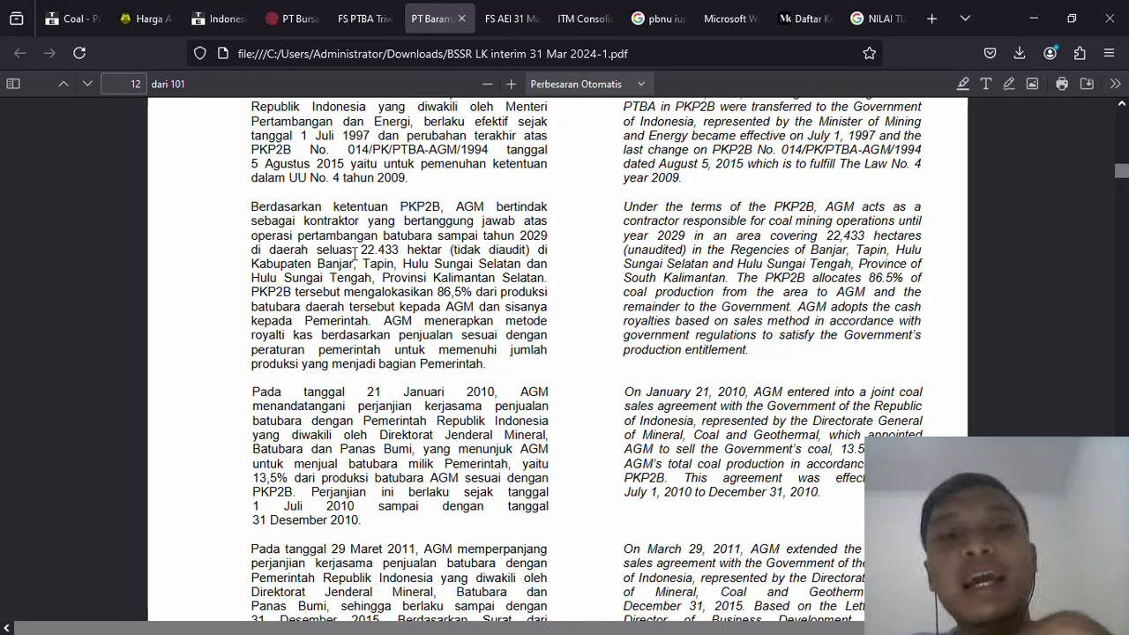
Record AGM's concession area from the Baramulti report in row 14 of the workbook as 22433 in C14 and HEKTAR in D14
key("alt+Tab")
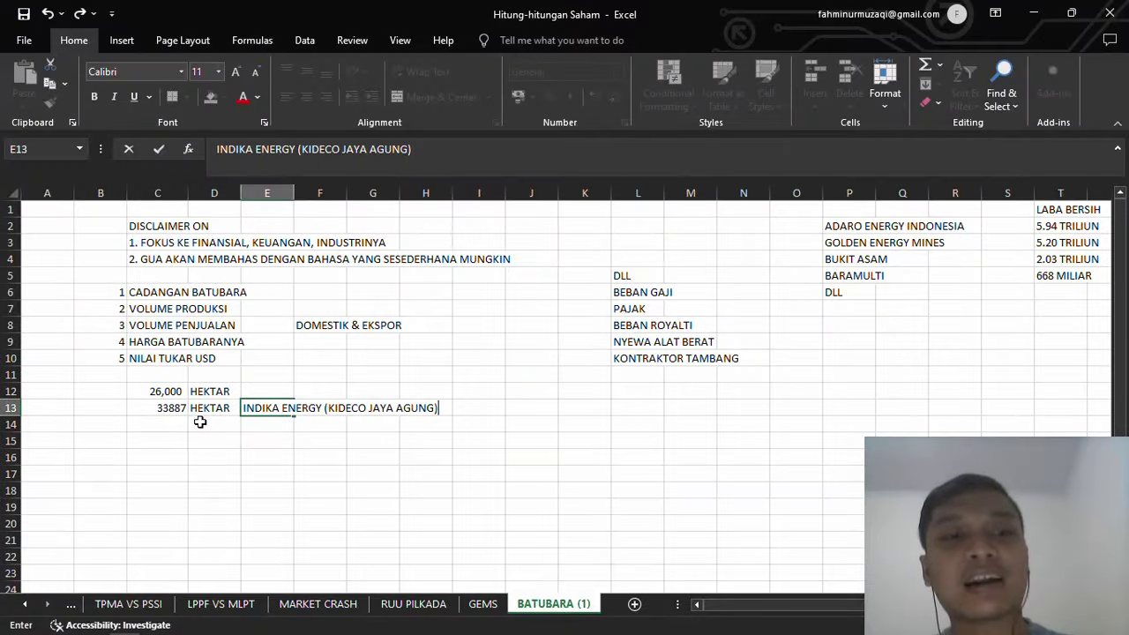
left_click(183, 422)
type("22")
key("alt+Tab")
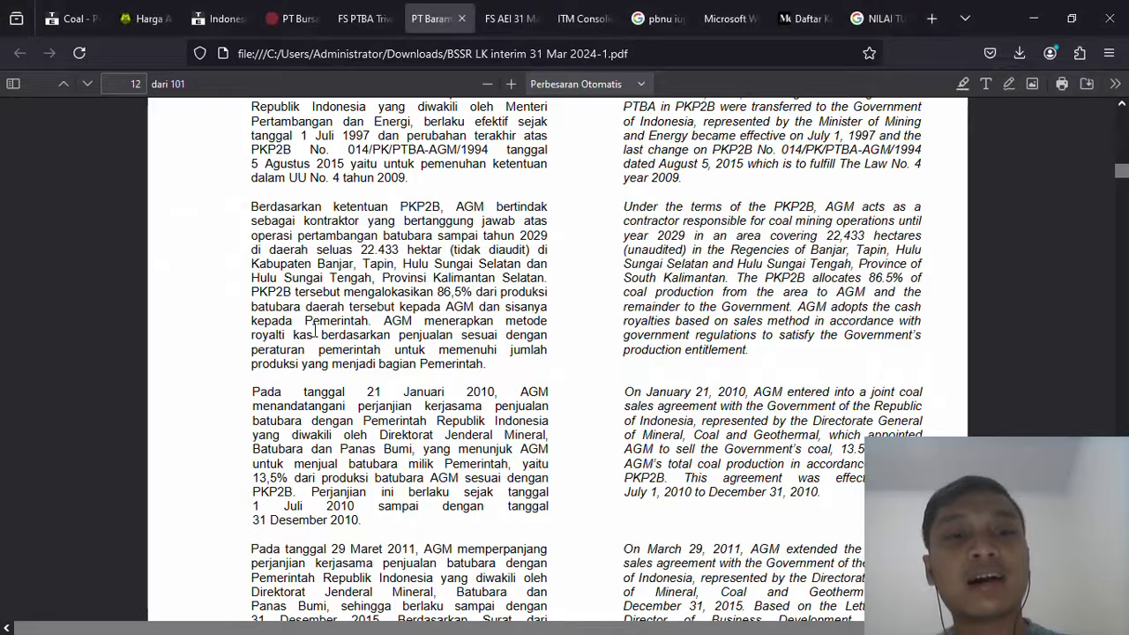
key("alt+Tab")
type("433")
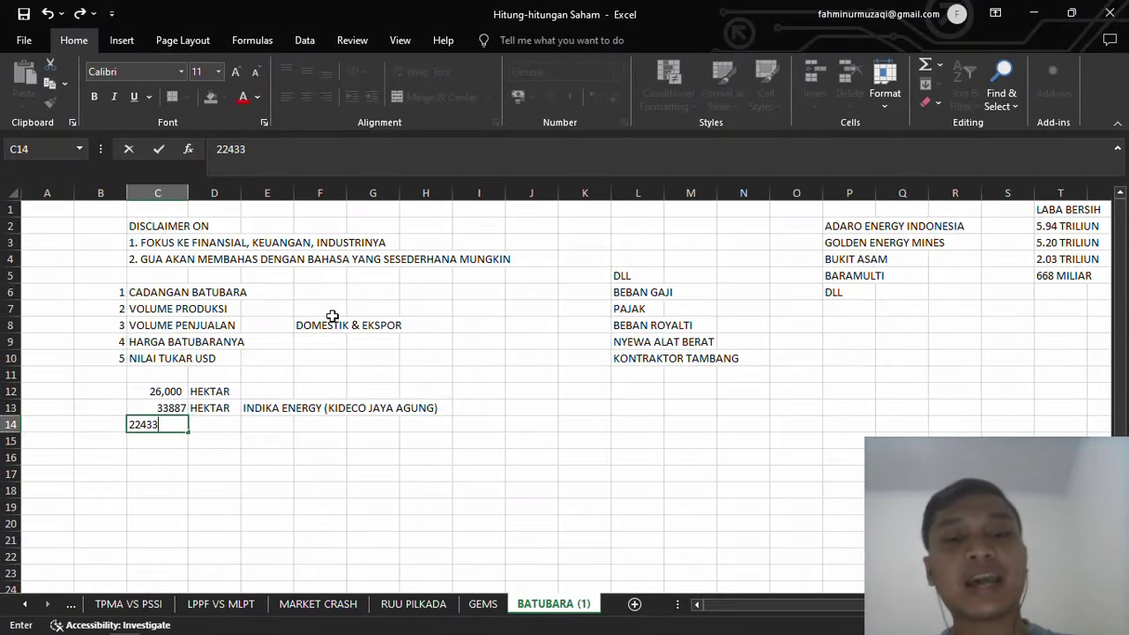
key("Tab")
type("HEKTAR")
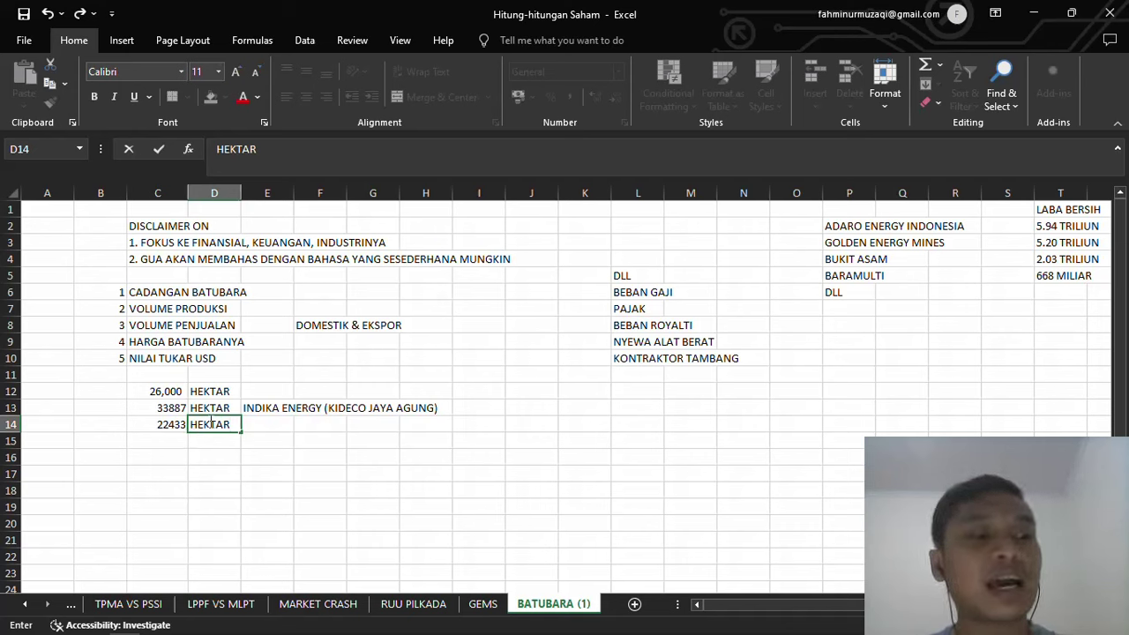
Examine Baramulti's March 2024 interim report for AGM's coal concession terms and the table of coal reserves and production by location
key("alt+Tab")
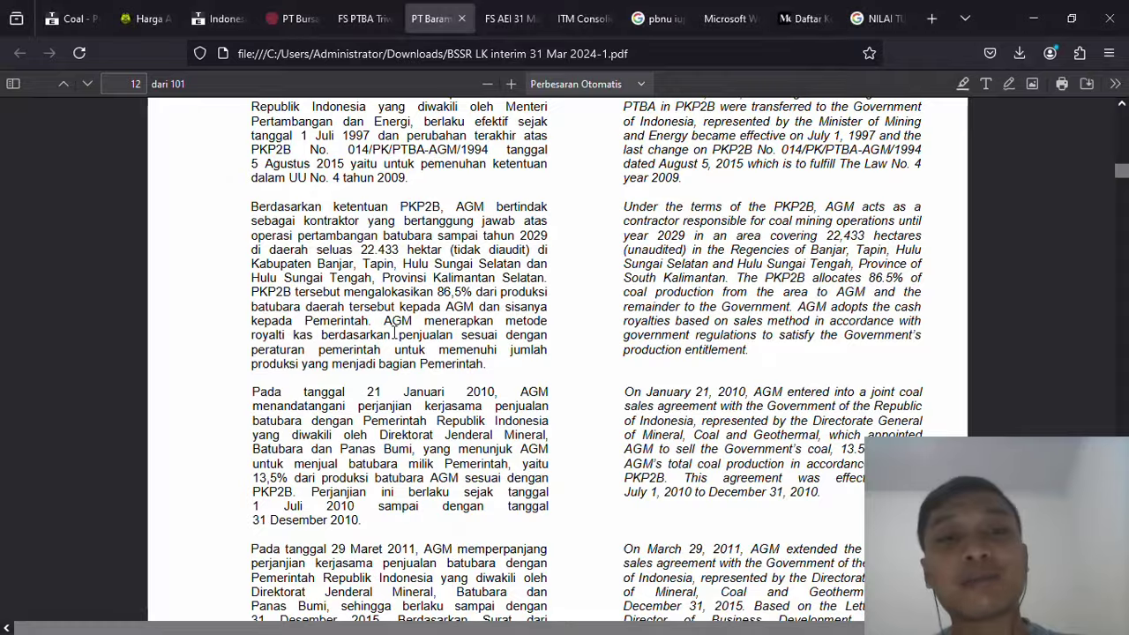
key("alt+Tab")
key("alt+Tab")
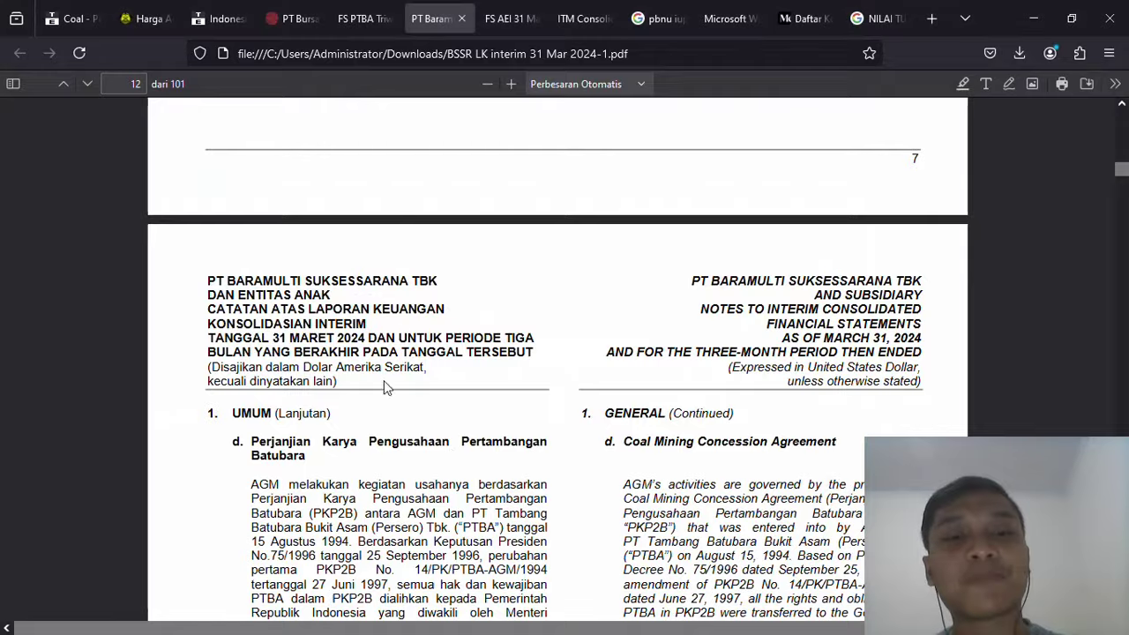
scroll(453, 455, "down", 3)
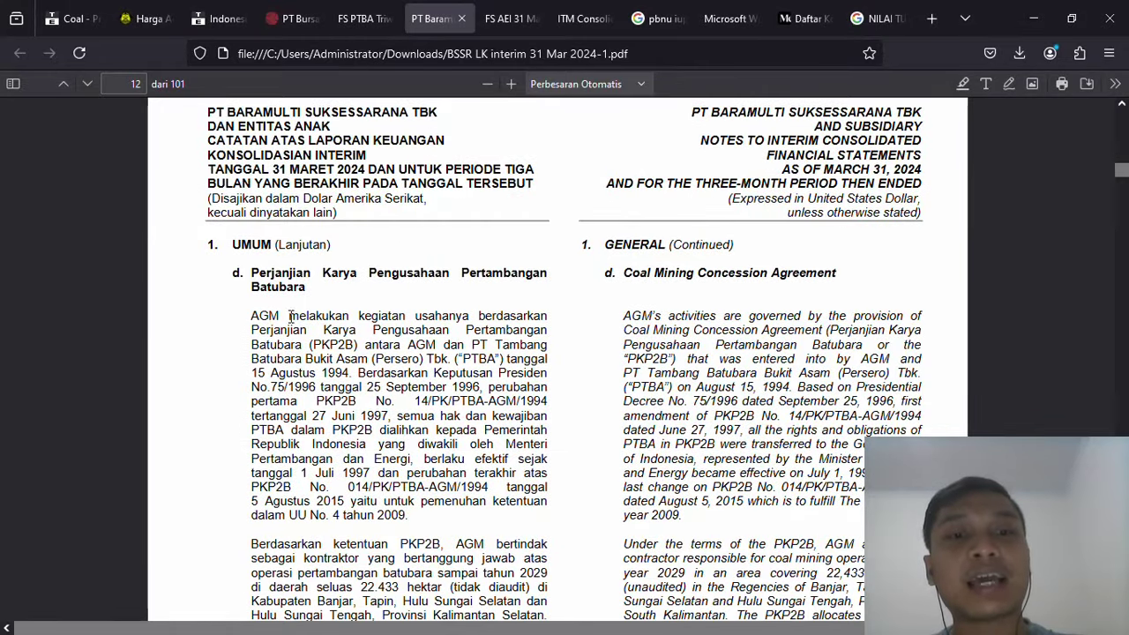
scroll(367, 335, "down", 5)
scroll(367, 340, "down", 3)
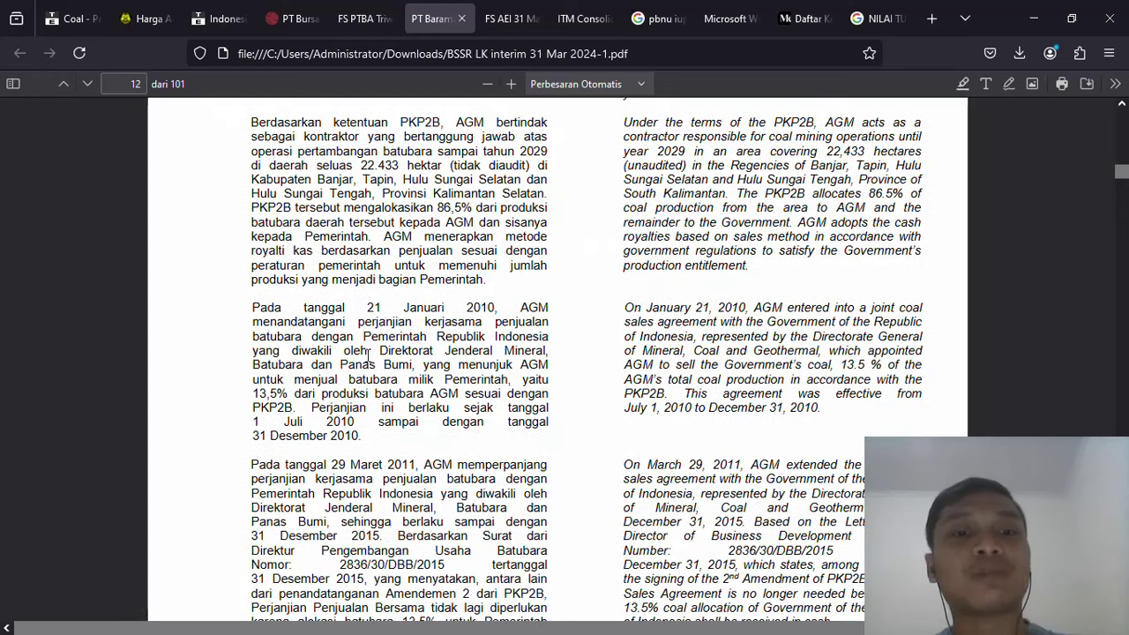
scroll(363, 364, "up", 2)
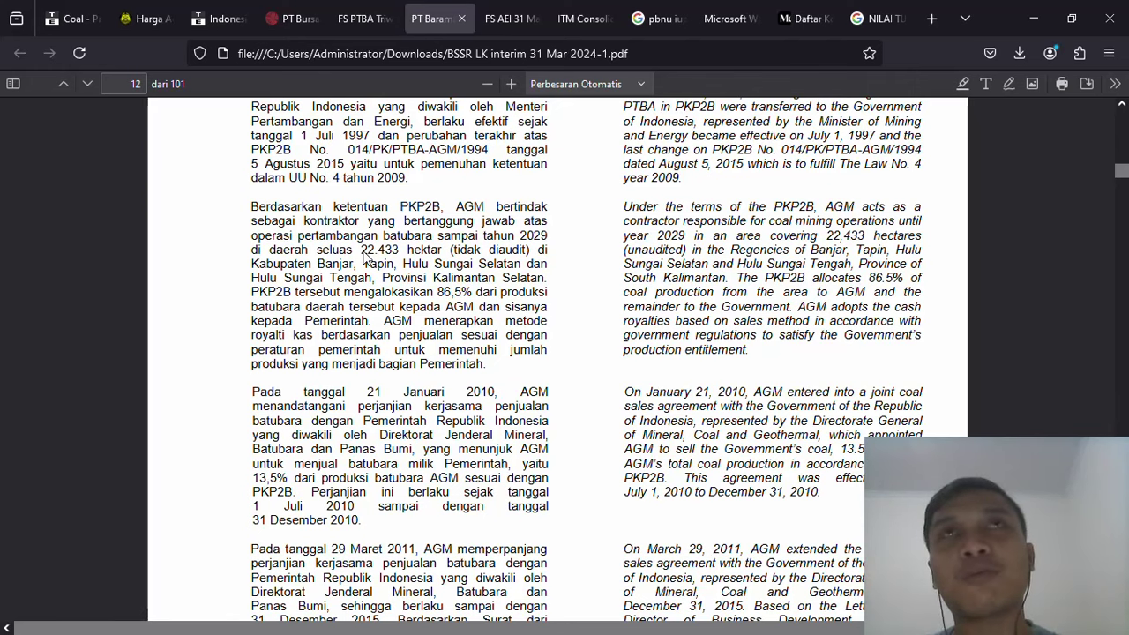
scroll(379, 254, "down", 20)
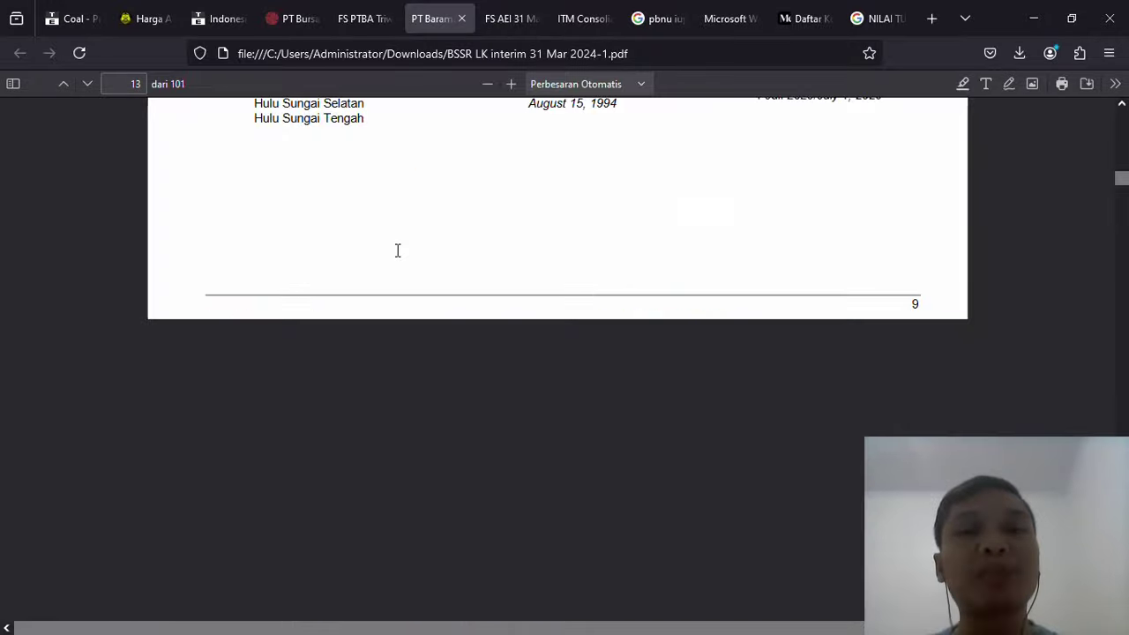
scroll(397, 252, "down", 2)
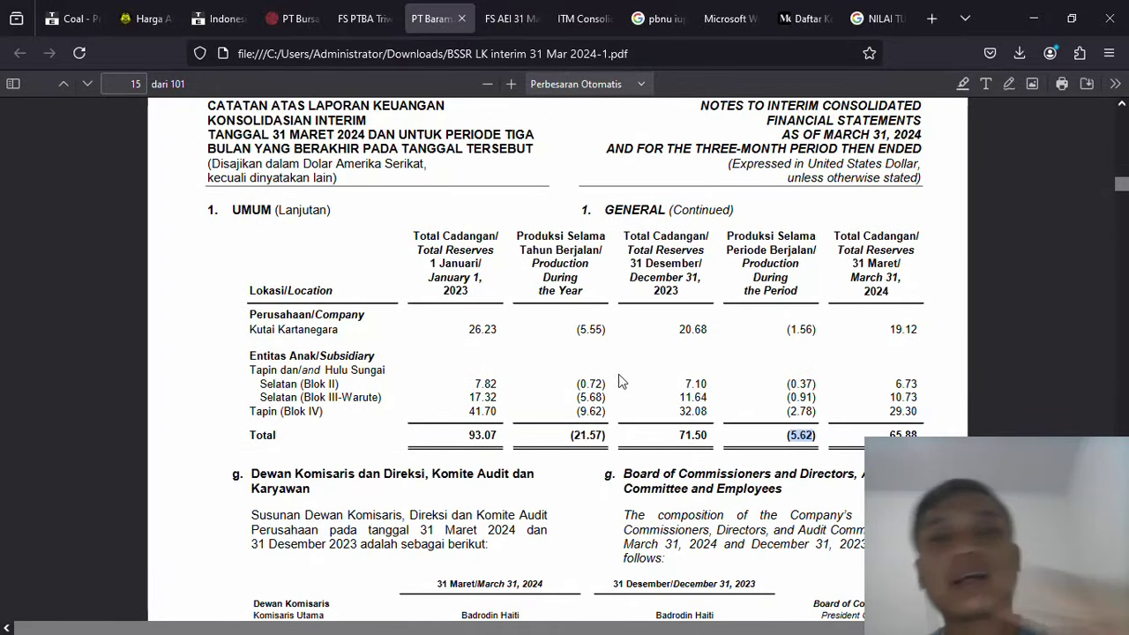
Record revenue below the hectare list in the workbook, entering PENDAPATAN in E16 and 3.82 TRILIUN in G16
key("alt+Tab")
type("H")
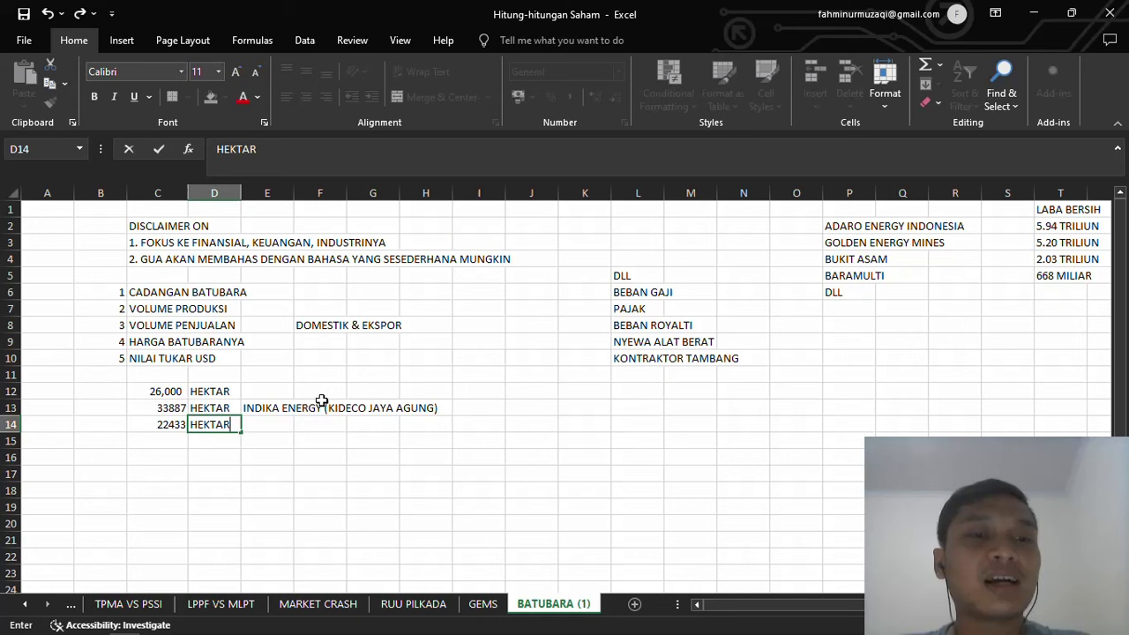
left_click(278, 454)
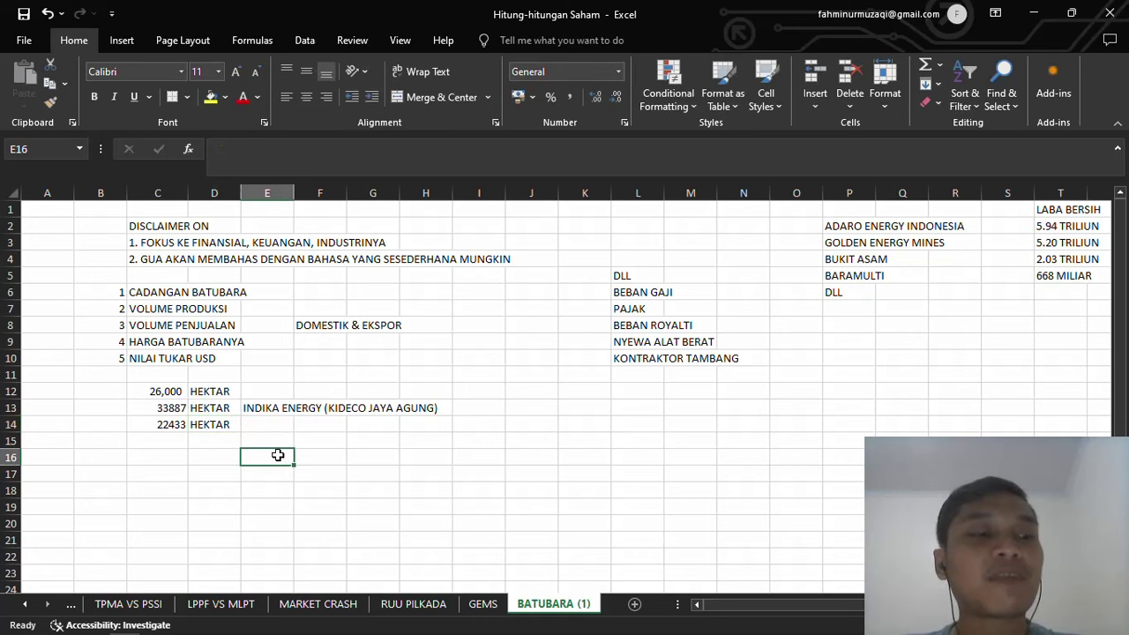
type("PEND")
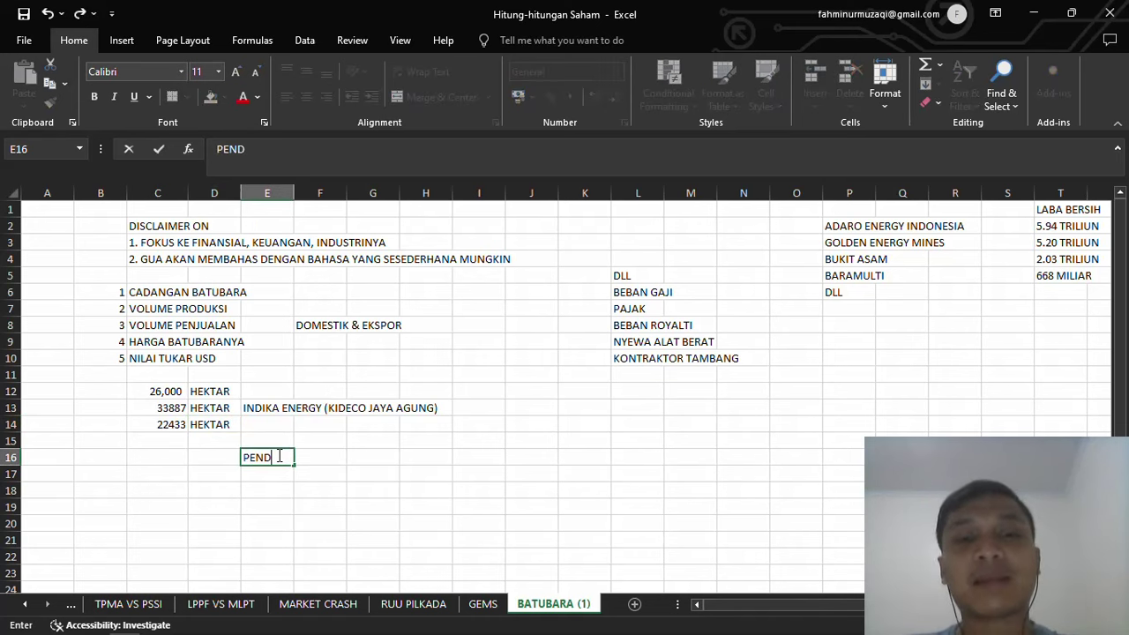
type("APATAN")
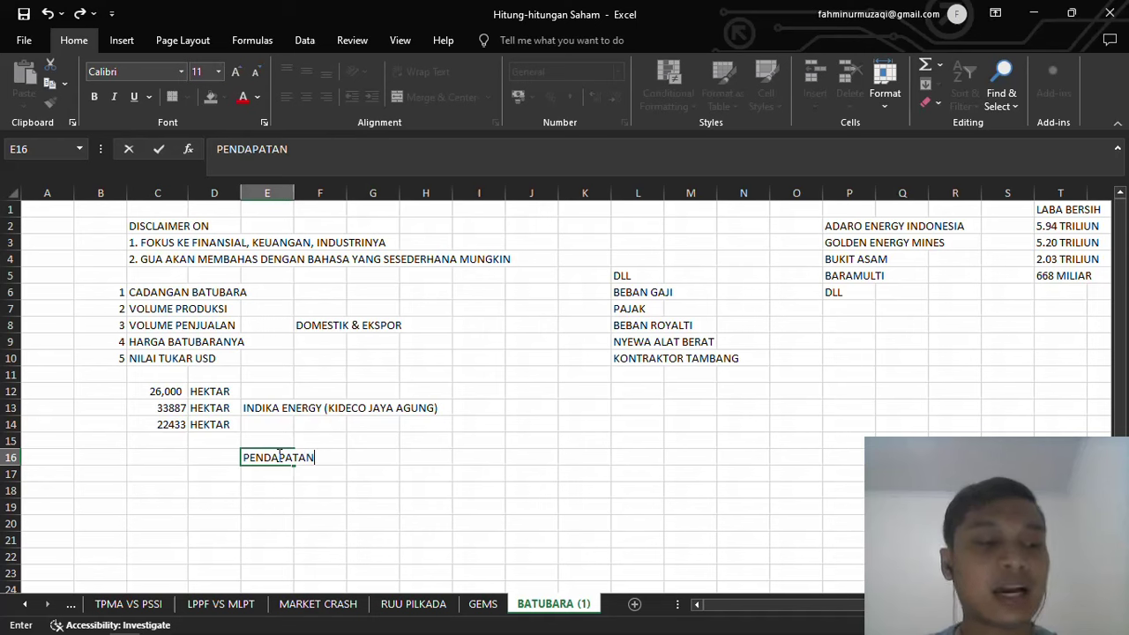
key("Tab")
key("Tab")
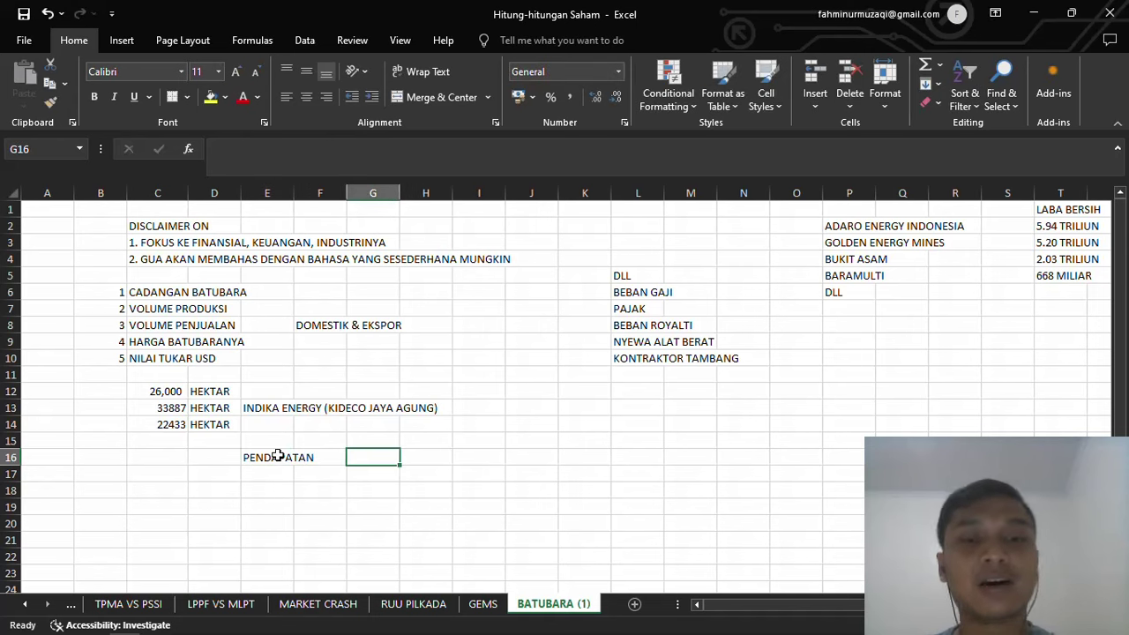
type("3.82 T")
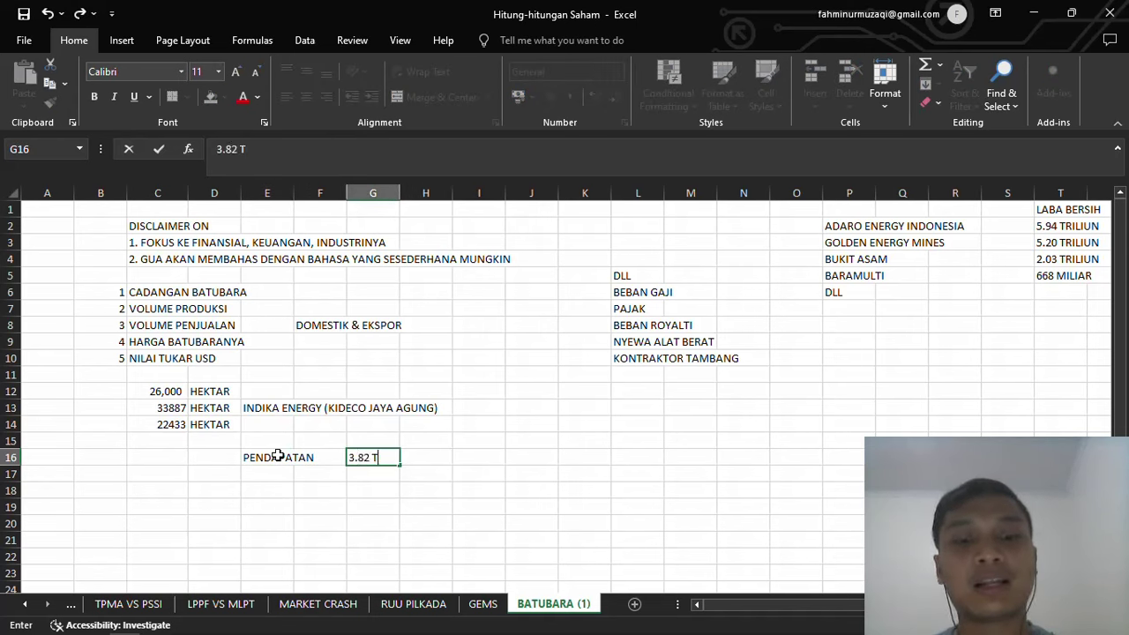
type("RILIUN")
key("Return")
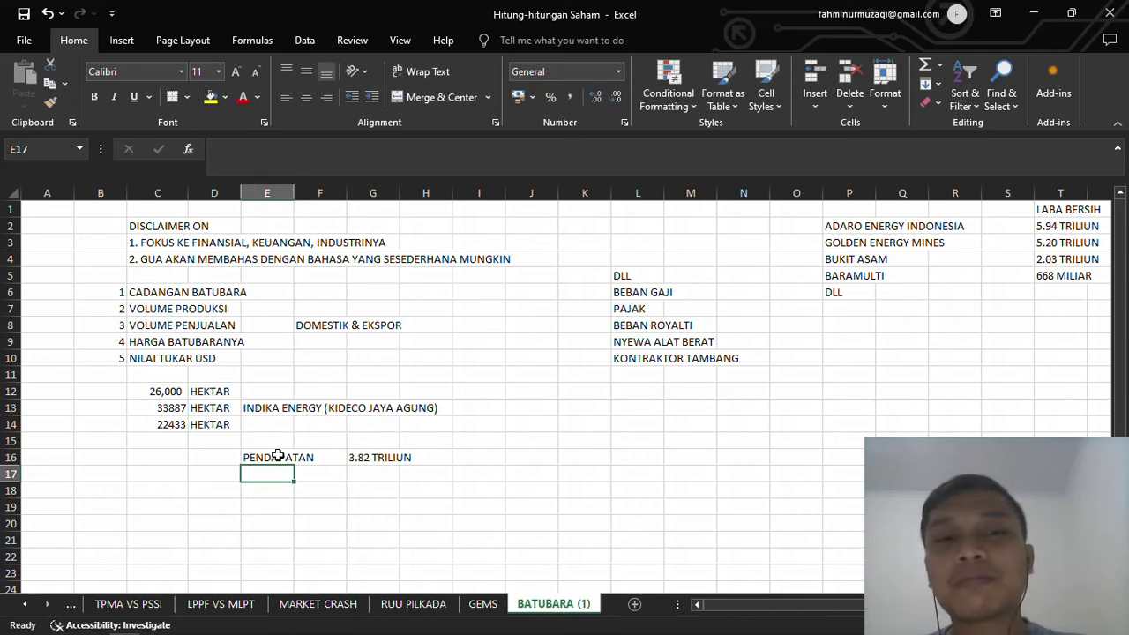
key("alt+Tab")
scroll(369, 402, "up", 1)
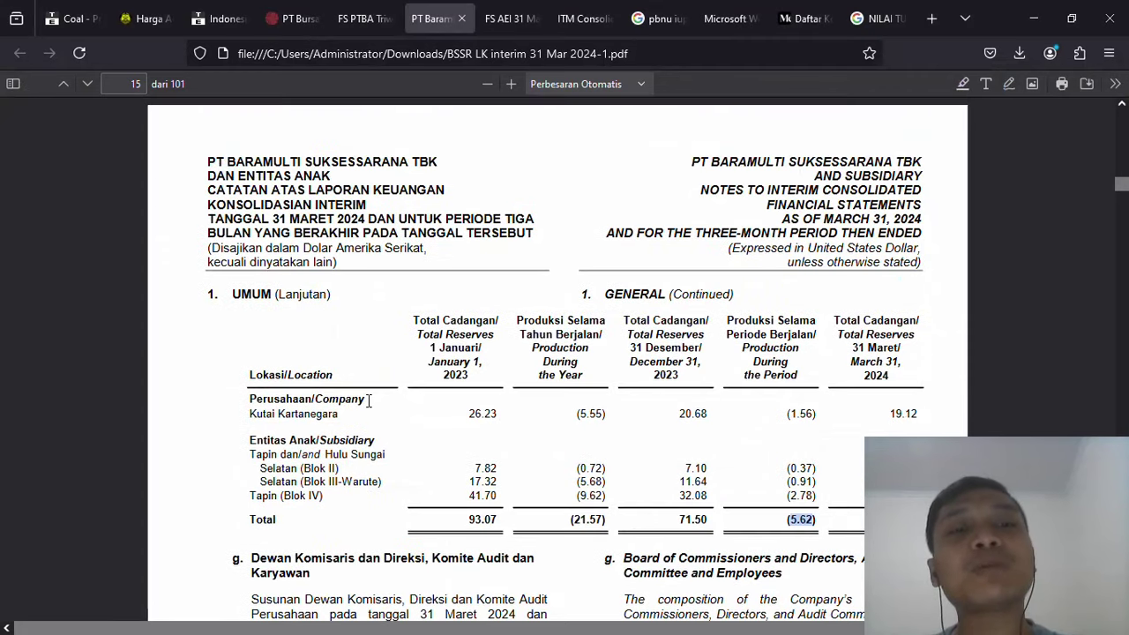
key("alt+Tab")
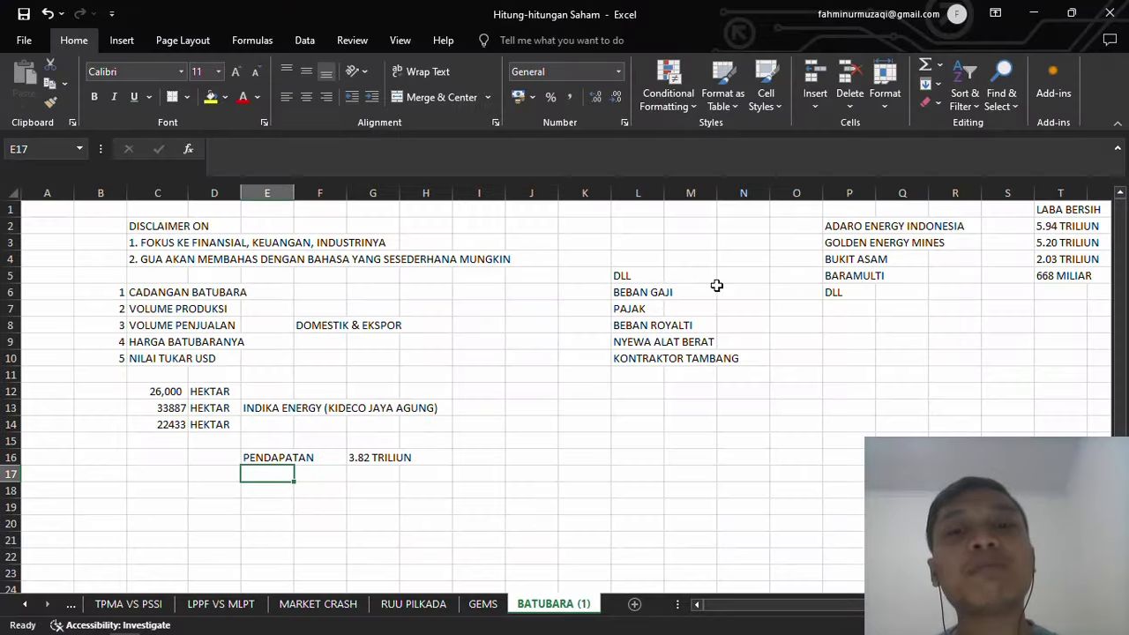
left_click(648, 296)
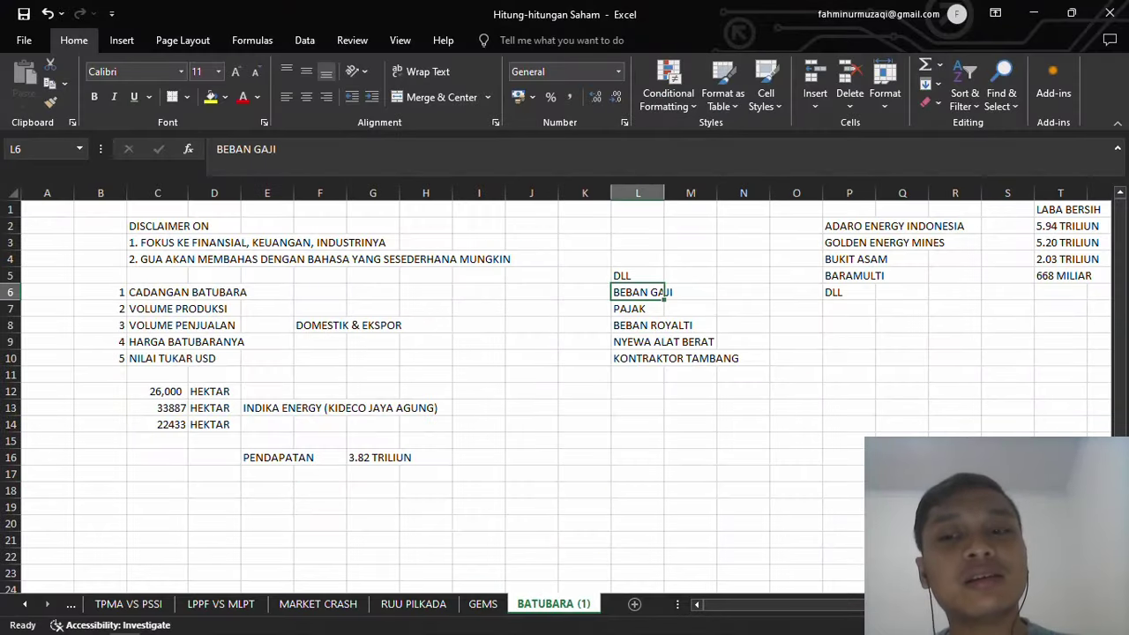
left_click(124, 623)
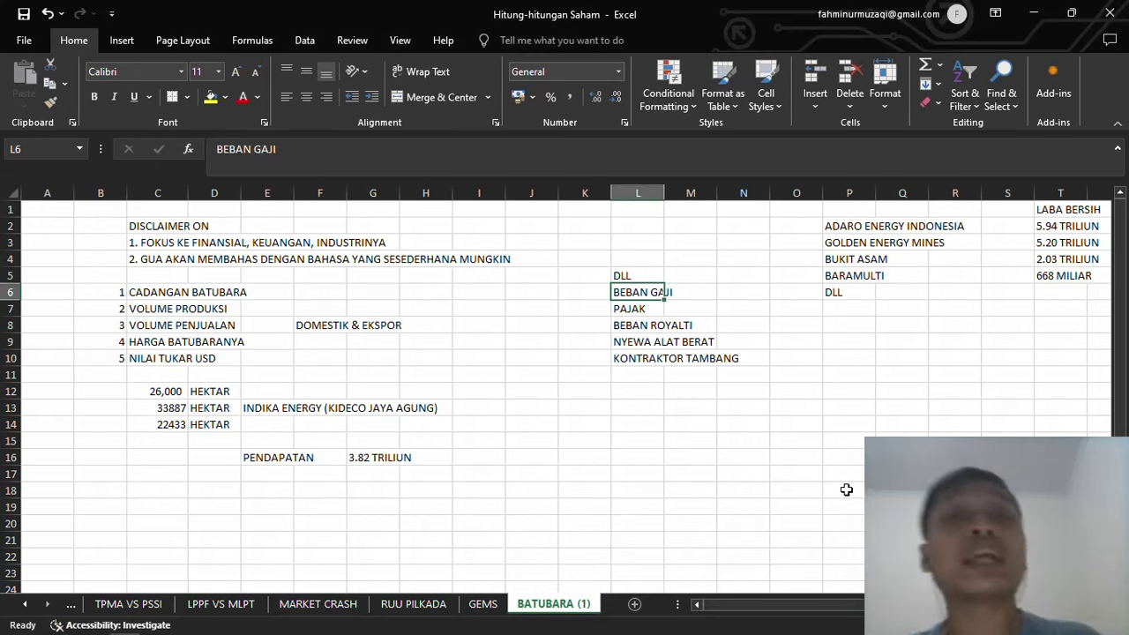
Enter the mining contractor name PAMA PERSADA in cell L12, below the cost items list
left_click(644, 399)
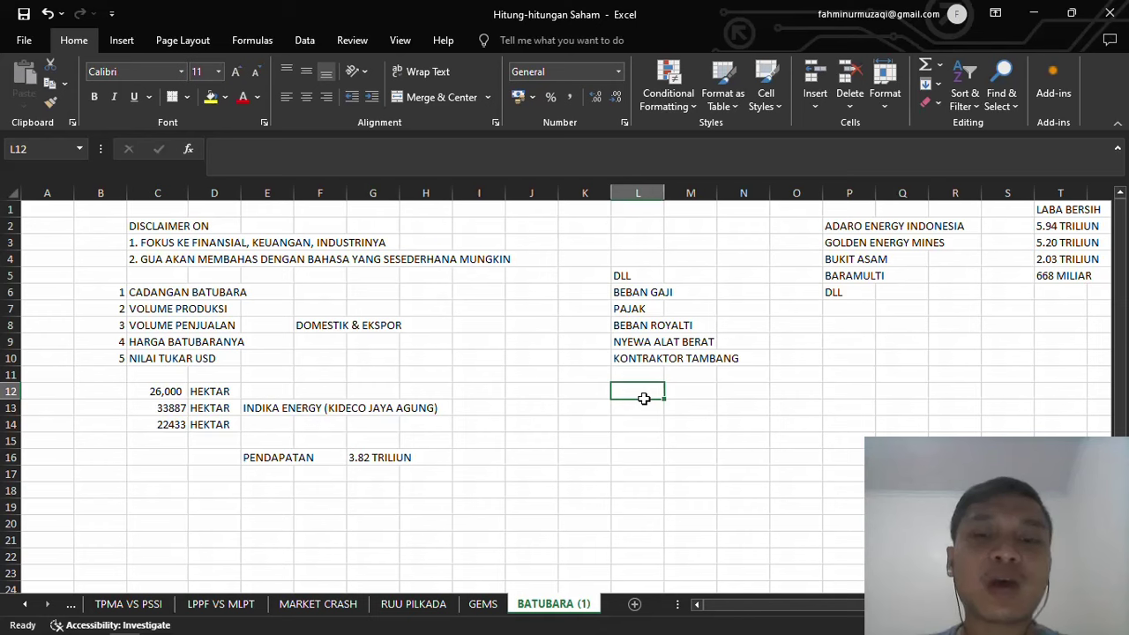
type("PAMA PER")
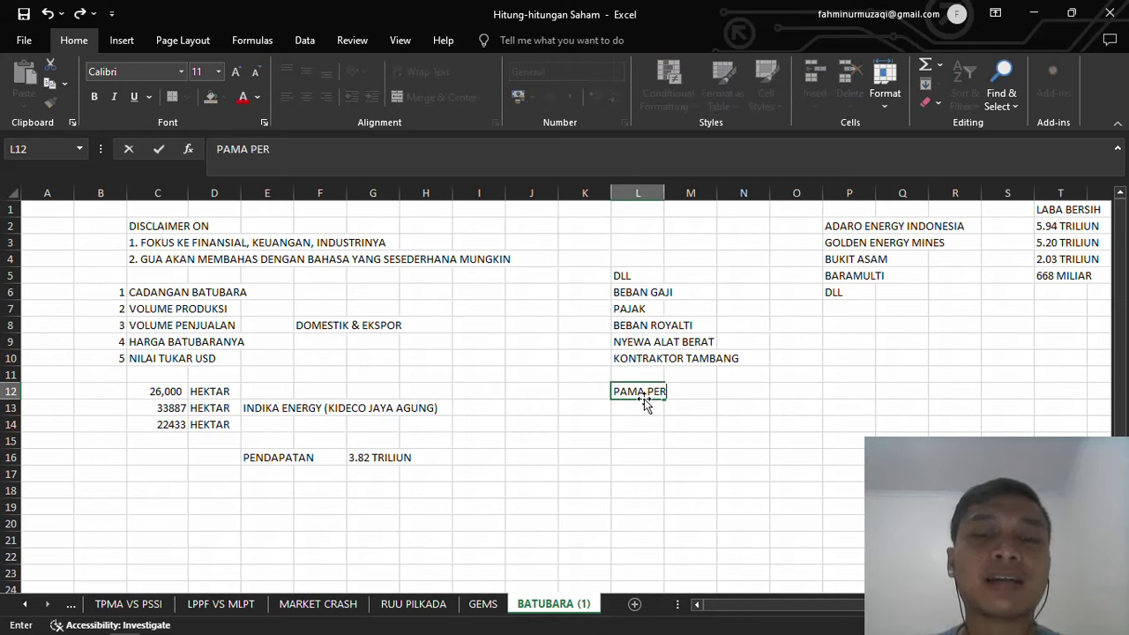
type("SADA")
key("BackSpace")
key("BackSpace")
type("A")
key("BackSpace")
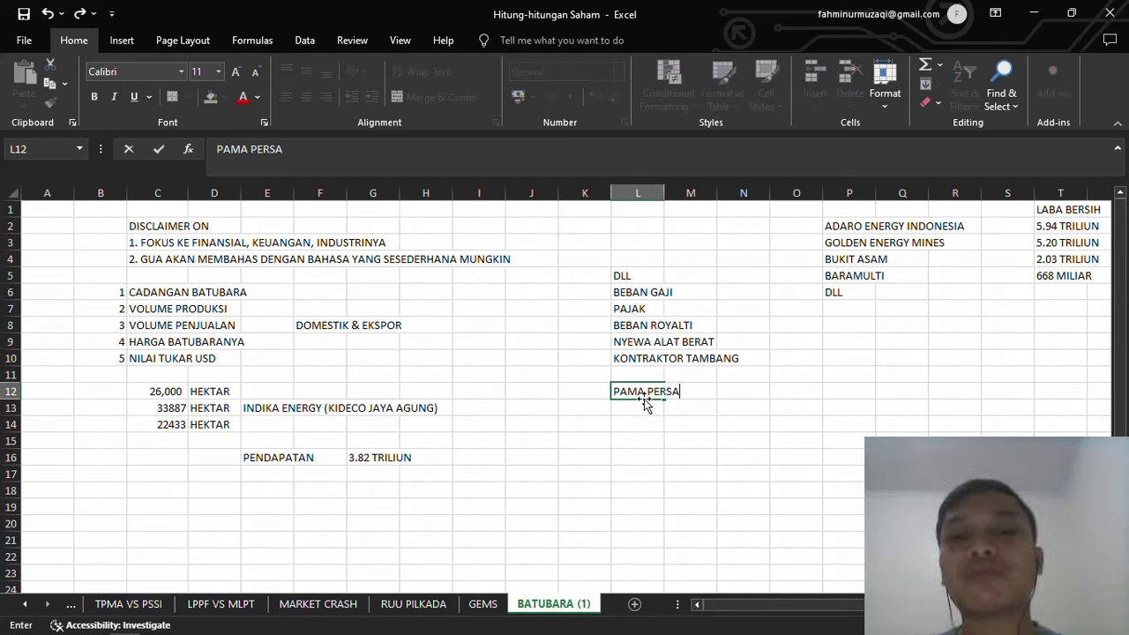
type("DA")
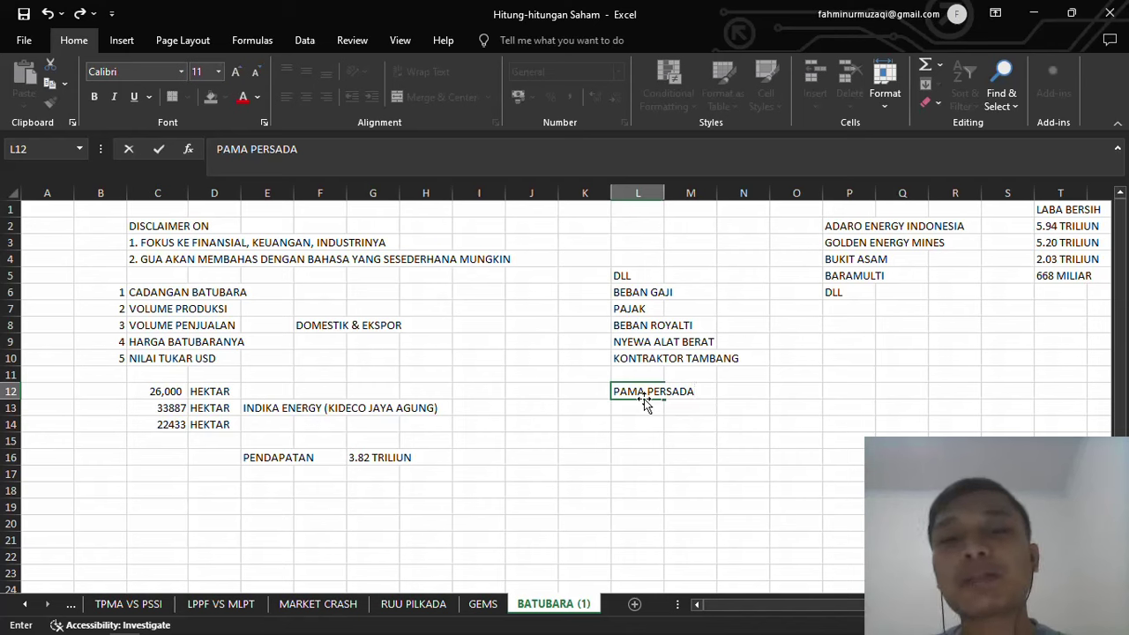
key("Return")
Add UNITED TRACTORS/KOMATSU in cell L13 beneath PAMA PERSADA
type("UNITE")
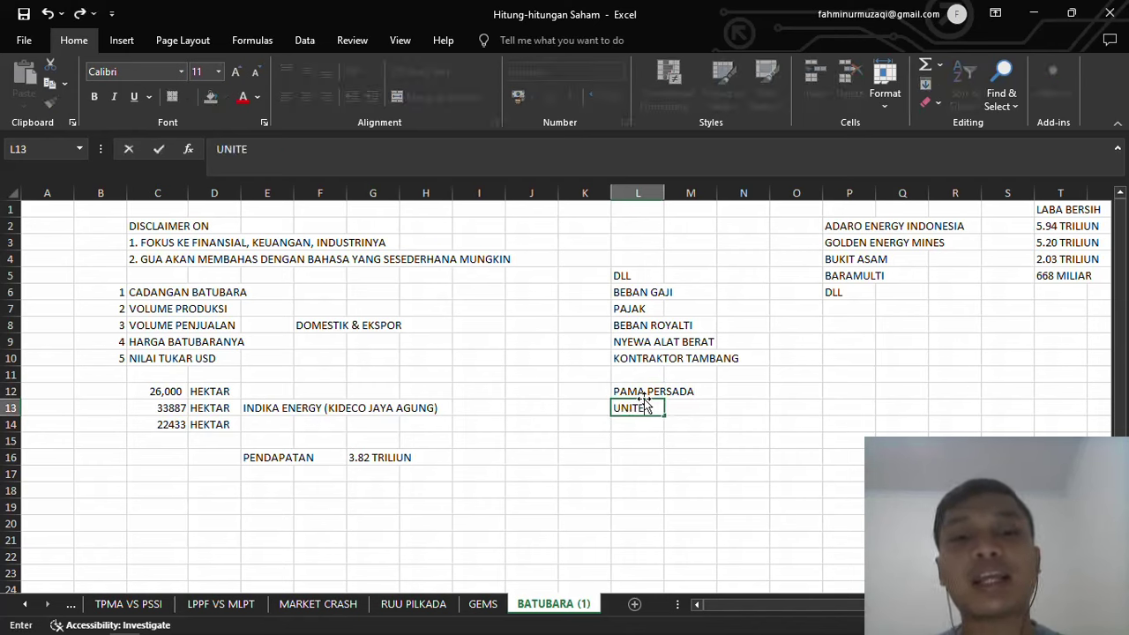
type("D TRACT")
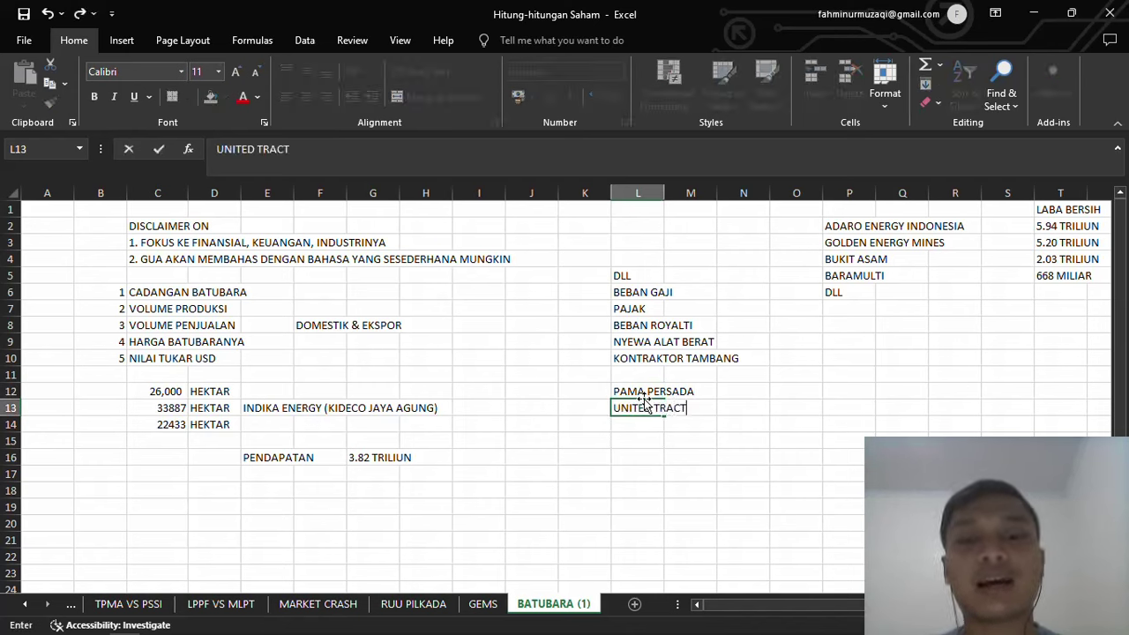
type("ORS")
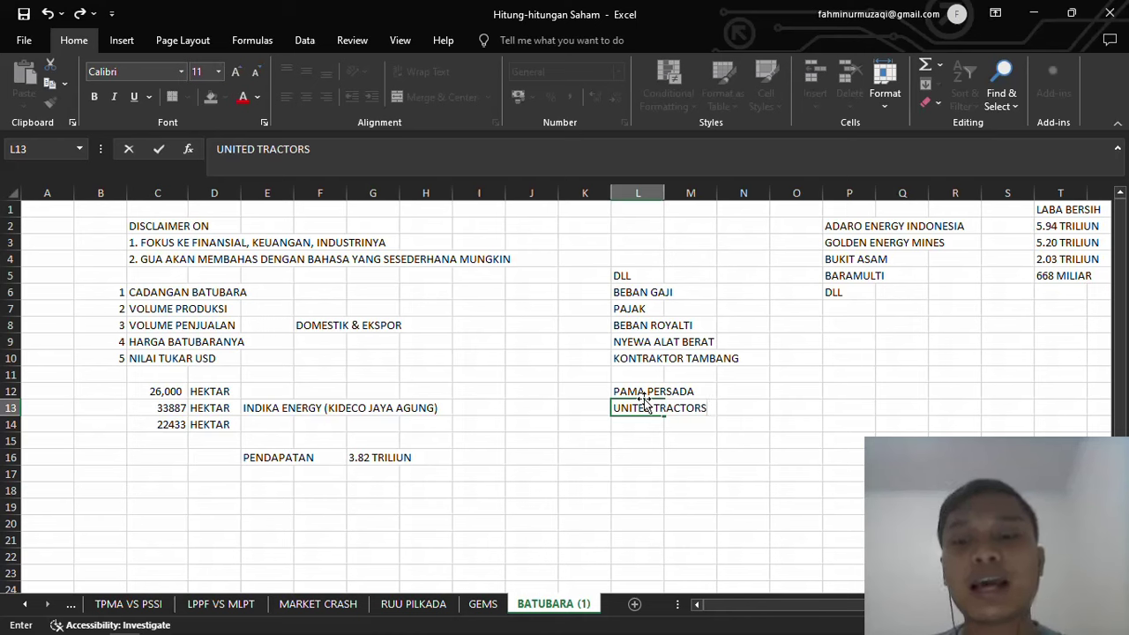
type("/KOMAT")
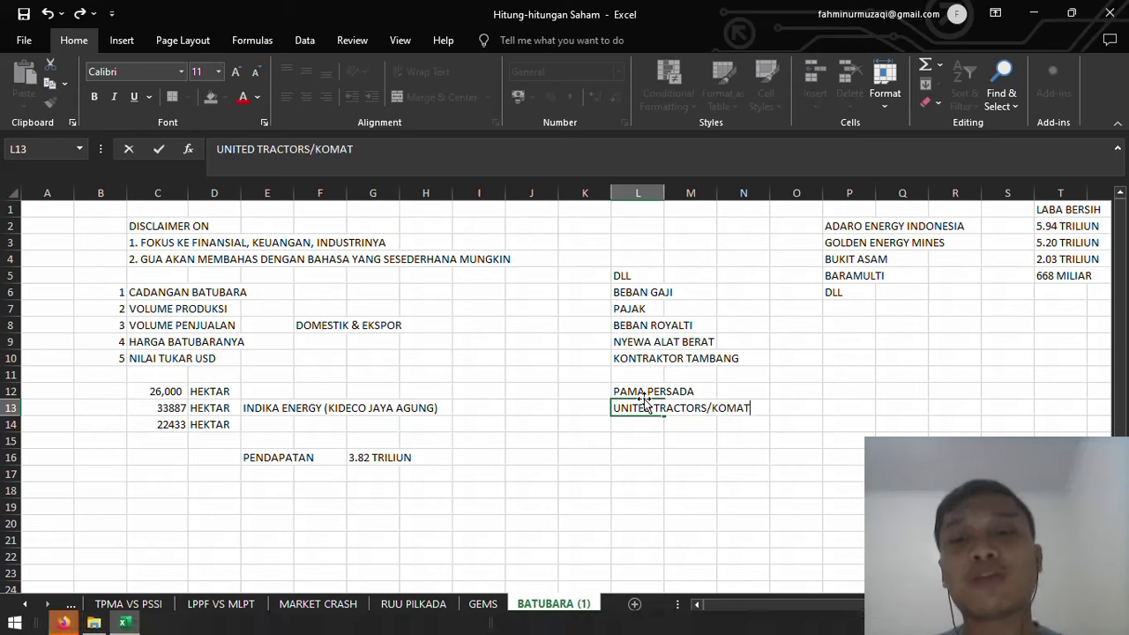
type("SU")
key("Return")
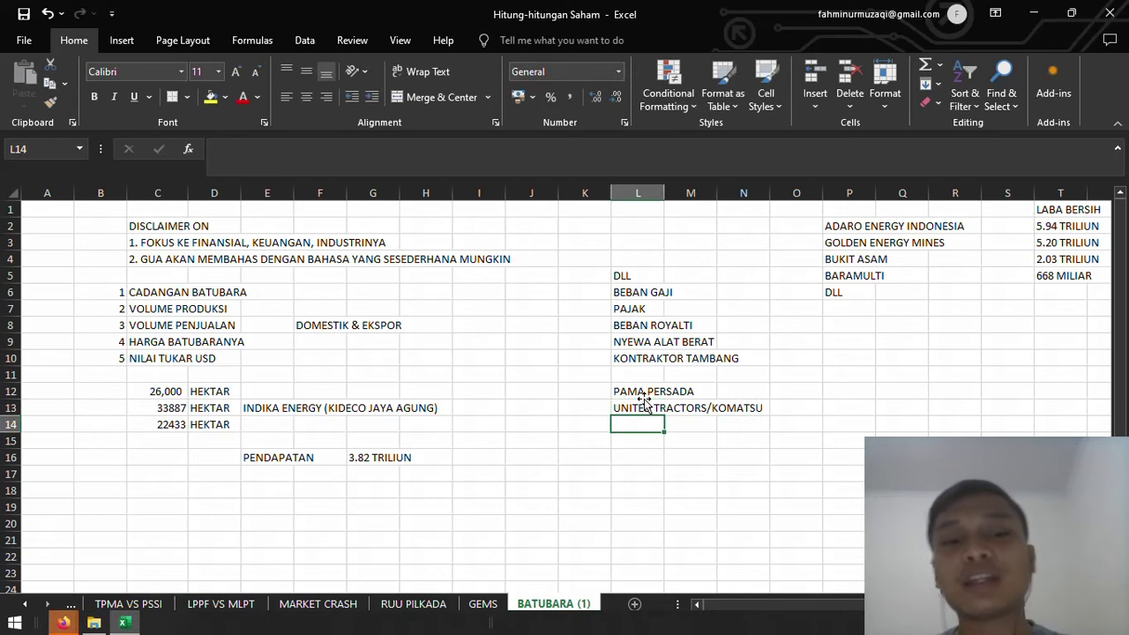
Complete the contractor group list with ASTRA INTERNATIONAL in cell L14
type("ASTRA S")
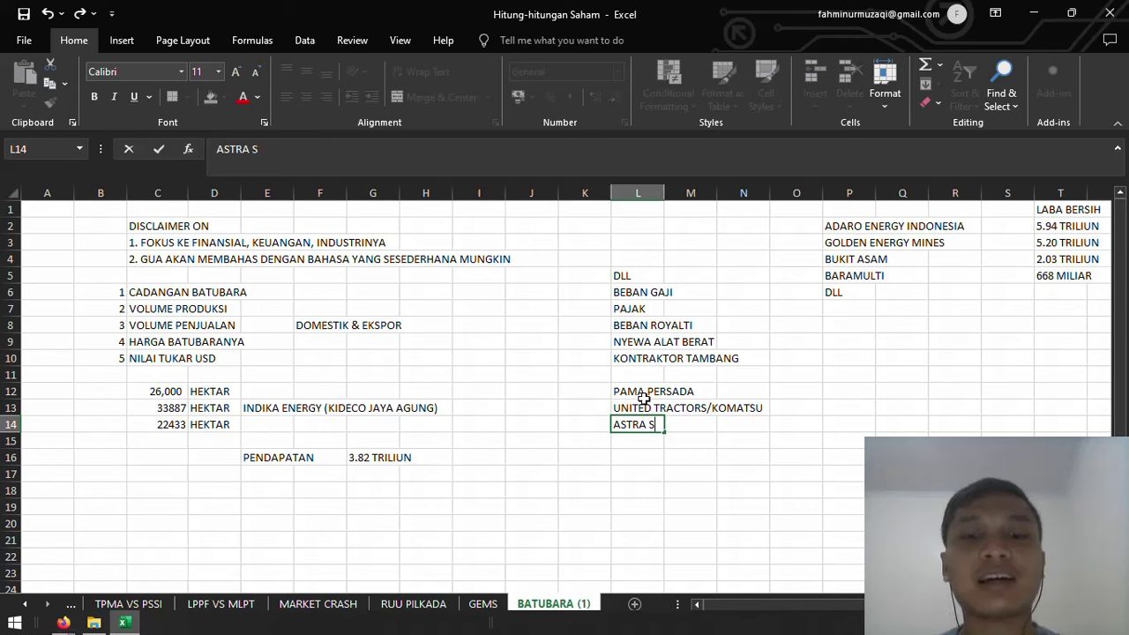
key("BackSpace")
type("INTERNATO")
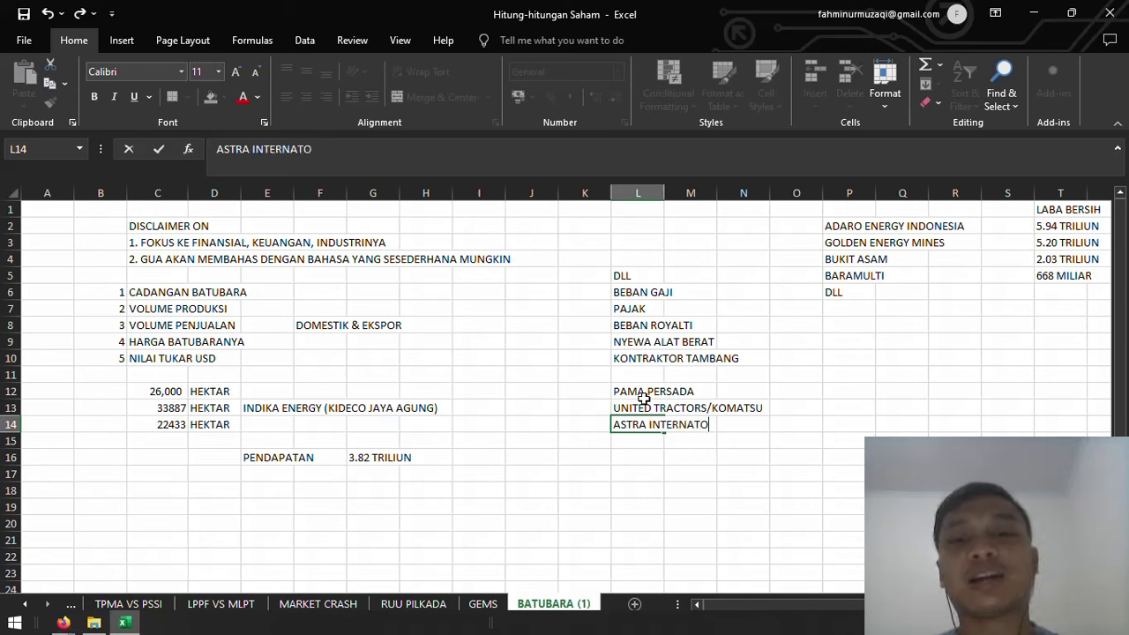
key("BackSpace")
type("IONAL")
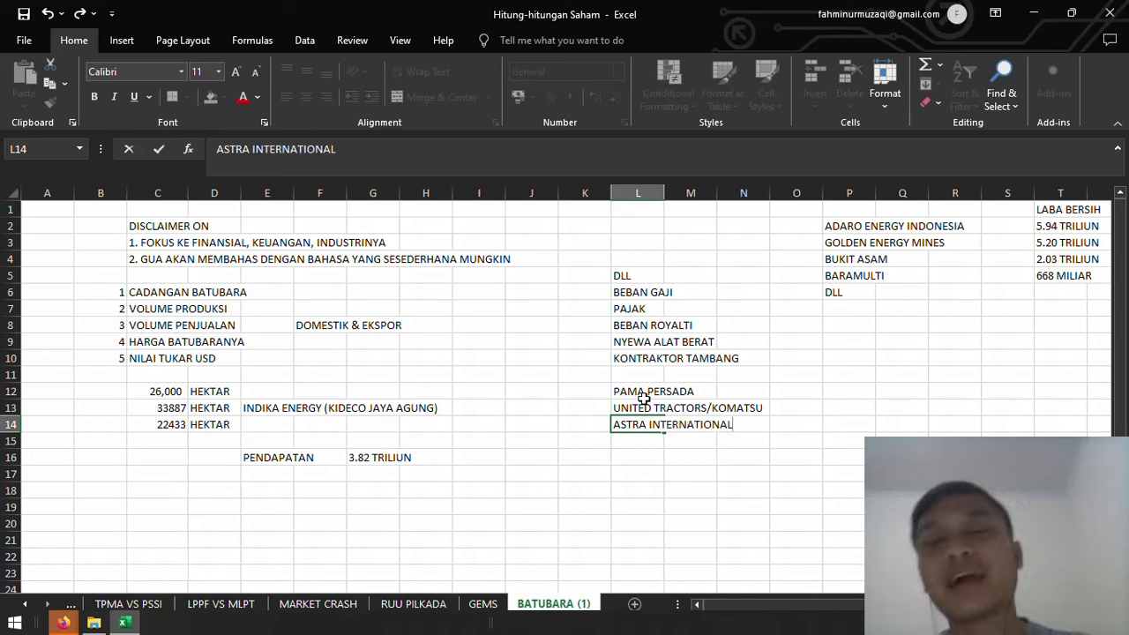
left_click(652, 454)
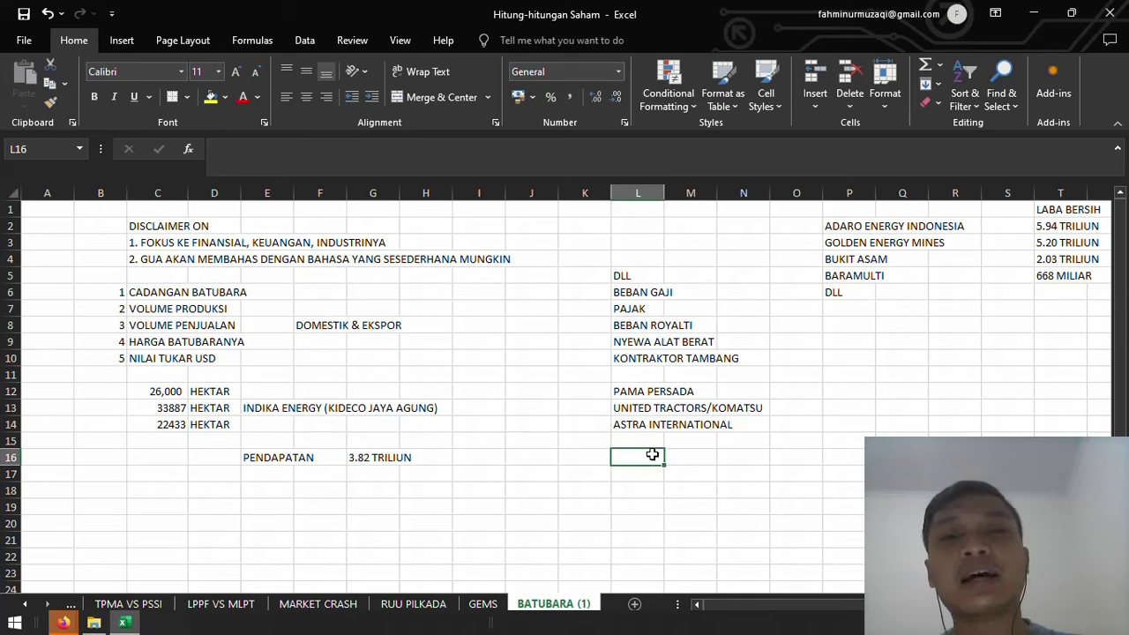
Switch to the Firefox Google results tab and replace the exchange rate query with a search for SAHAM DOID
left_click(63, 623)
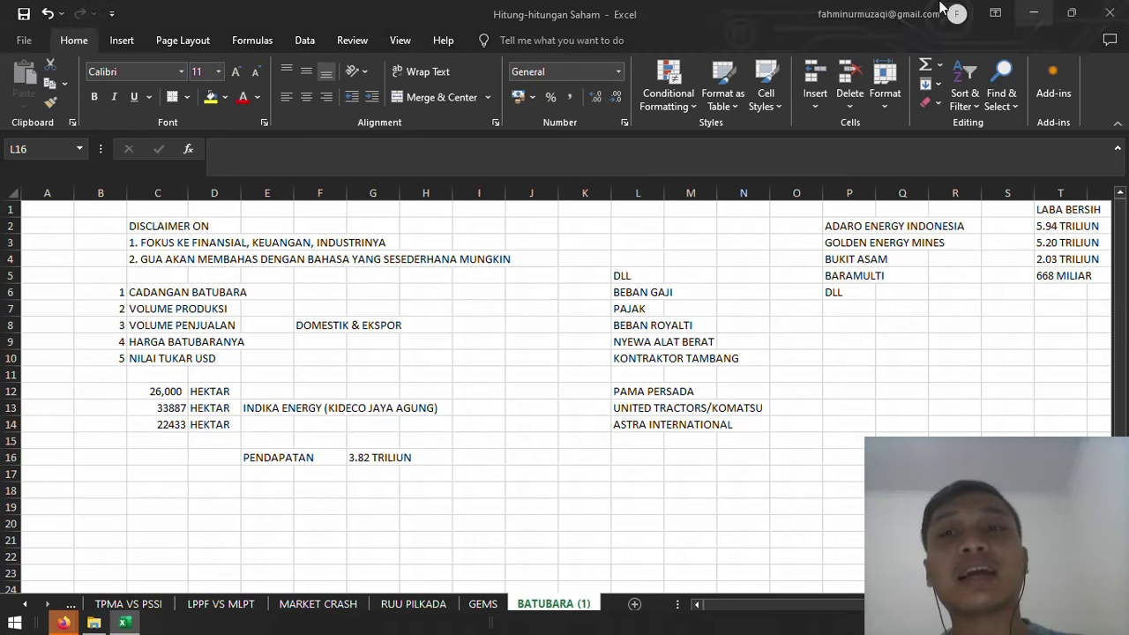
left_click(878, 18)
left_click(274, 124)
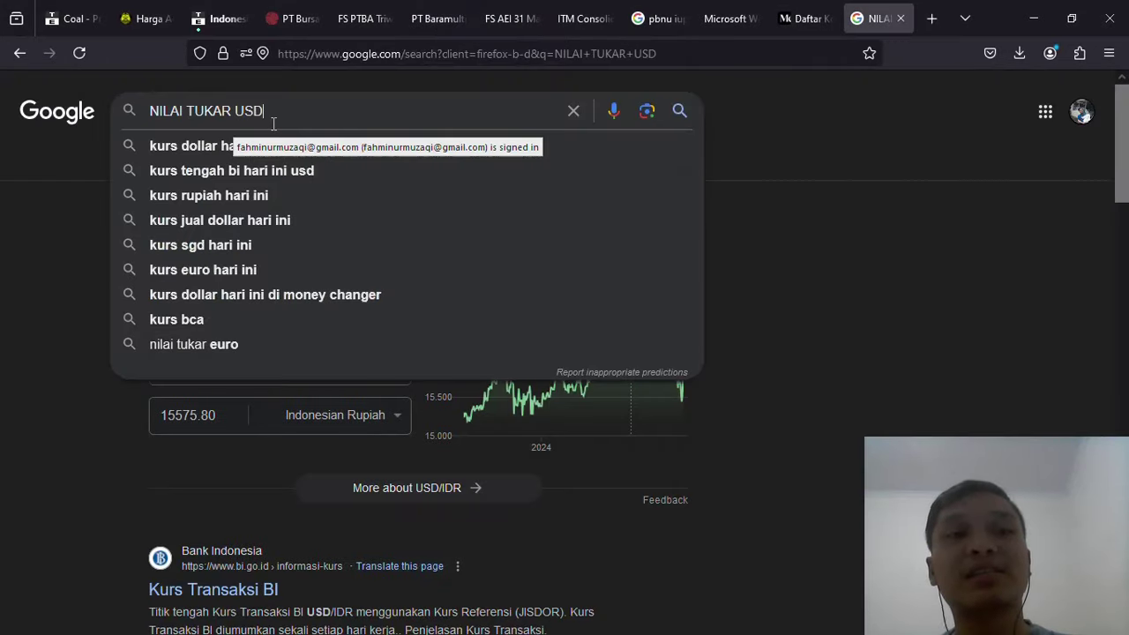
key("BackSpace")
key("BackSpace")
key("BackSpace")
key("BackSpace")
key("BackSpace")
key("BackSpace")
key("BackSpace")
key("BackSpace")
key("BackSpace")
key("BackSpace")
key("BackSpace")
key("BackSpace")
key("BackSpace")
key("BackSpace")
key("BackSpace")
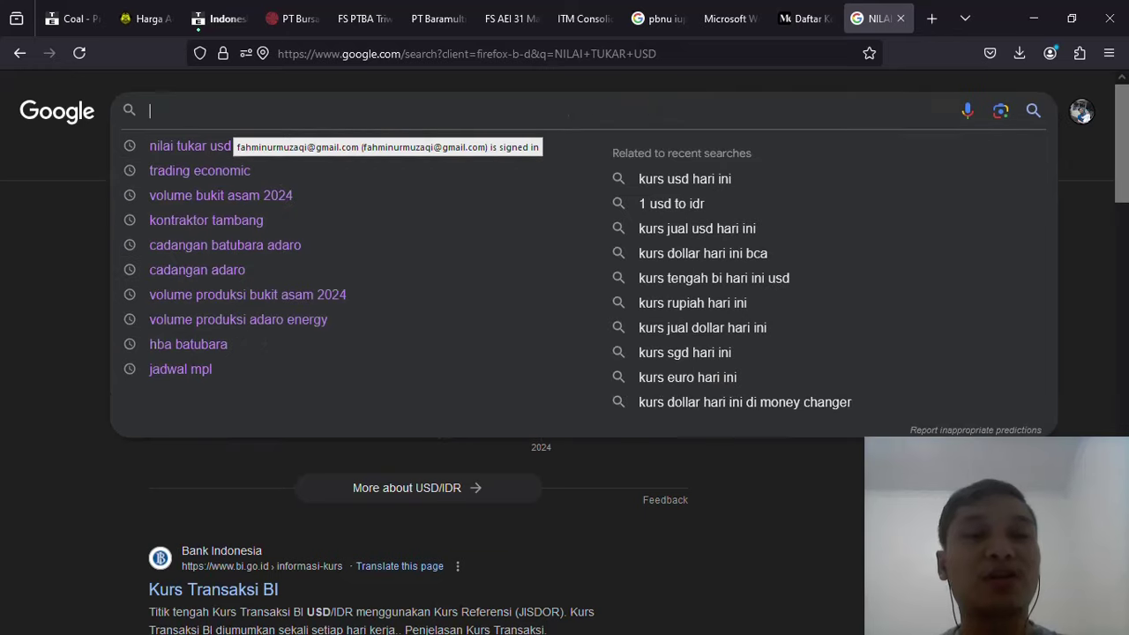
type("SAHAM DOID")
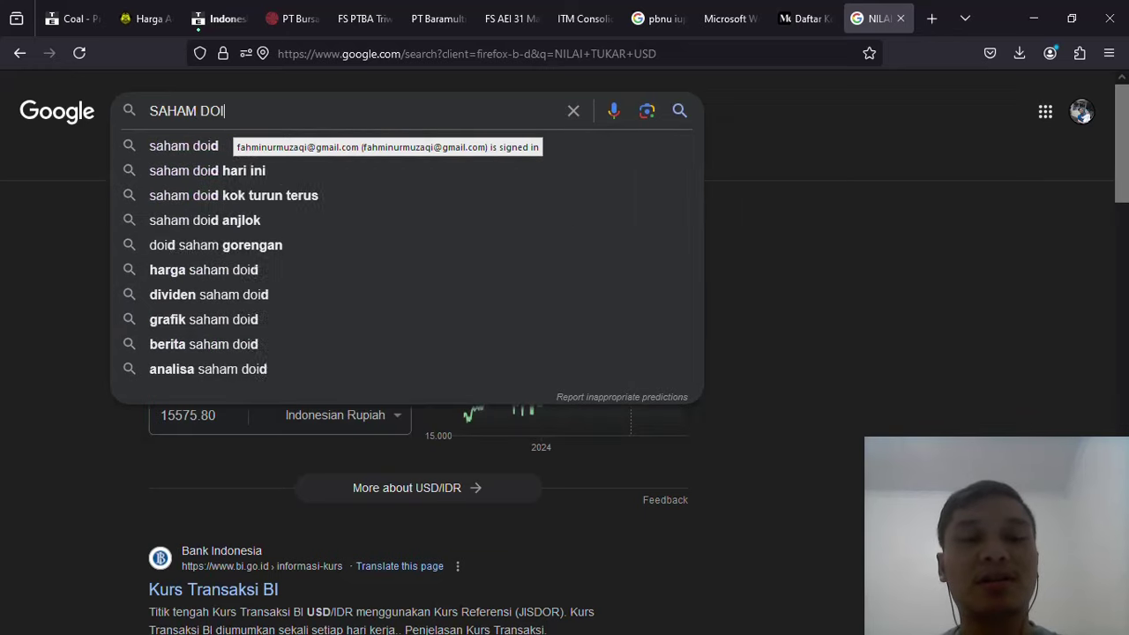
key("Return")
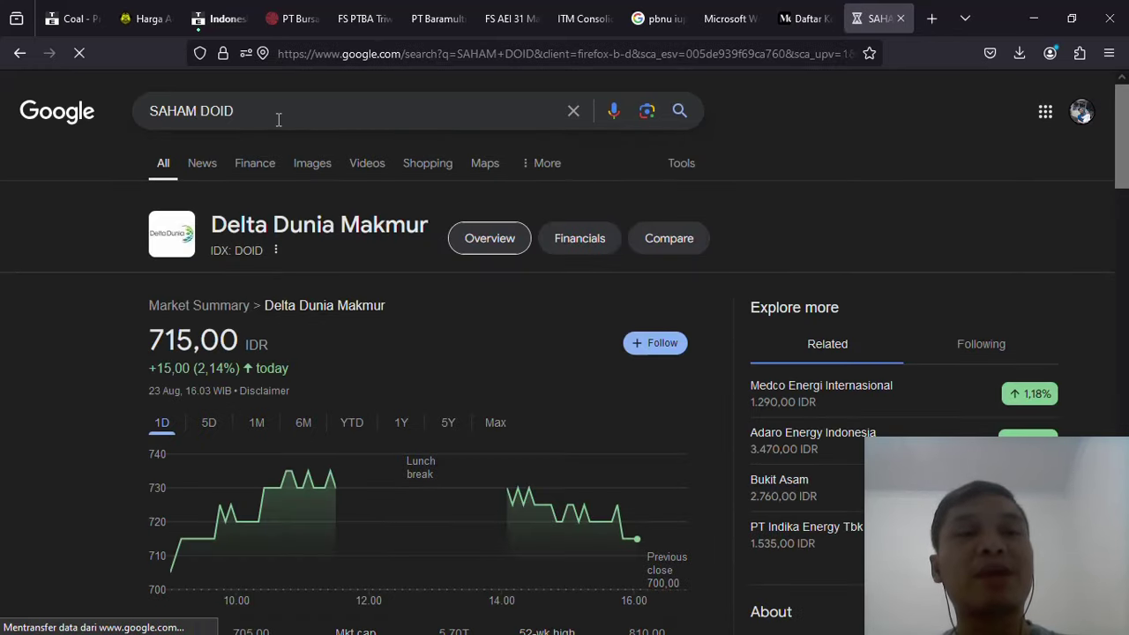
Search Google for SAHAM DEWA, view the stock's result page, and return to the Excel workbook
double_click(278, 119)
type("DEWA")
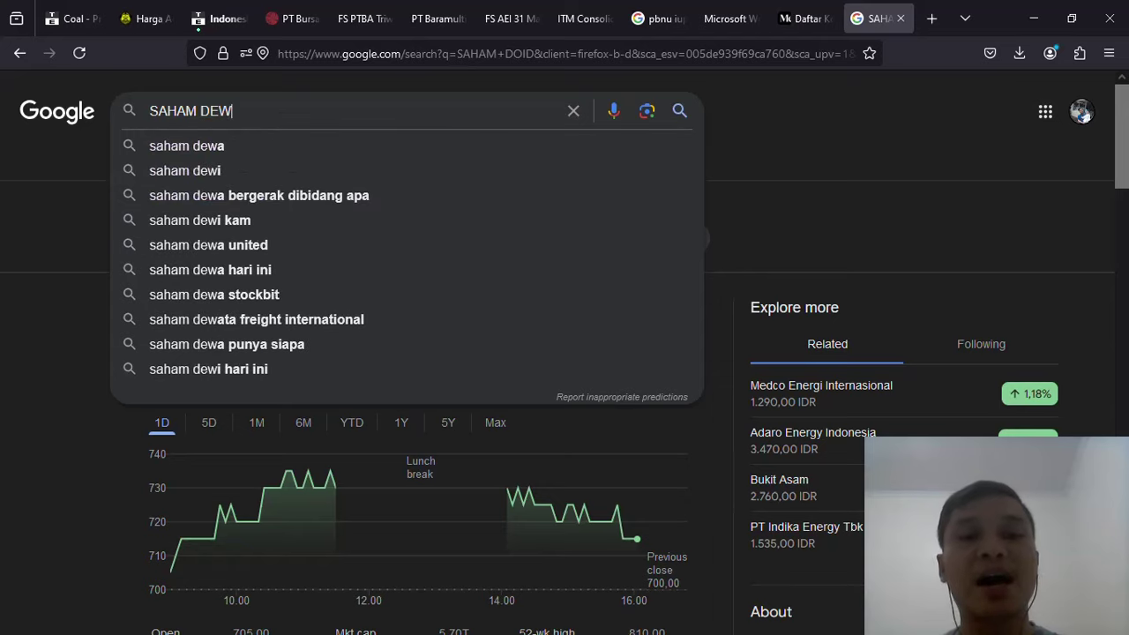
key("Return")
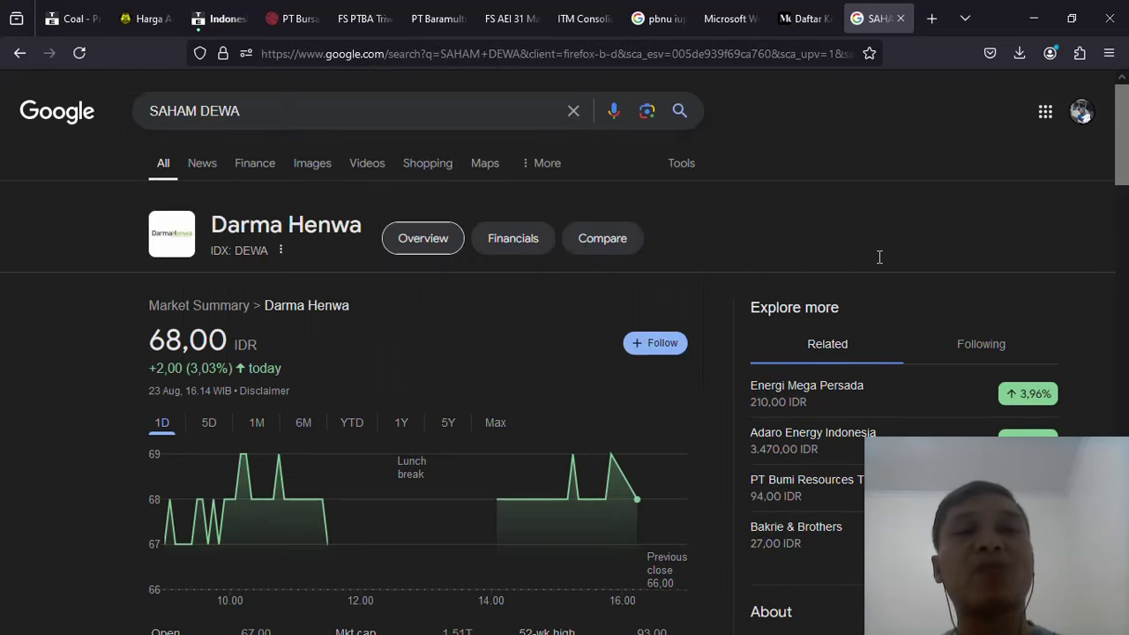
key("alt+Tab")
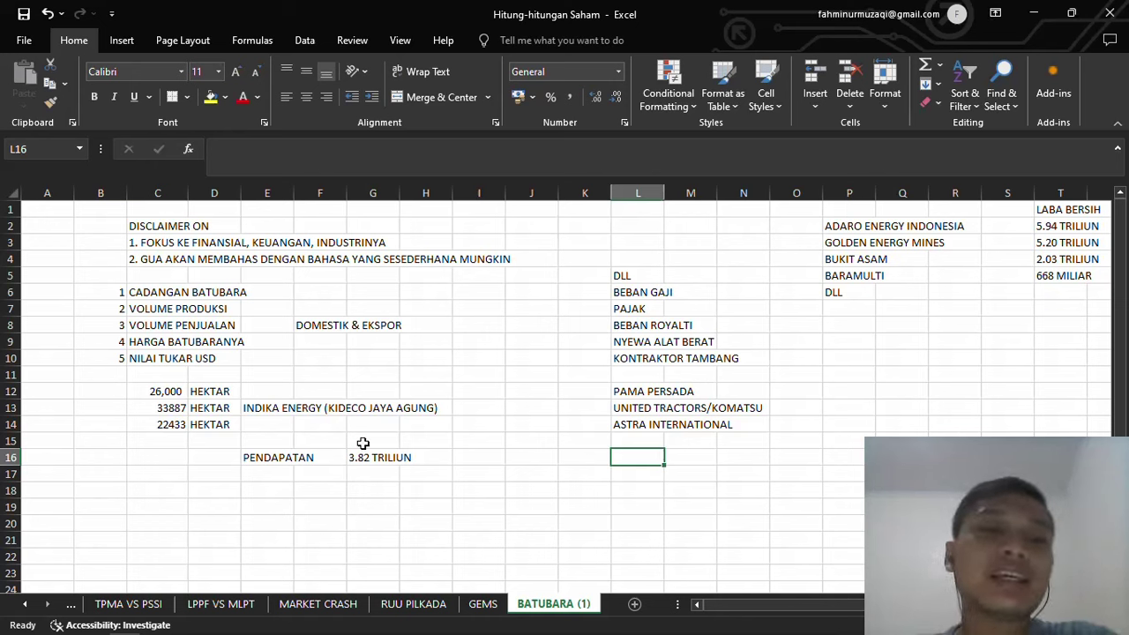
left_click(171, 453)
type("BA")
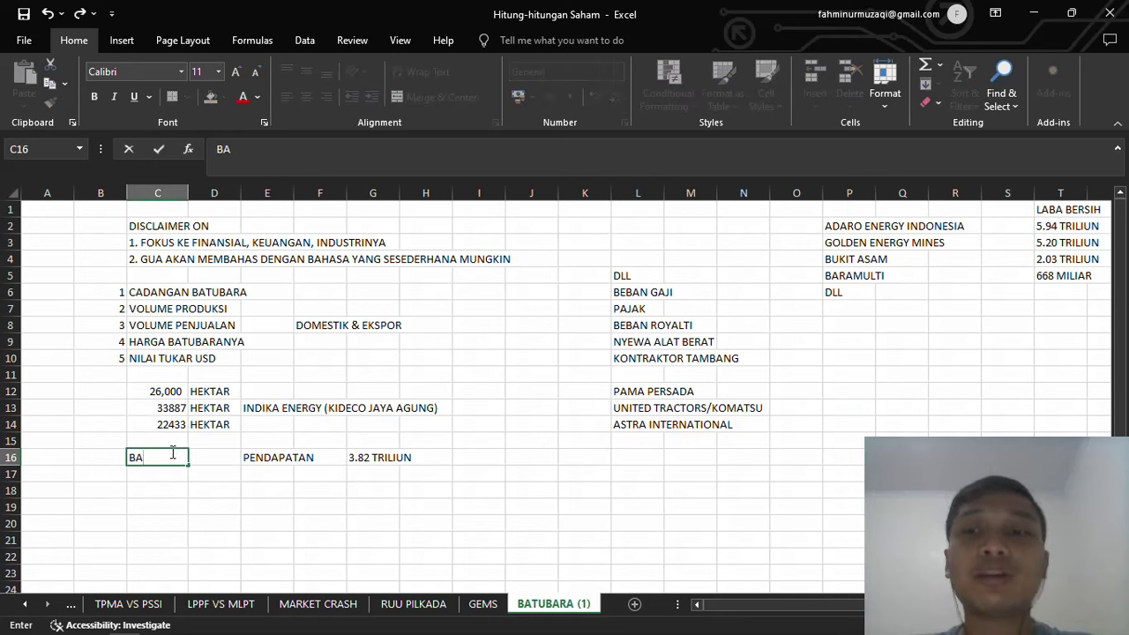
key("BackSpace")
key("BackSpace")
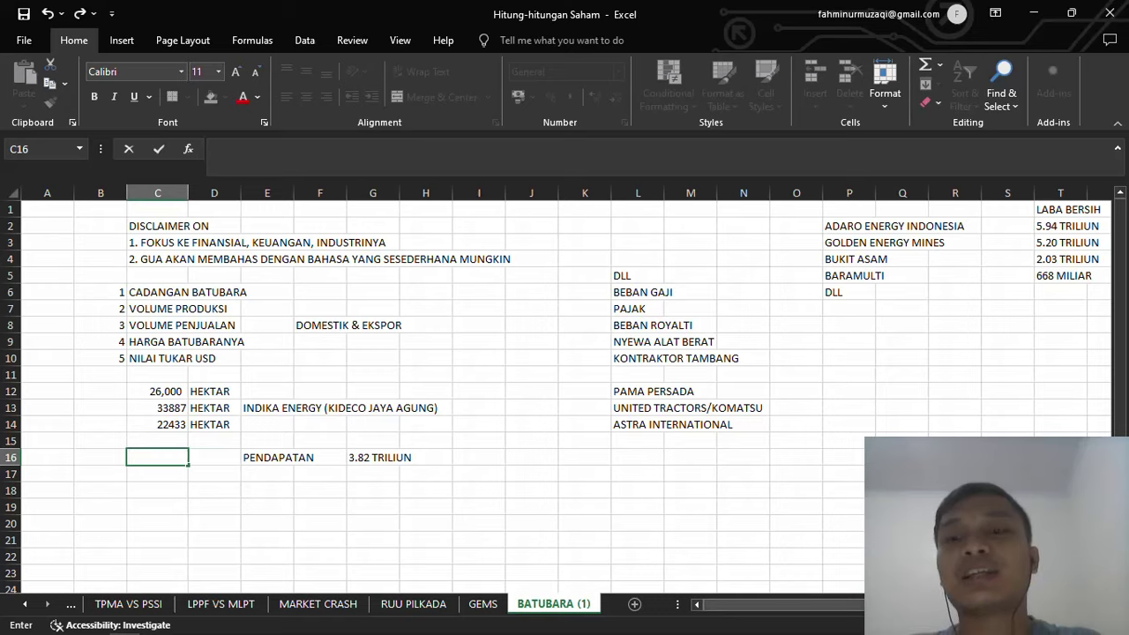
Review the cost items from DLL to KONTRAKTOR TAMBANG in column L and Baramulti's net profit in T5
scroll(776, 604, "right", 3)
scroll(529, 397, "left", 3)
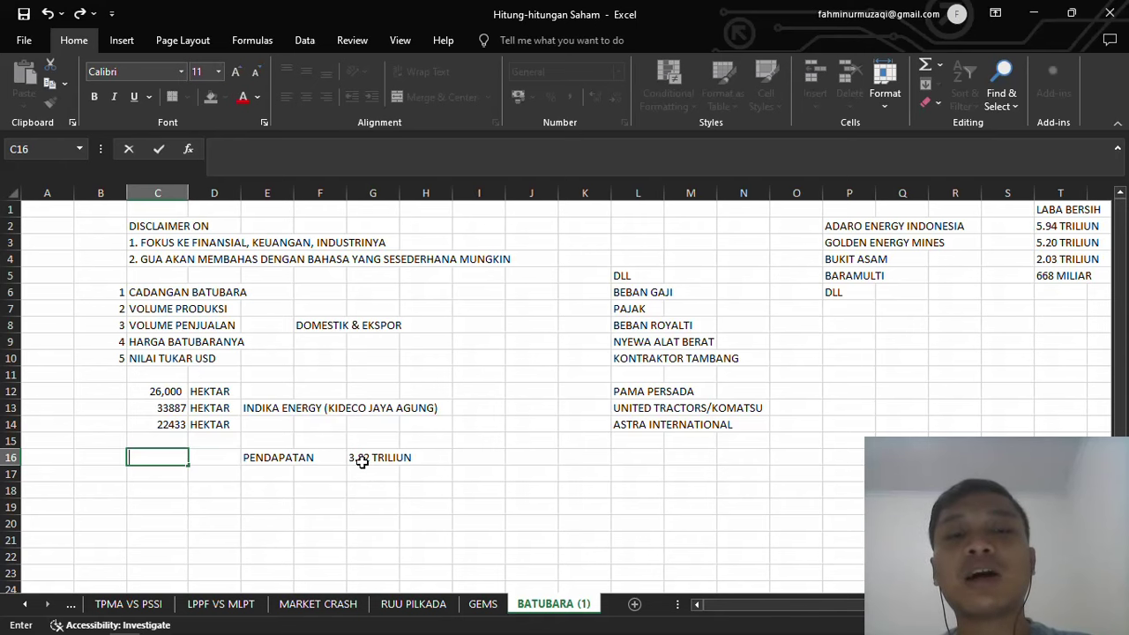
scroll(529, 397, "right", 6)
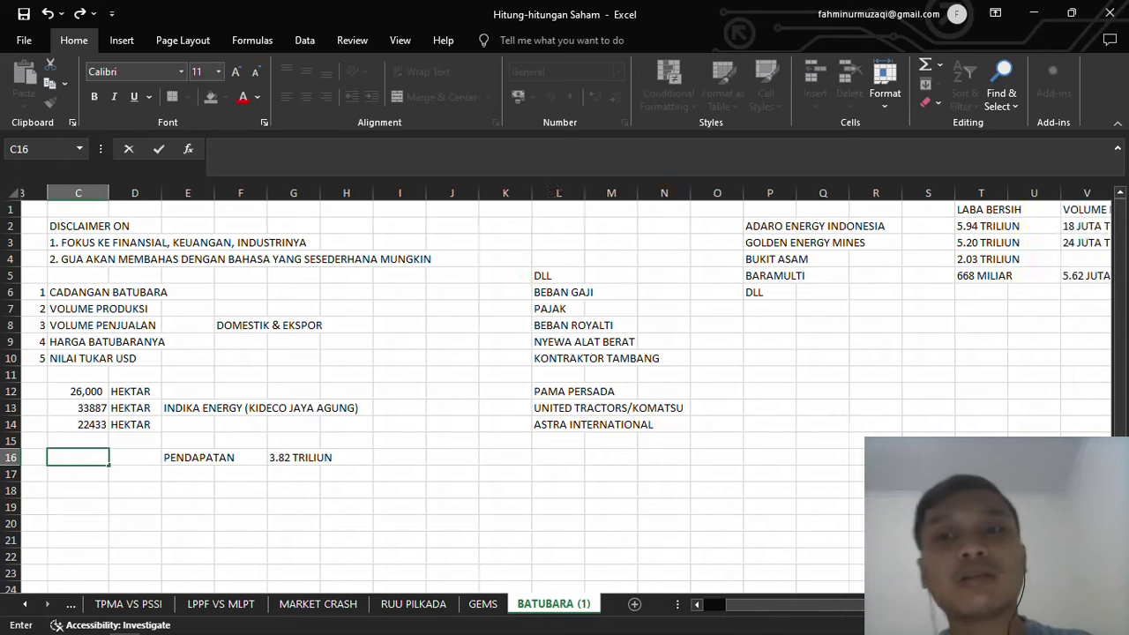
scroll(530, 397, "left", 5)
scroll(564, 397, "right", 1)
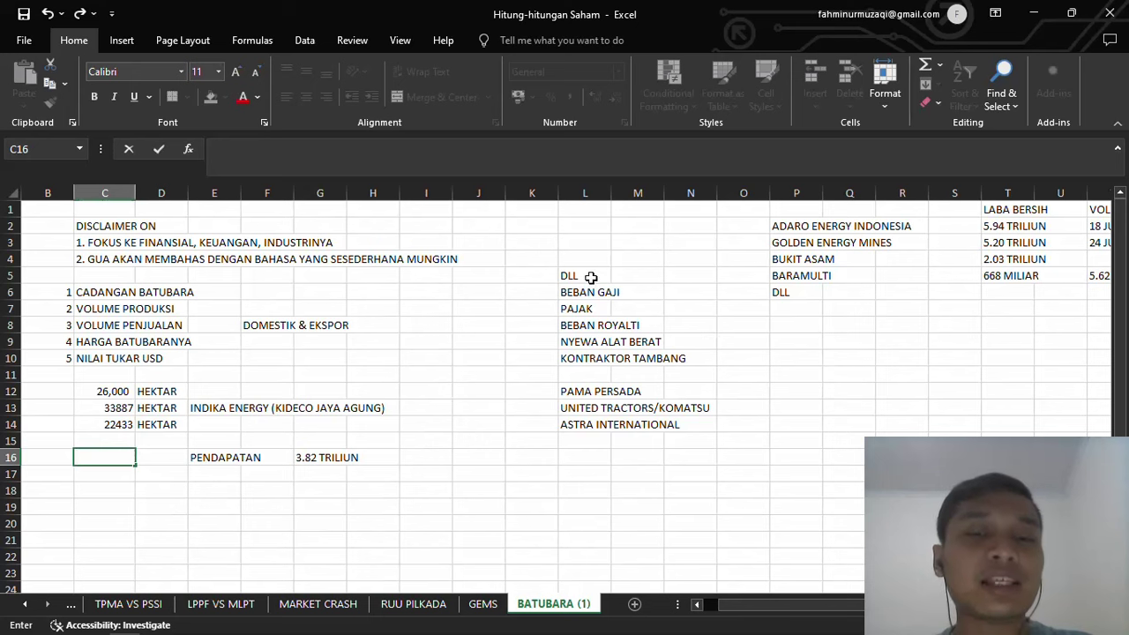
left_click_drag(593, 276, 620, 357)
scroll(618, 357, "right", 3)
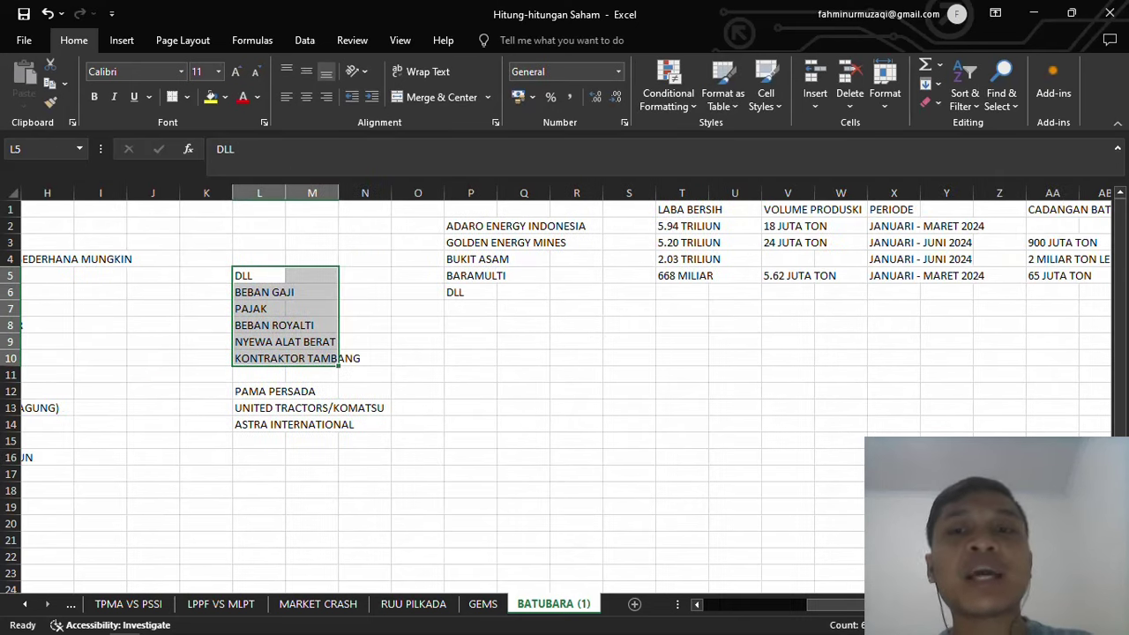
scroll(565, 397, "right", 1)
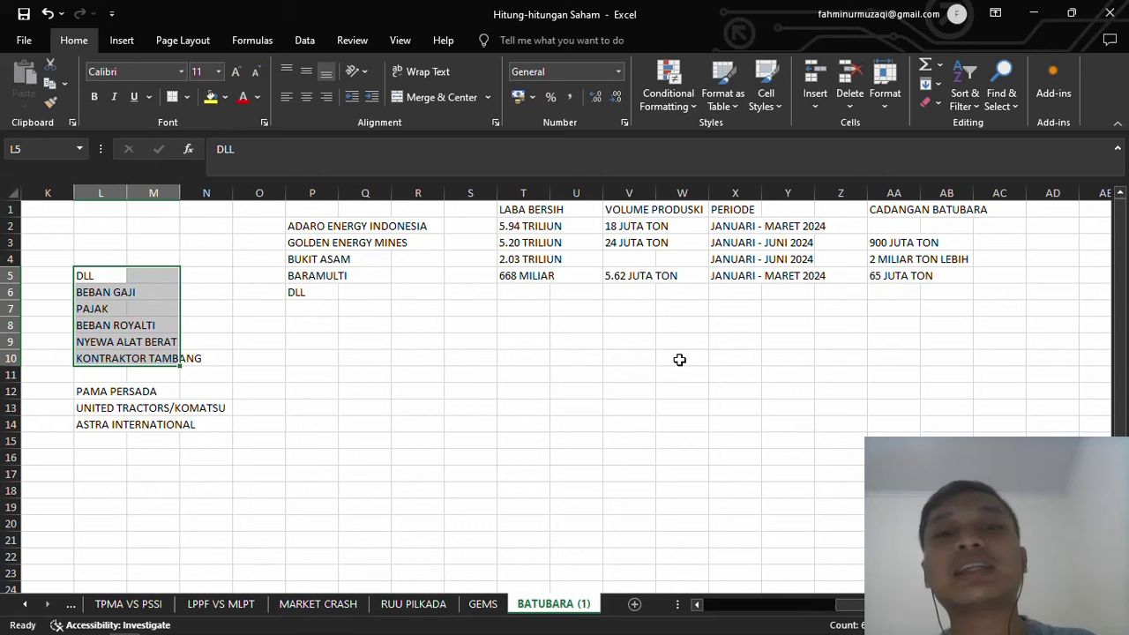
left_click(532, 278)
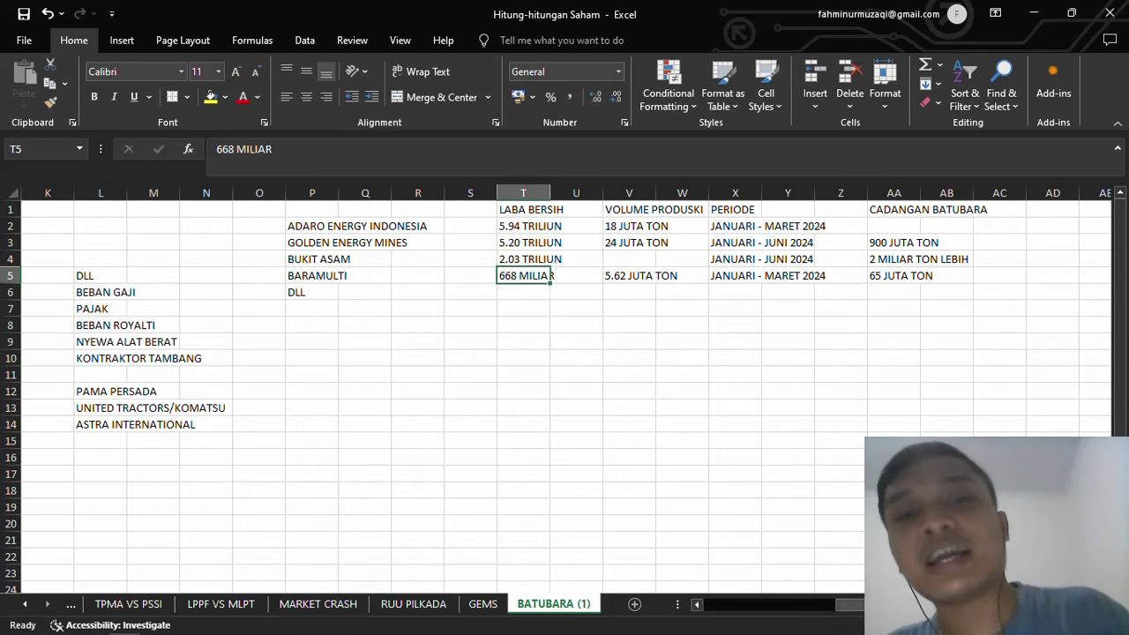
left_click_drag(851, 604, 715, 605)
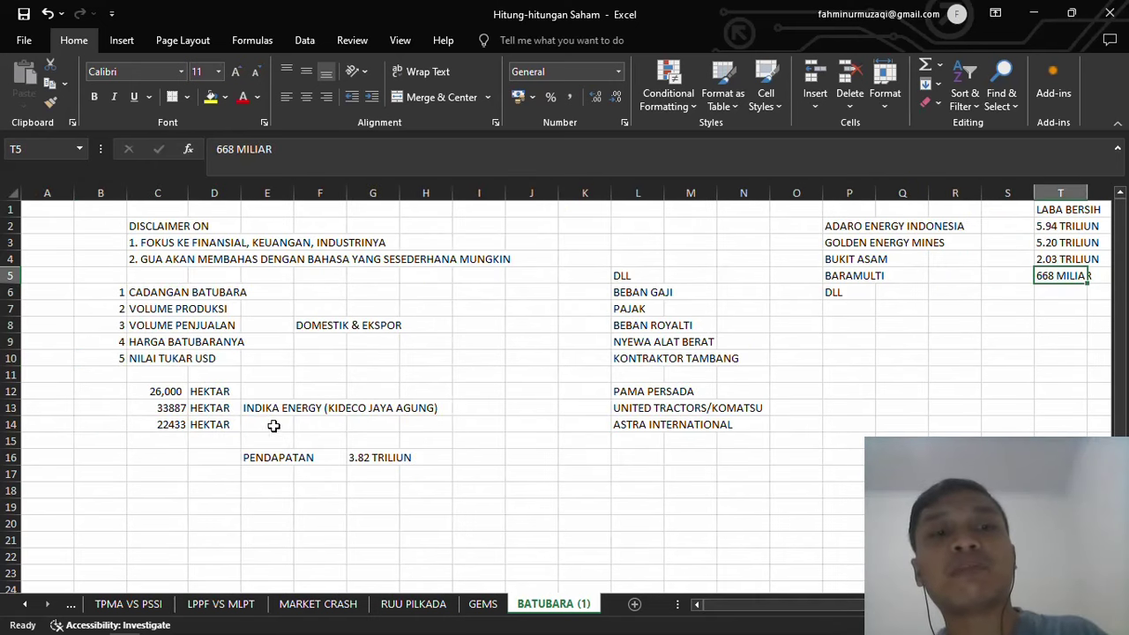
Examine Adaro Energy's net profit in T2, consult FS AEI 31 March 2024.pdf in Firefox, and return to Excel
scroll(565, 397, "right", 3)
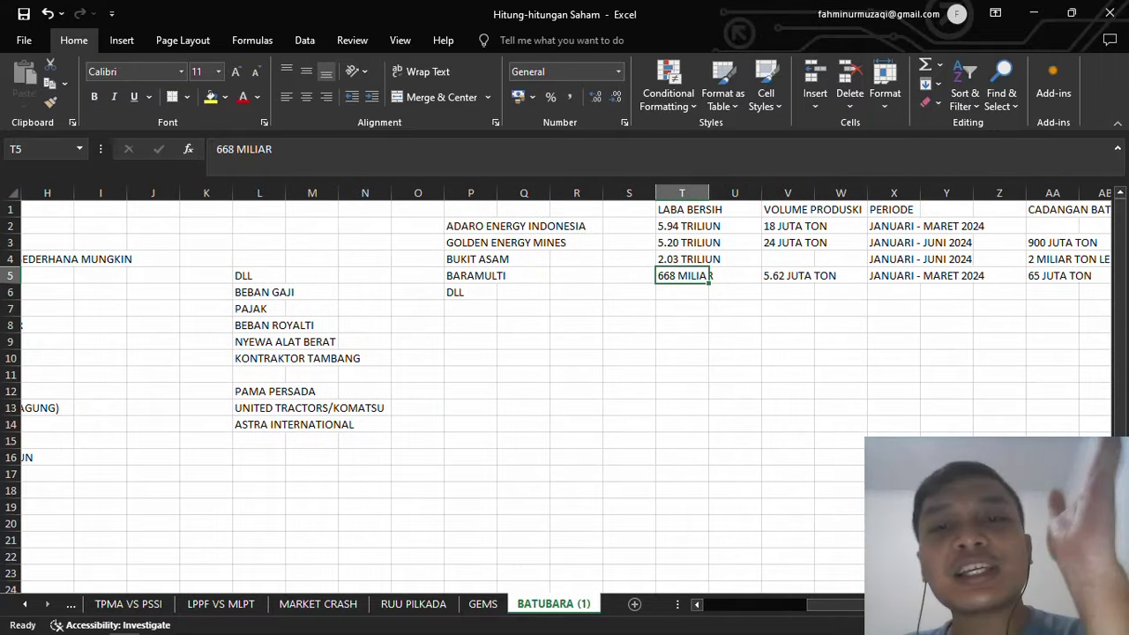
scroll(441, 353, "right", 2)
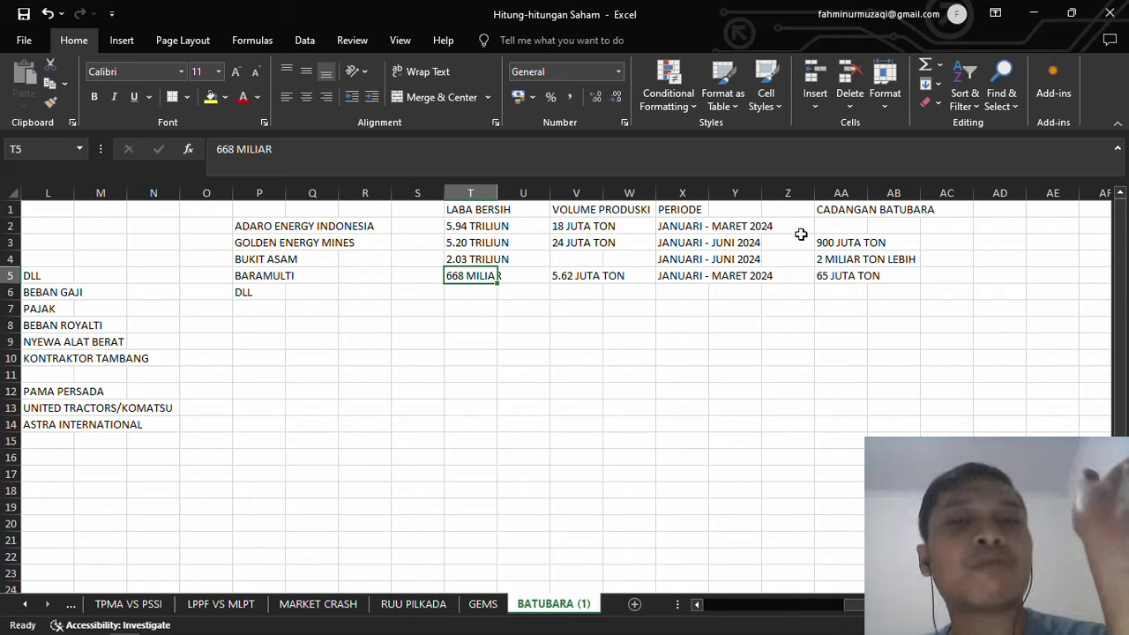
left_click(463, 229)
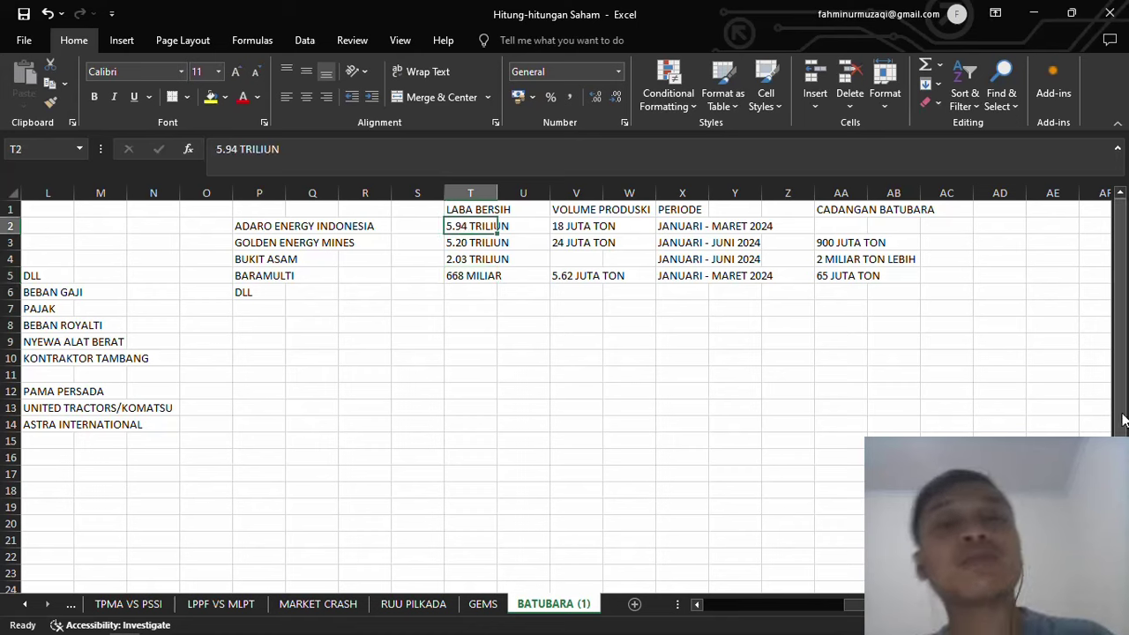
key("alt+Tab")
left_click(519, 16)
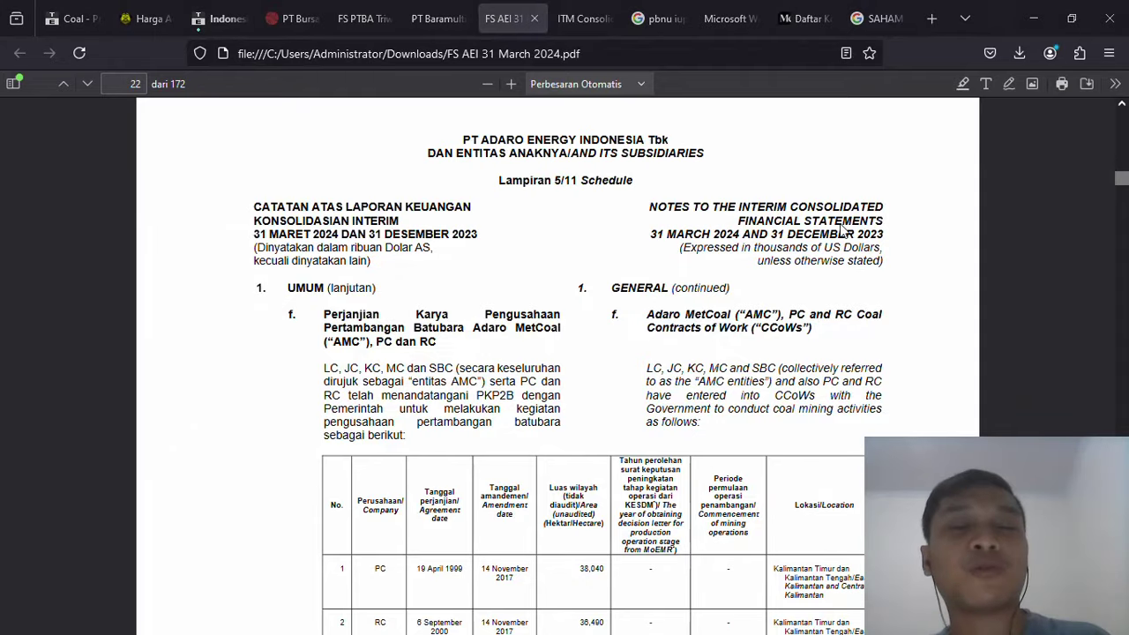
key("alt+Tab")
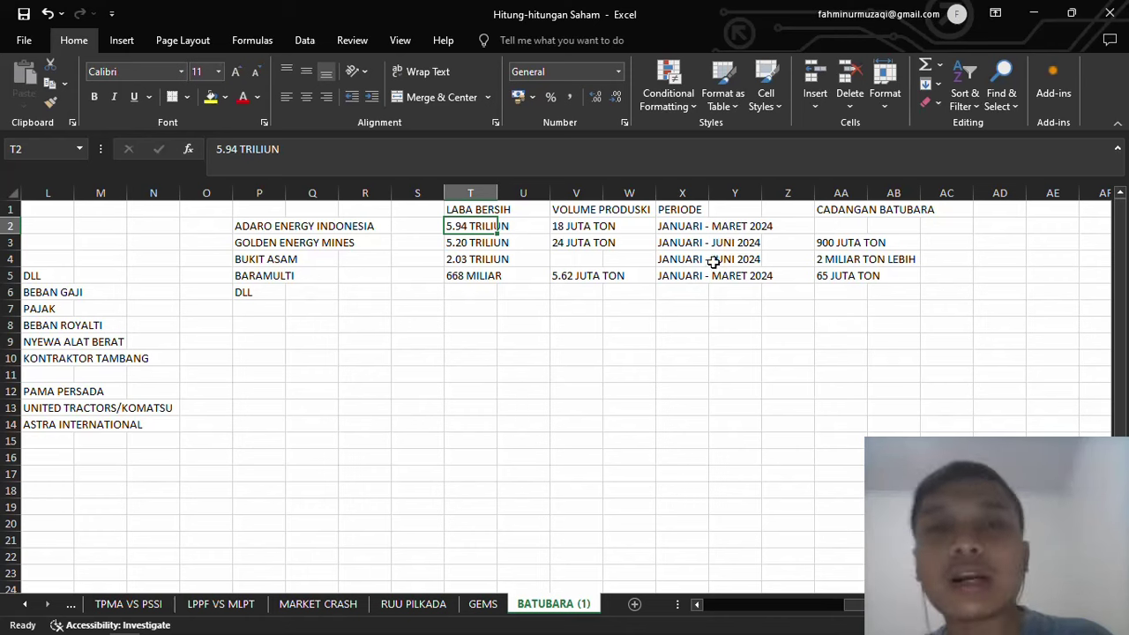
Examine Golden Energy Mines' coal reserves, Bukit Asam's net profit and period, and Baramulti's production volume in the comparison table
left_click(852, 250)
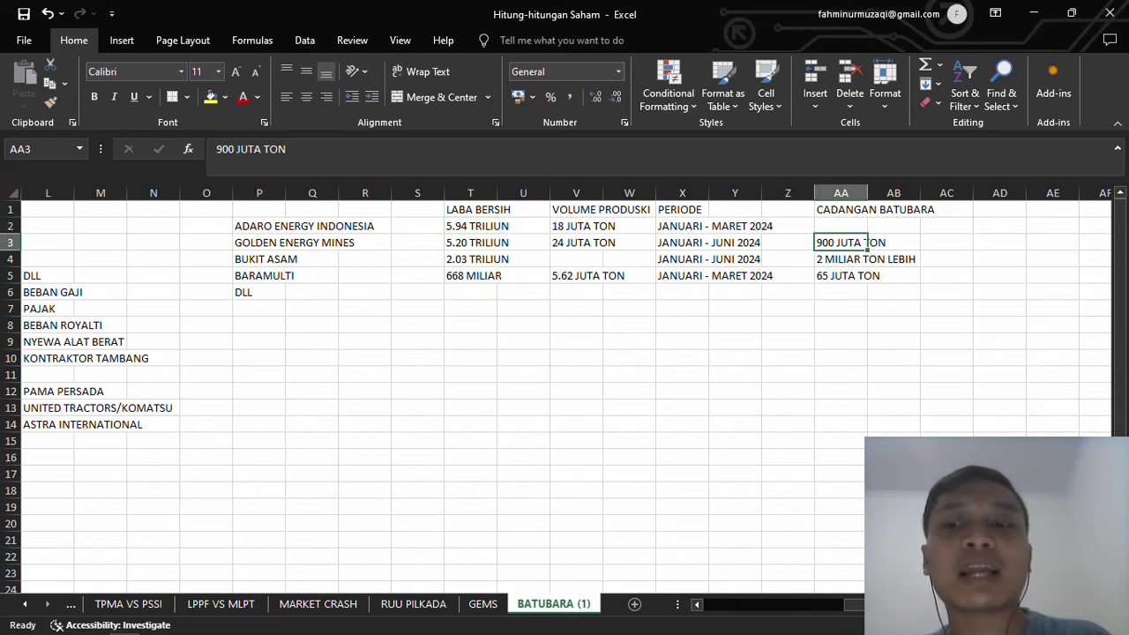
scroll(865, 243, "right", 2)
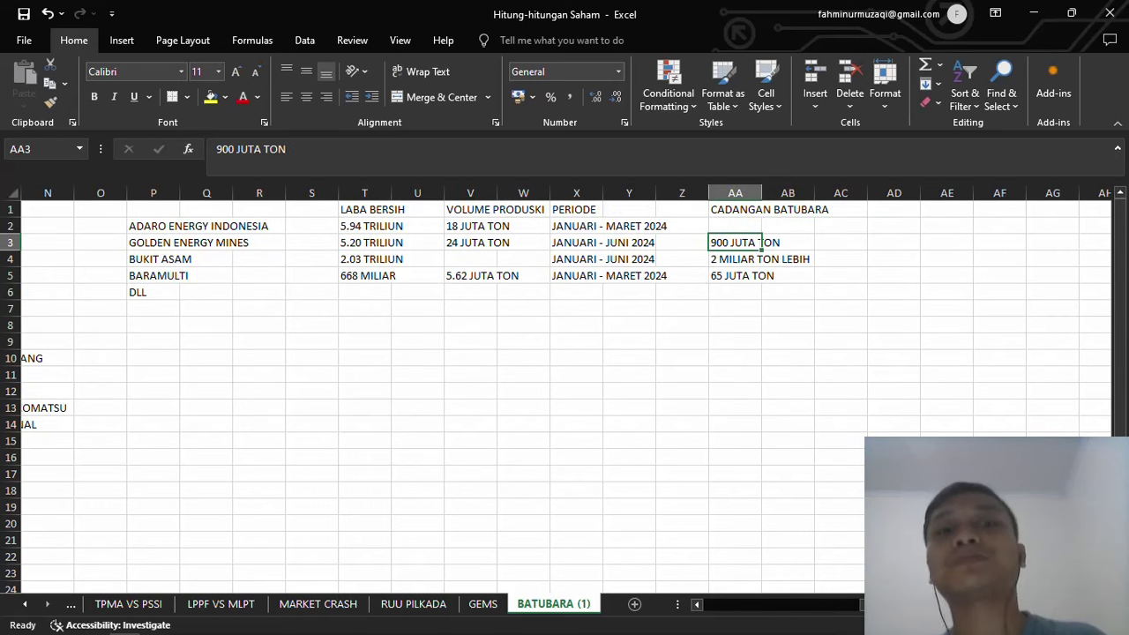
left_click(373, 260)
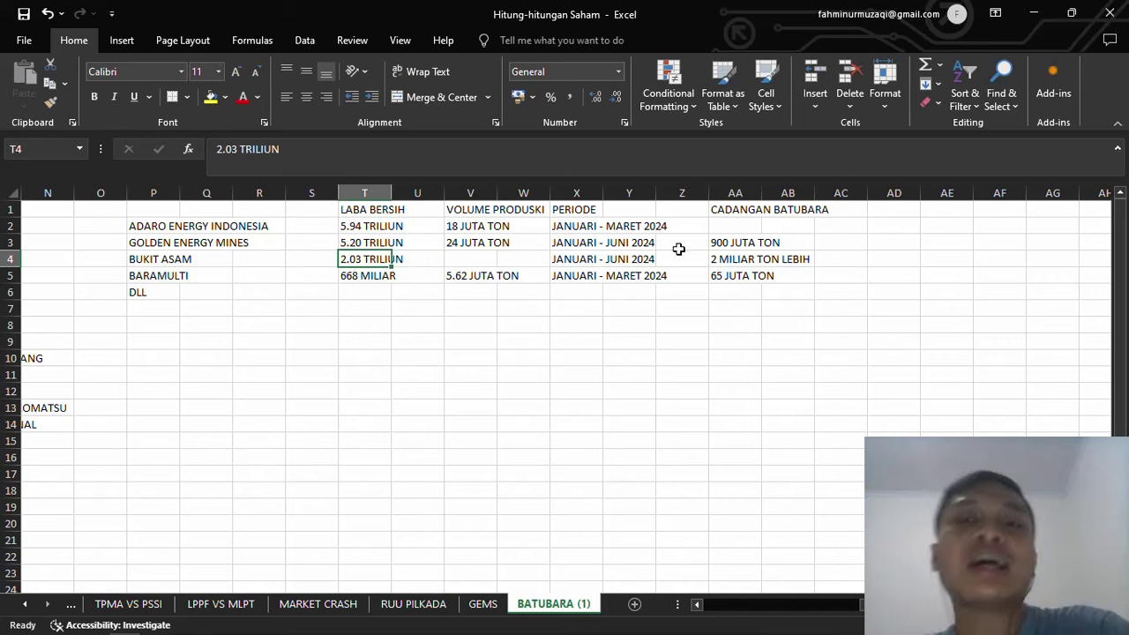
left_click(586, 257)
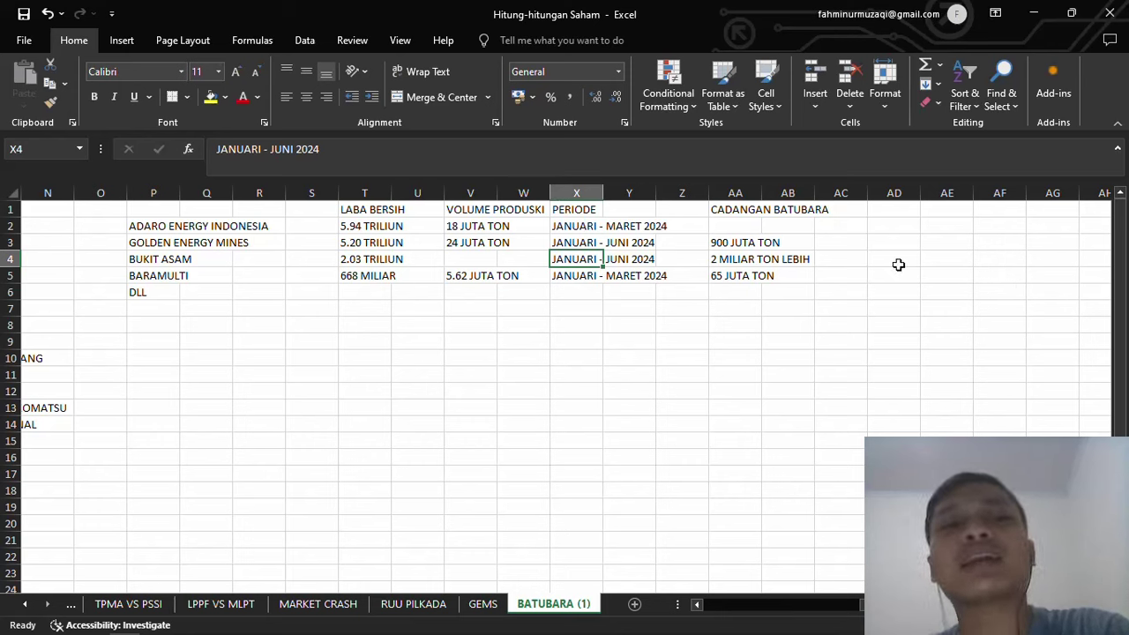
left_click(168, 275)
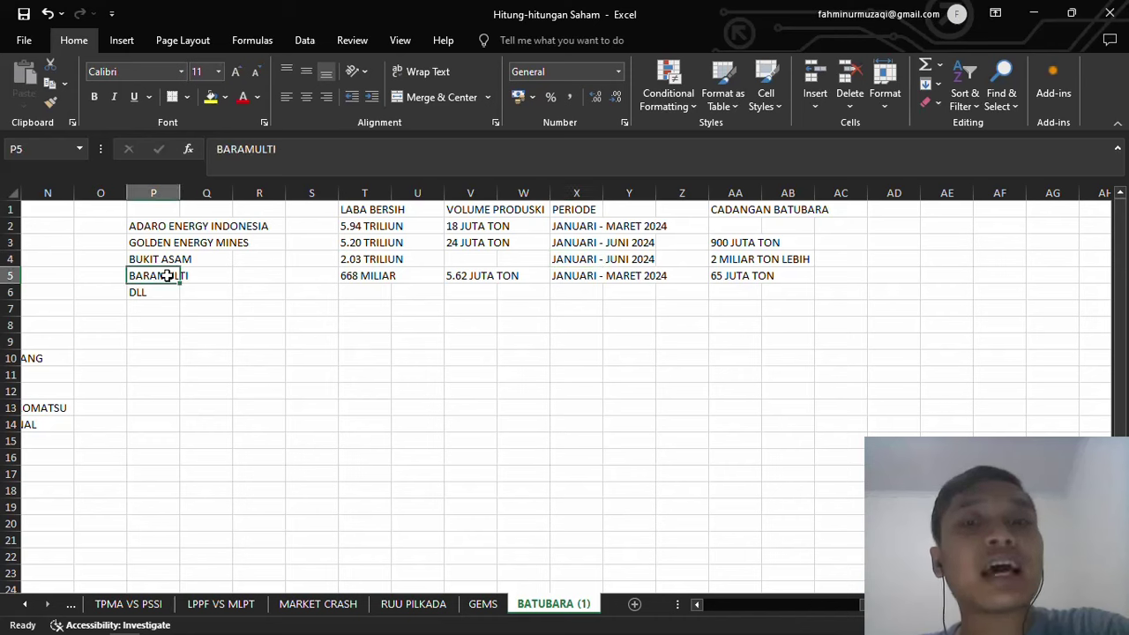
left_click(465, 273)
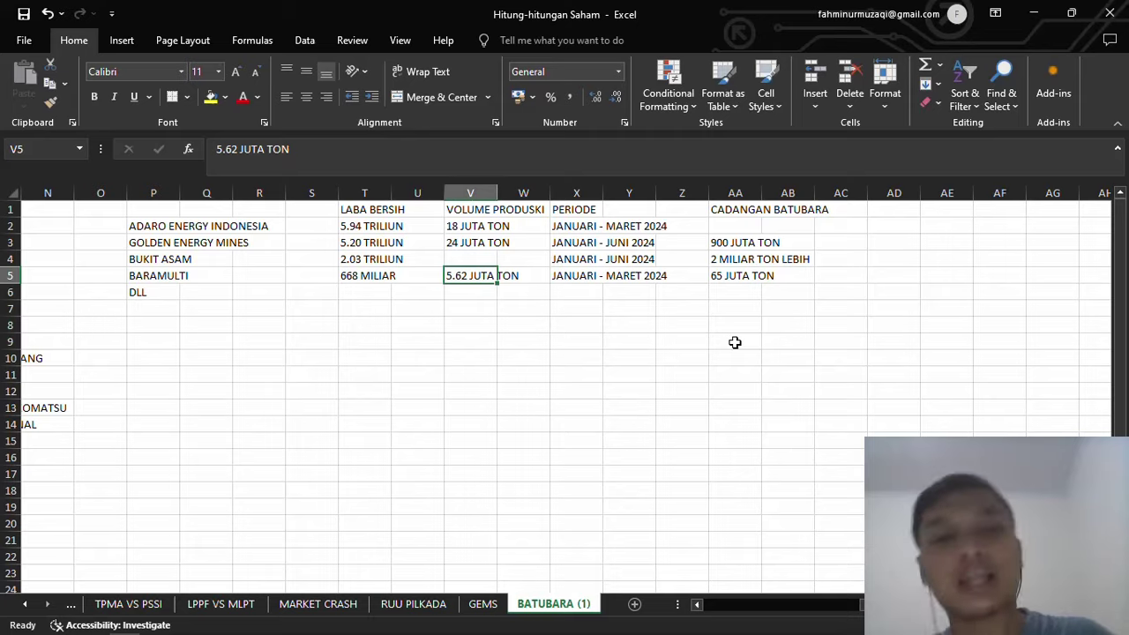
Switch to Firefox and examine the reserves and production table in Baramulti's BSSR LK interim 31 Mar 2024-1.pdf
key("alt+Tab")
left_click(445, 18)
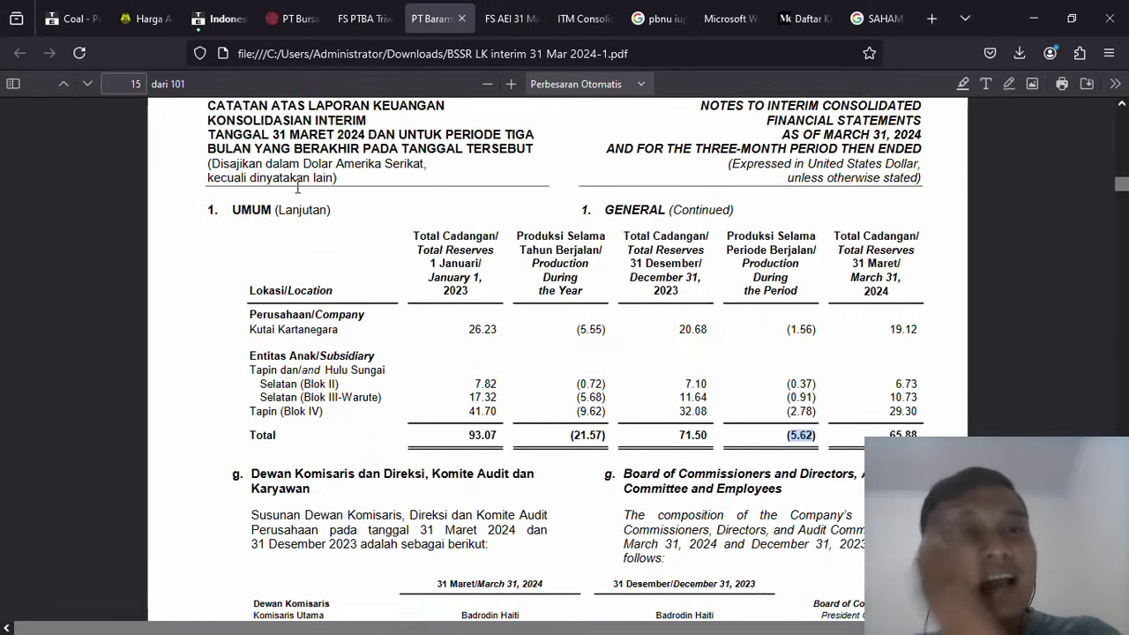
scroll(250, 212, "up", 3)
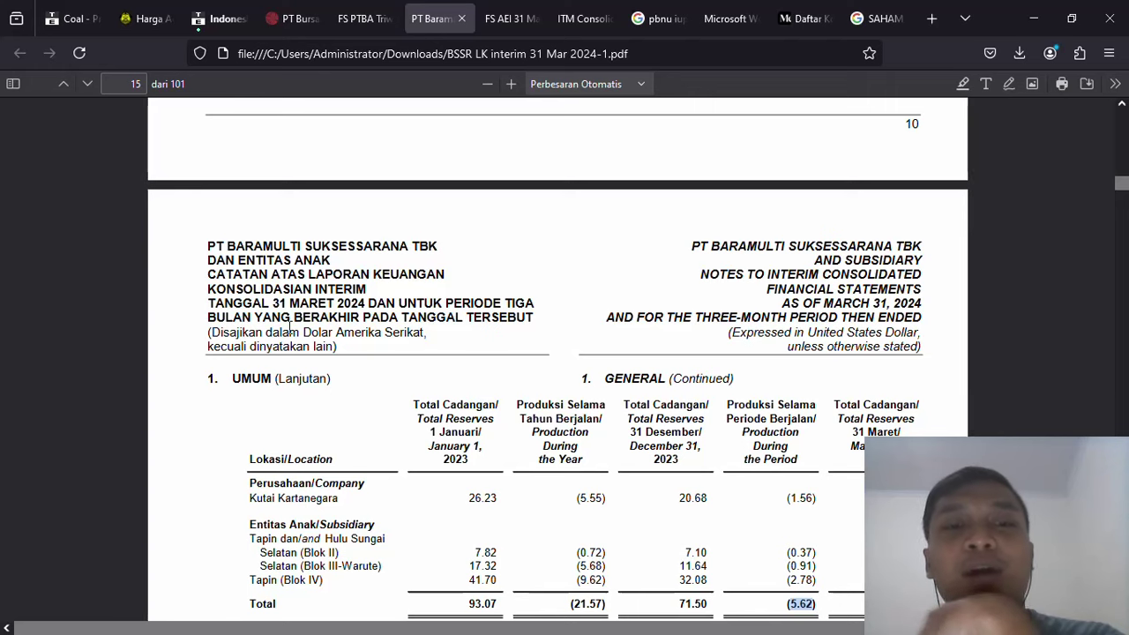
scroll(490, 369, "down", 6)
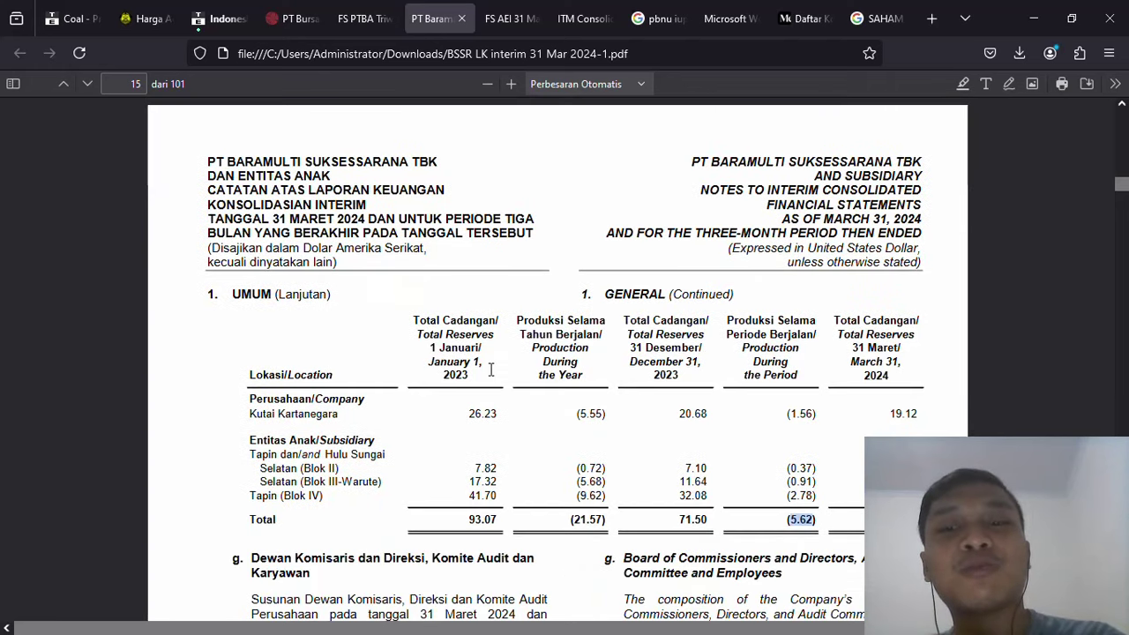
scroll(482, 346, "up", 1)
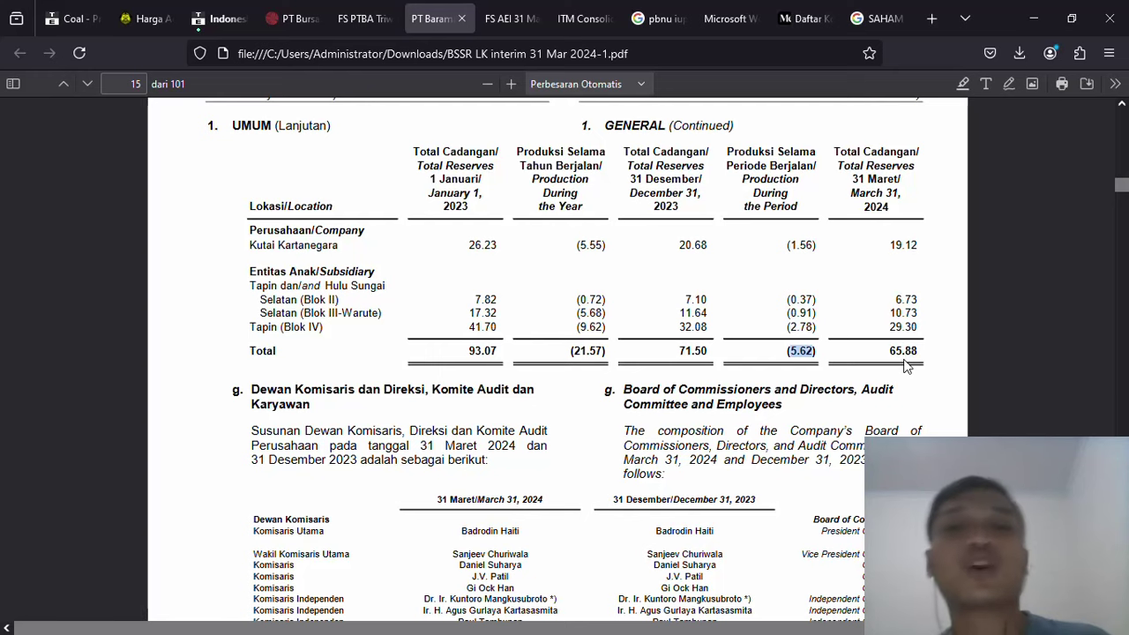
Return to the Excel workbook and select cell H8 beside DOMESTIK & EKSPOR in the revenue outline
key("alt+Tab")
key("super")
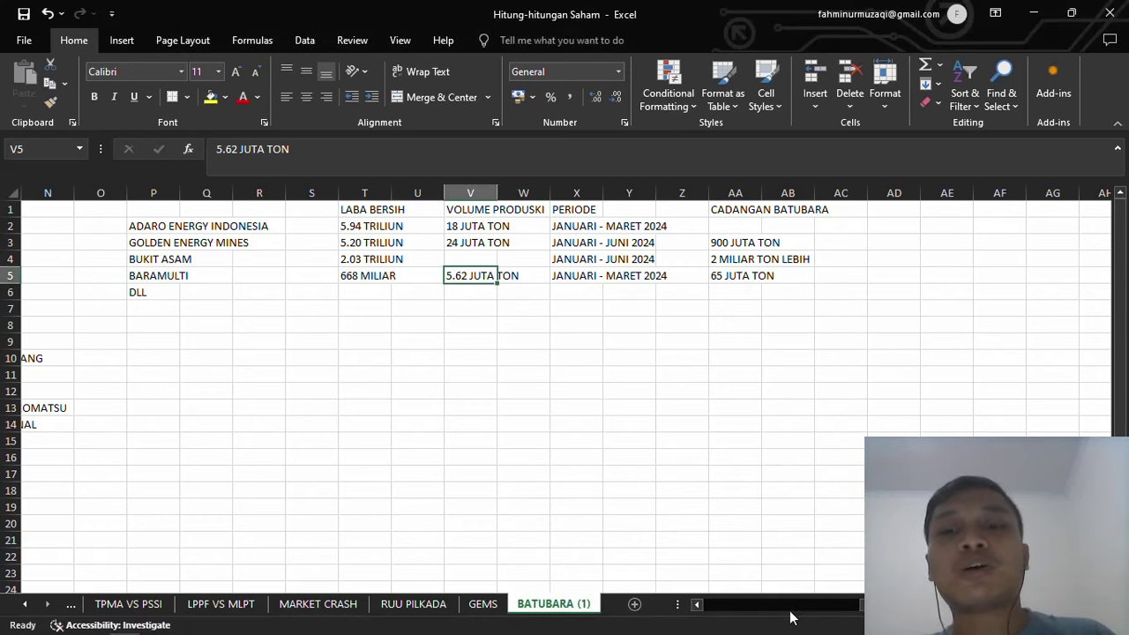
scroll(564, 397, "left", 5)
key("alt+Tab")
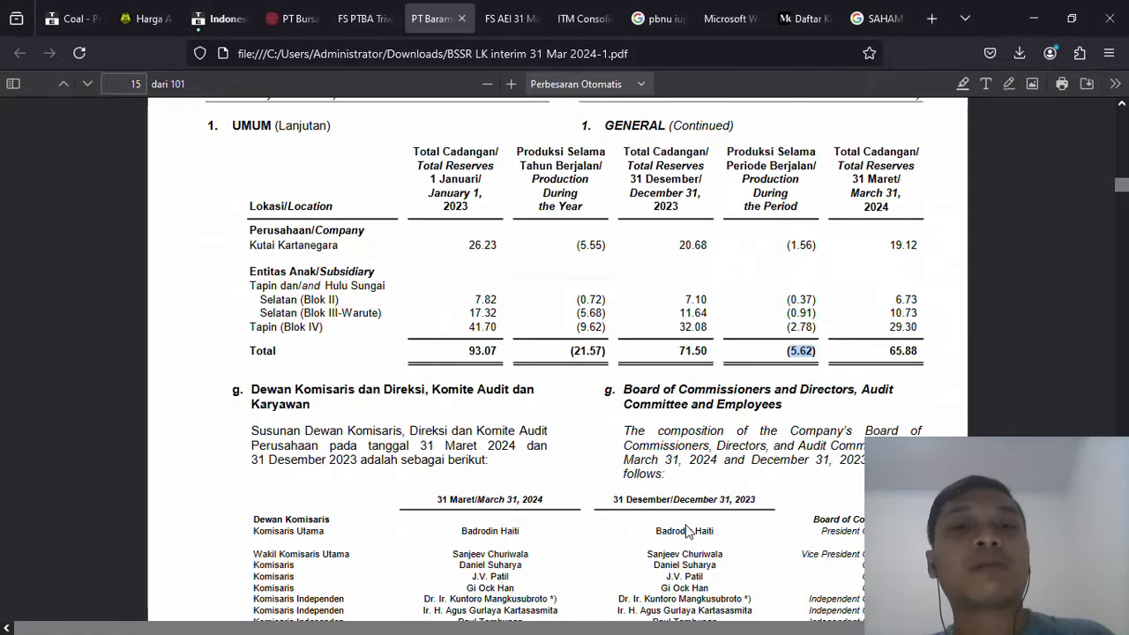
key("alt+Tab")
left_click(446, 328)
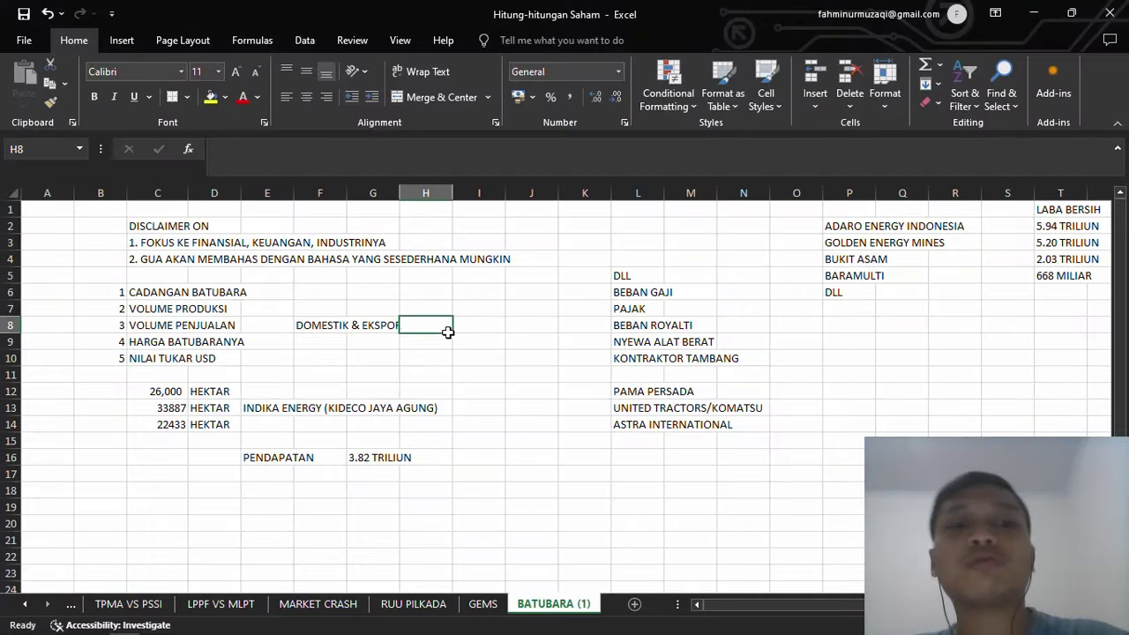
Examine the coal reserves, sales volume and coal price entries in the revenue outline
left_click(153, 292)
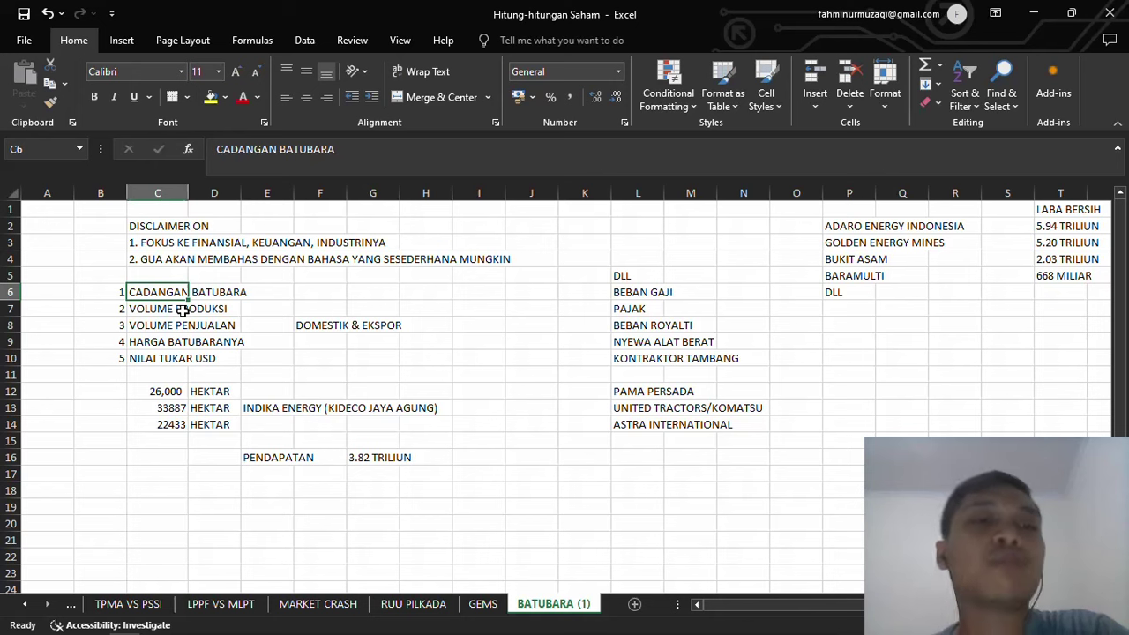
left_click(139, 326)
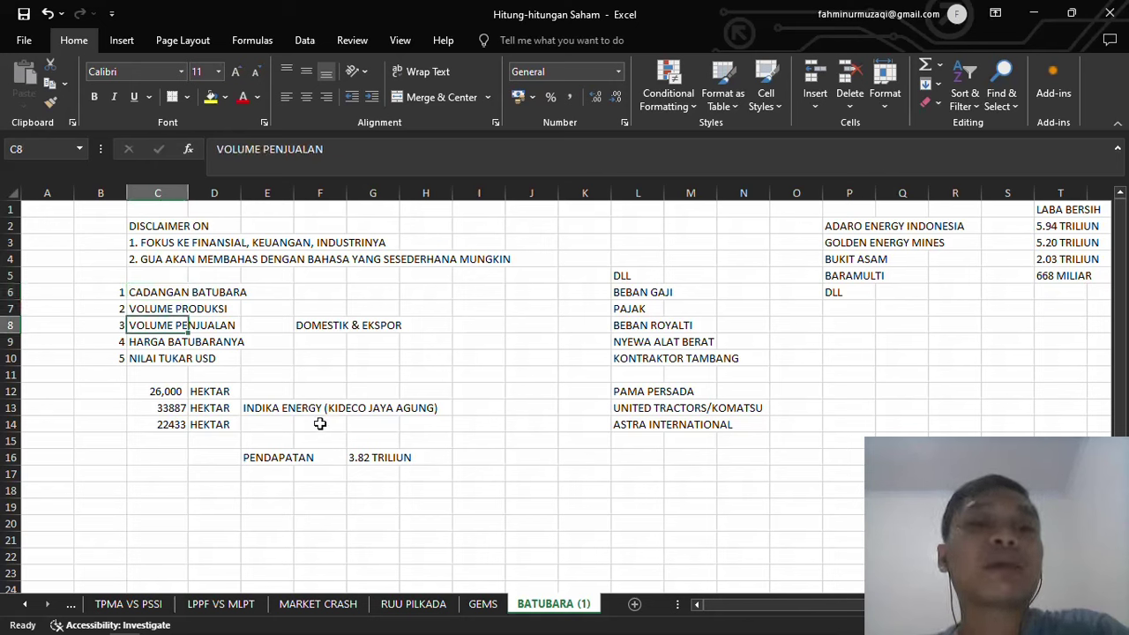
left_click(156, 344)
Switch to Firefox and extend the PBNU permit news search to "pbnu iup LIPUTAN 6"
key("alt+Tab")
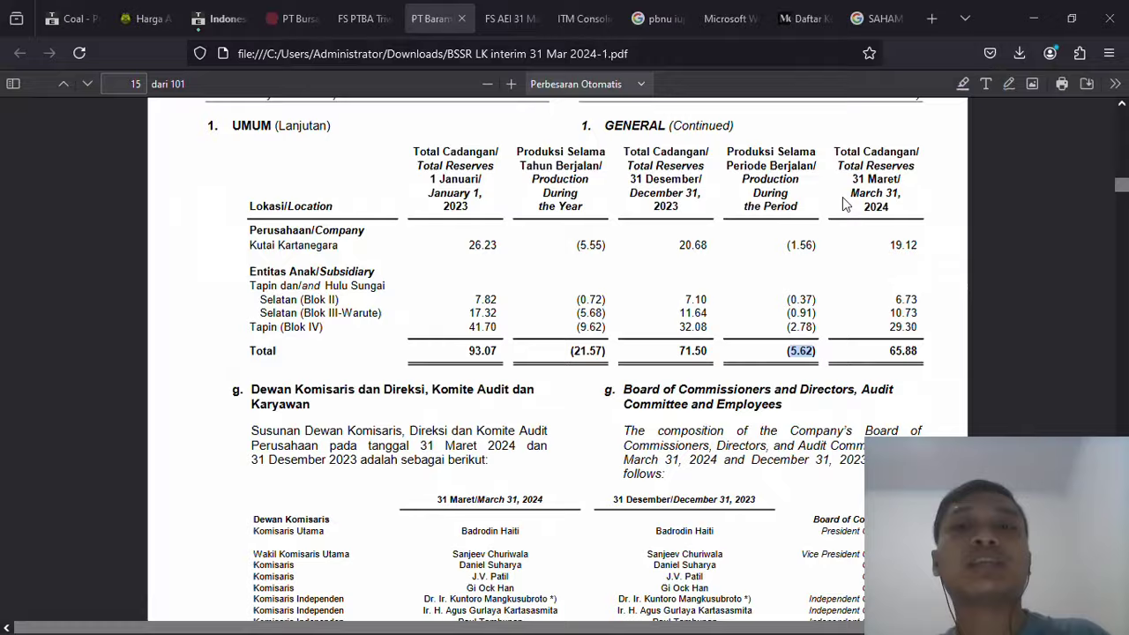
left_click(658, 17)
scroll(383, 257, "down", 3)
scroll(384, 256, "up", 10)
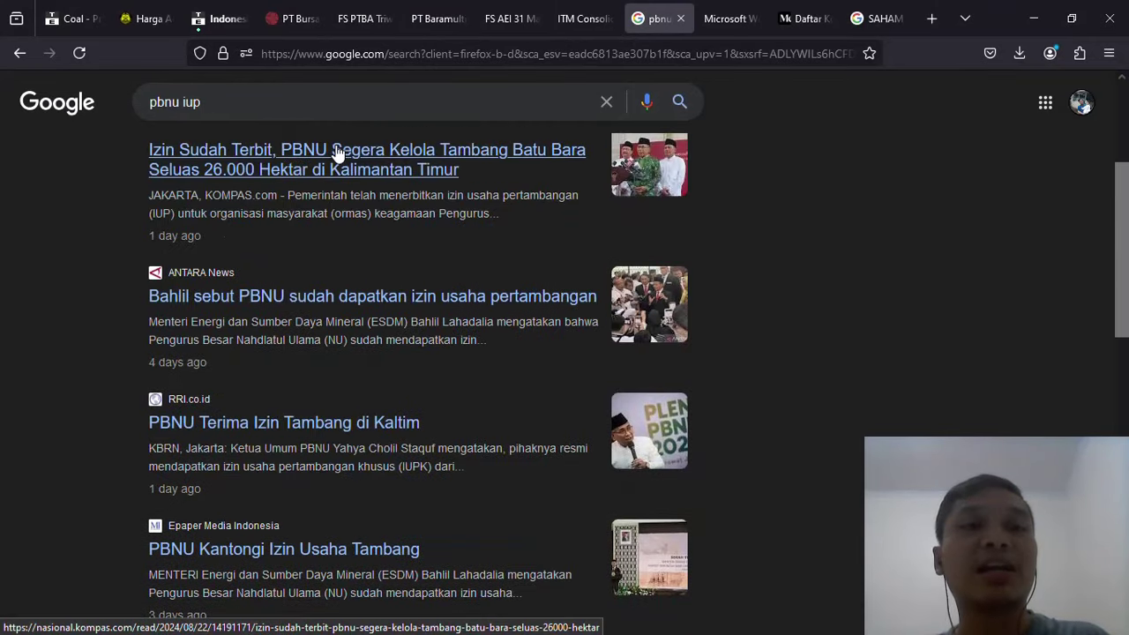
left_click(346, 105)
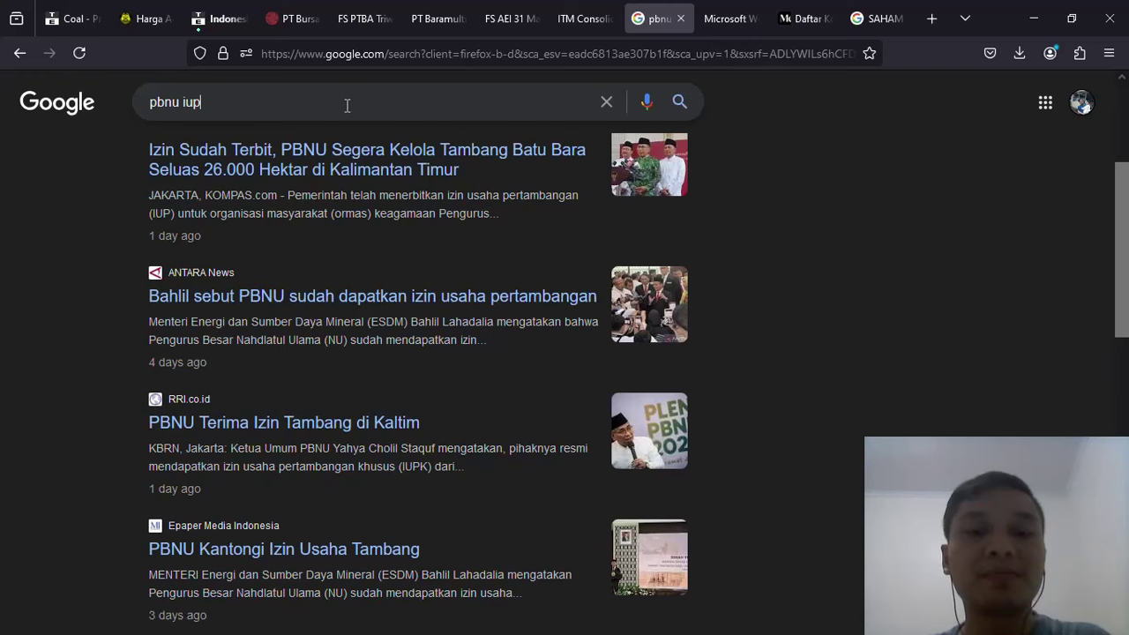
type("LIPUTAN 6")
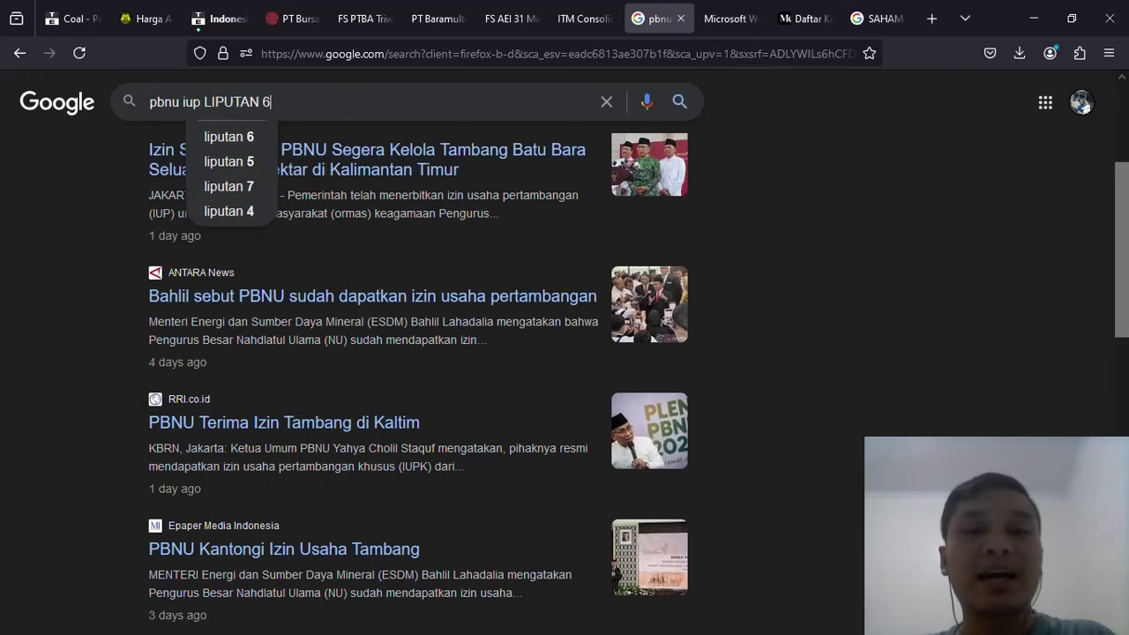
key("Return")
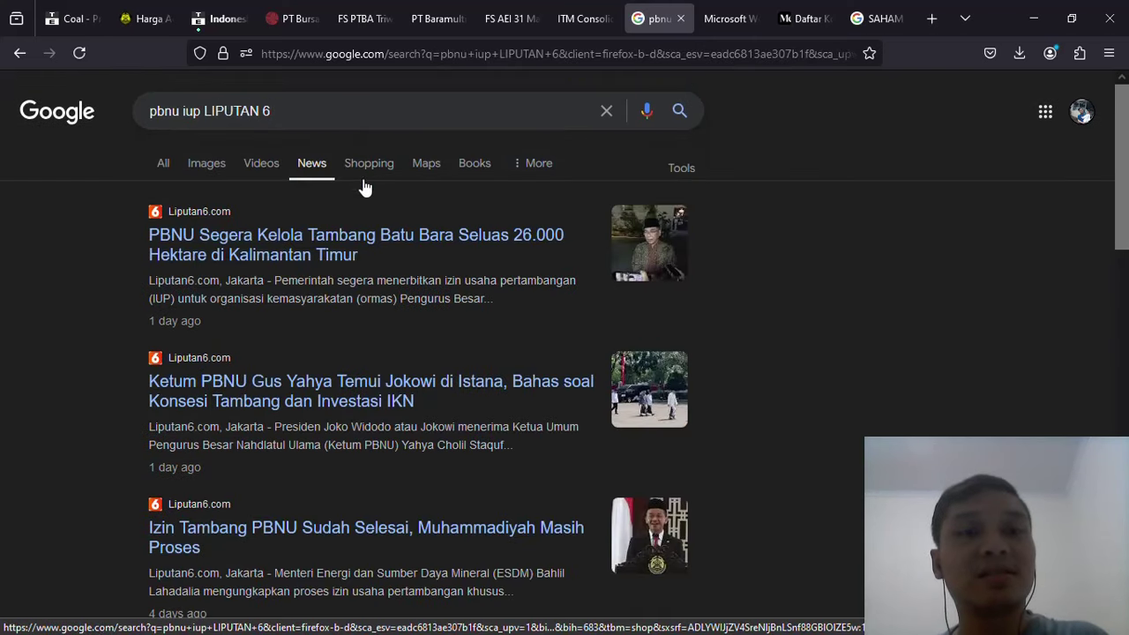
Open the Liputan6 article on PBNU's 26,000-hectare coal mine and read its passages on the concession, production and exploration
left_click(361, 235)
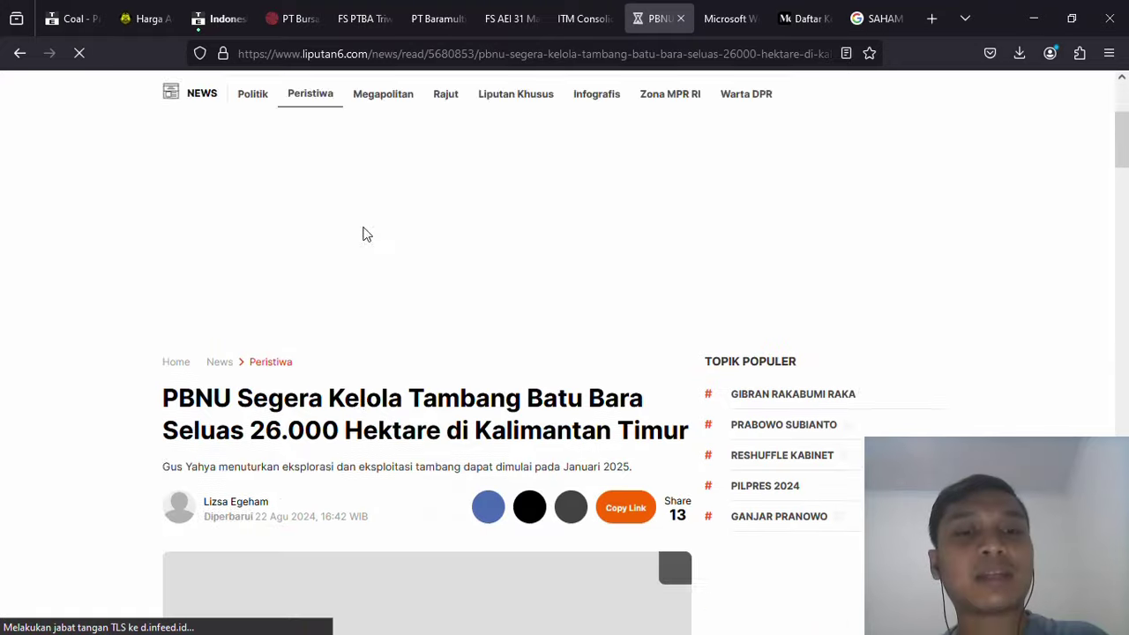
scroll(363, 230, "down", 9)
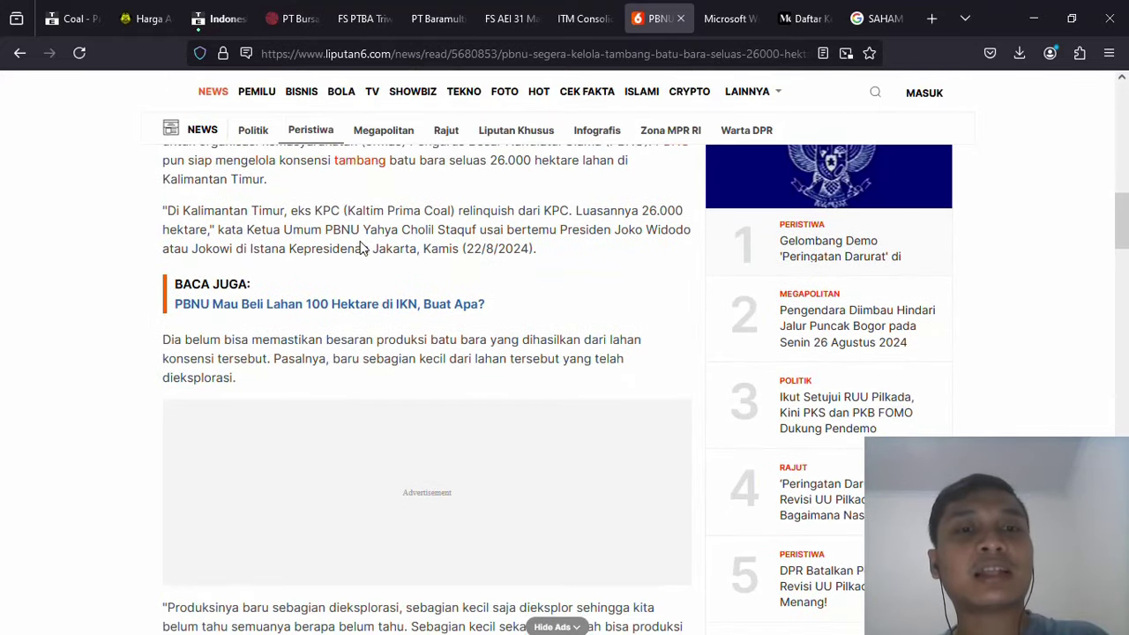
scroll(636, 225, "down", 1)
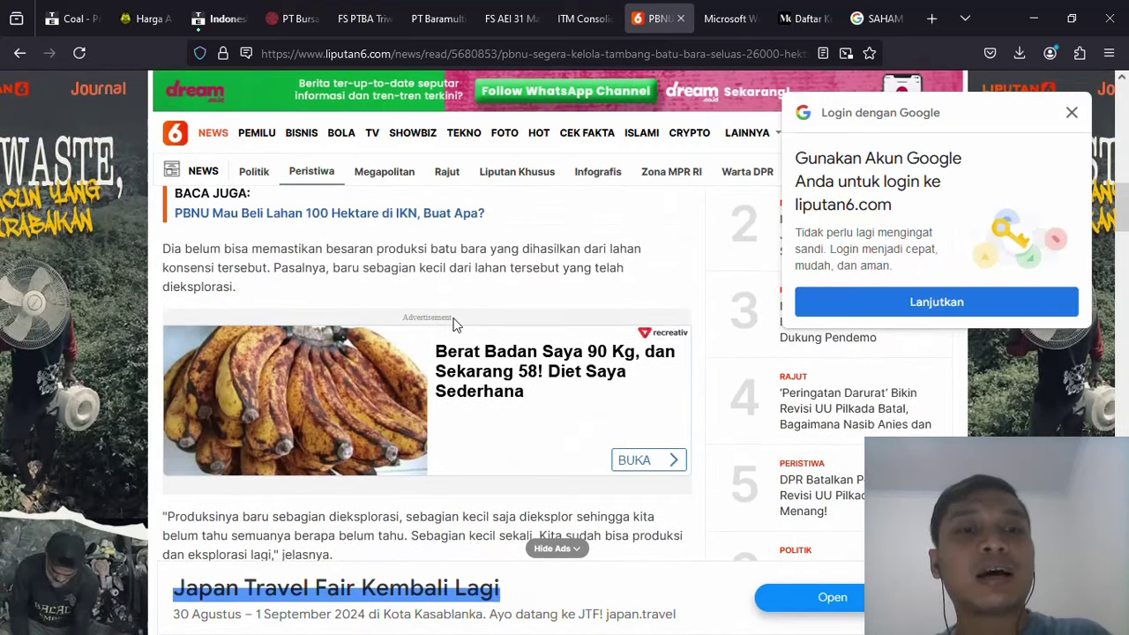
scroll(295, 344, "down", 2)
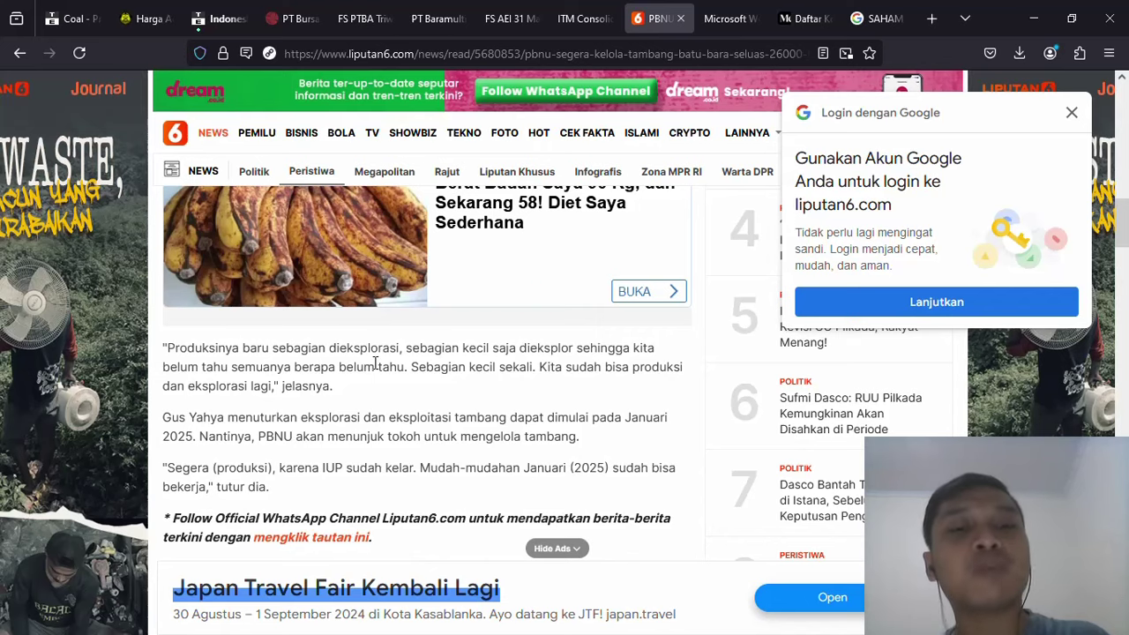
key("alt+Tab")
key("alt+Tab")
scroll(375, 364, "up", 6)
scroll(421, 369, "down", 3)
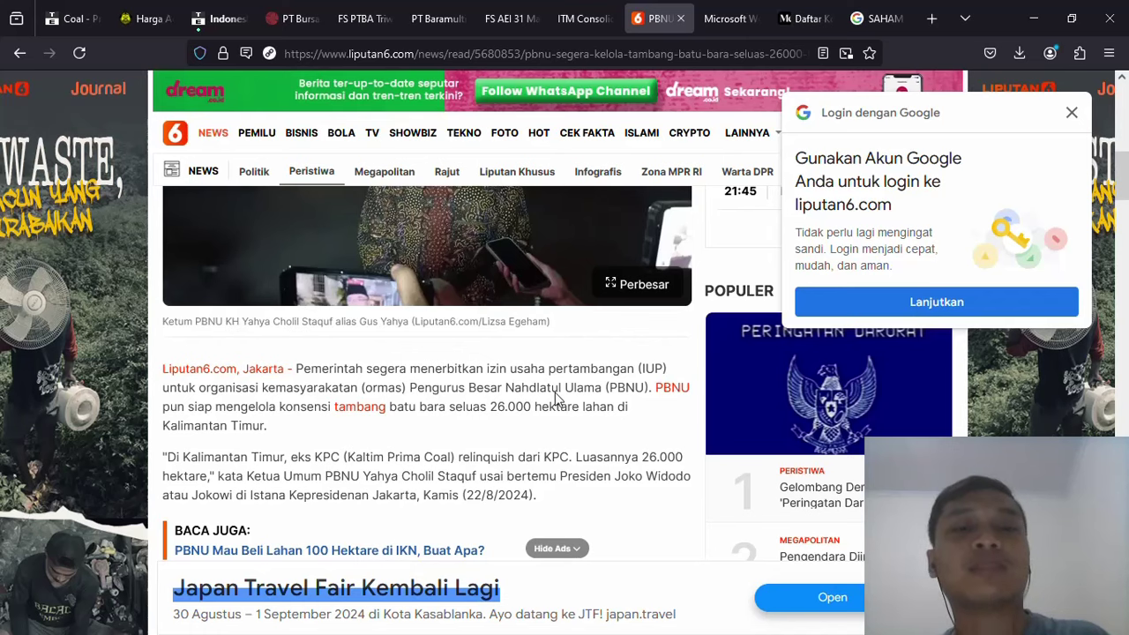
scroll(555, 395, "up", 3)
scroll(555, 395, "down", 5)
Return to the Excel workbook and select the five revenue factors in C6:C10, from CADANGAN BATUBARA to NILAI TUKAR USD
key("alt+Tab")
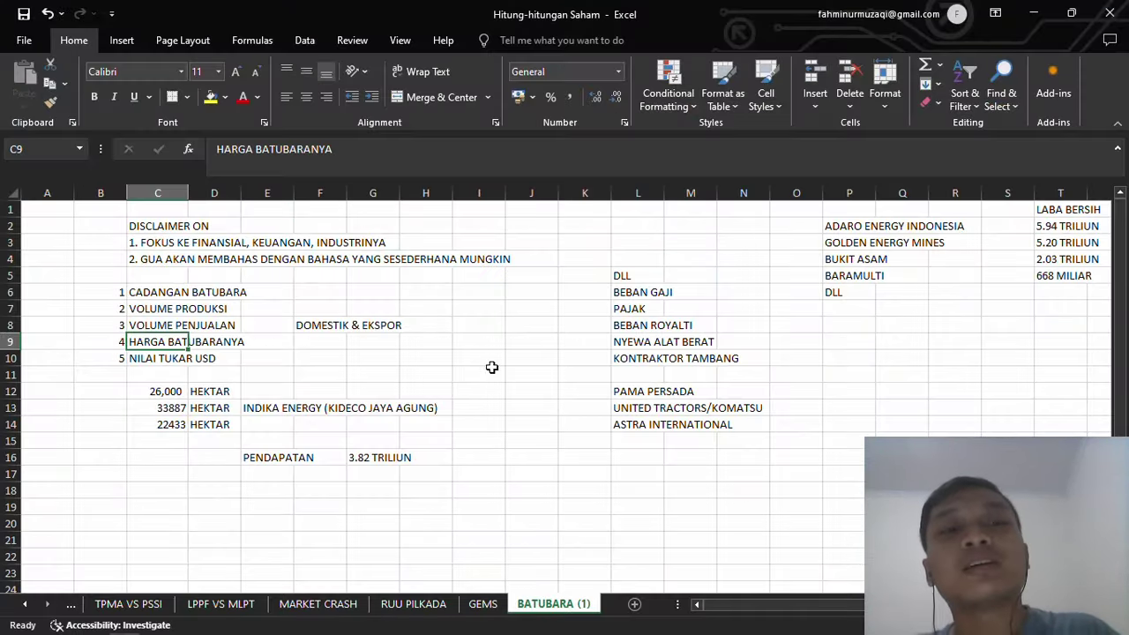
left_click_drag(146, 290, 163, 353)
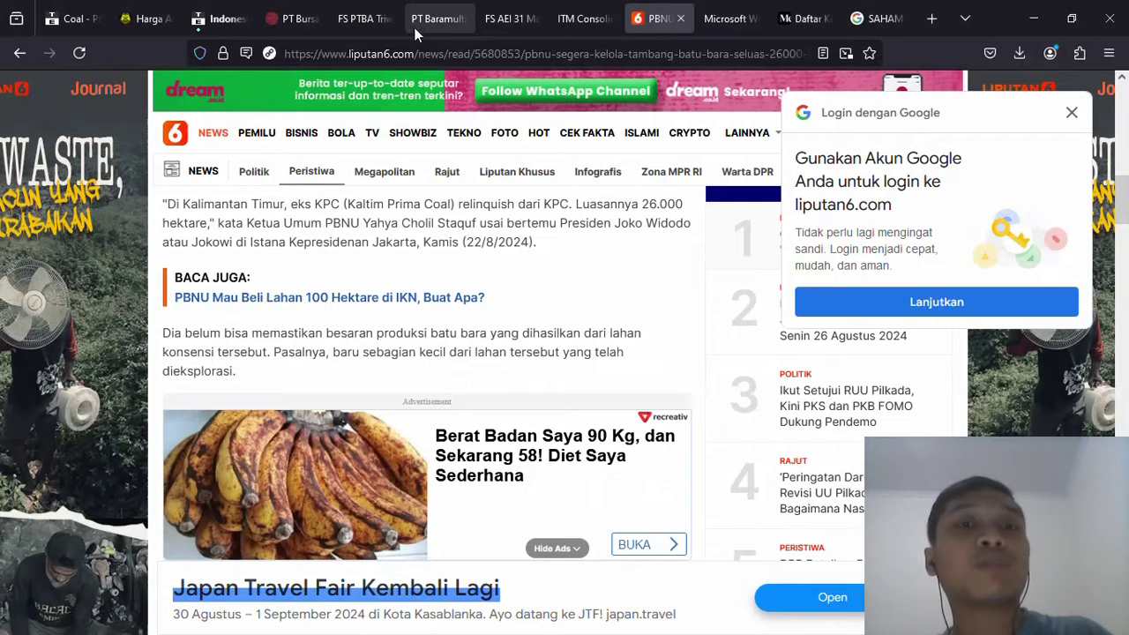
key("alt+Tab")
key("alt+Tab")
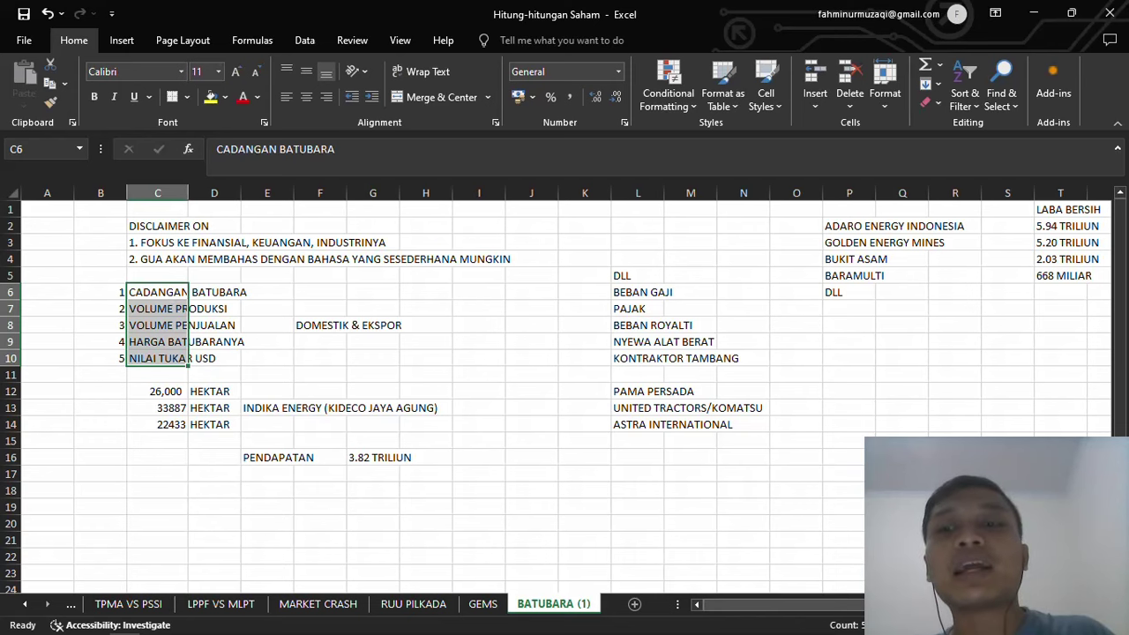
Examine the coal companies' profit, production, period and reserves table, and select the LABA BERSIH heading in T1
scroll(564, 388, "right", 3)
scroll(564, 389, "right", 2)
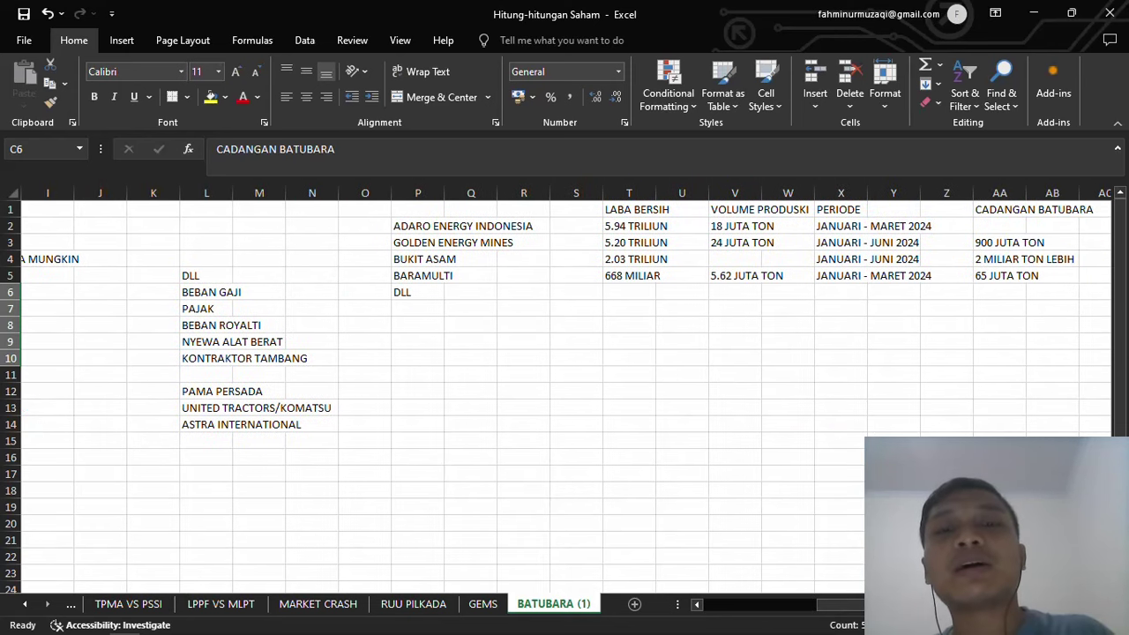
scroll(746, 567, "left", 3)
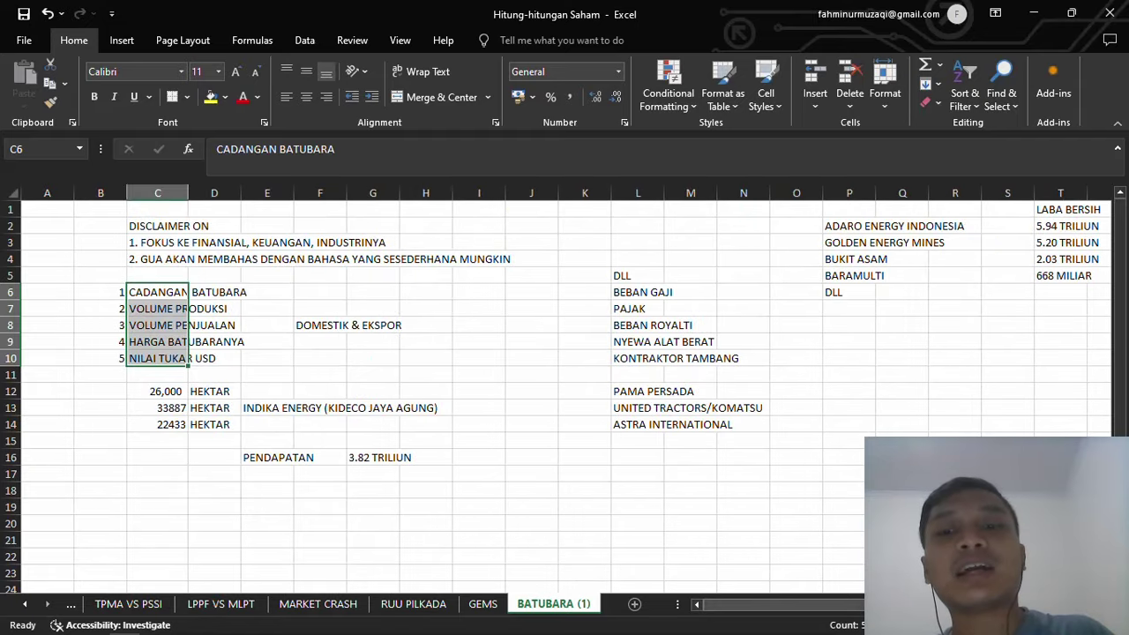
scroll(565, 389, "right", 3)
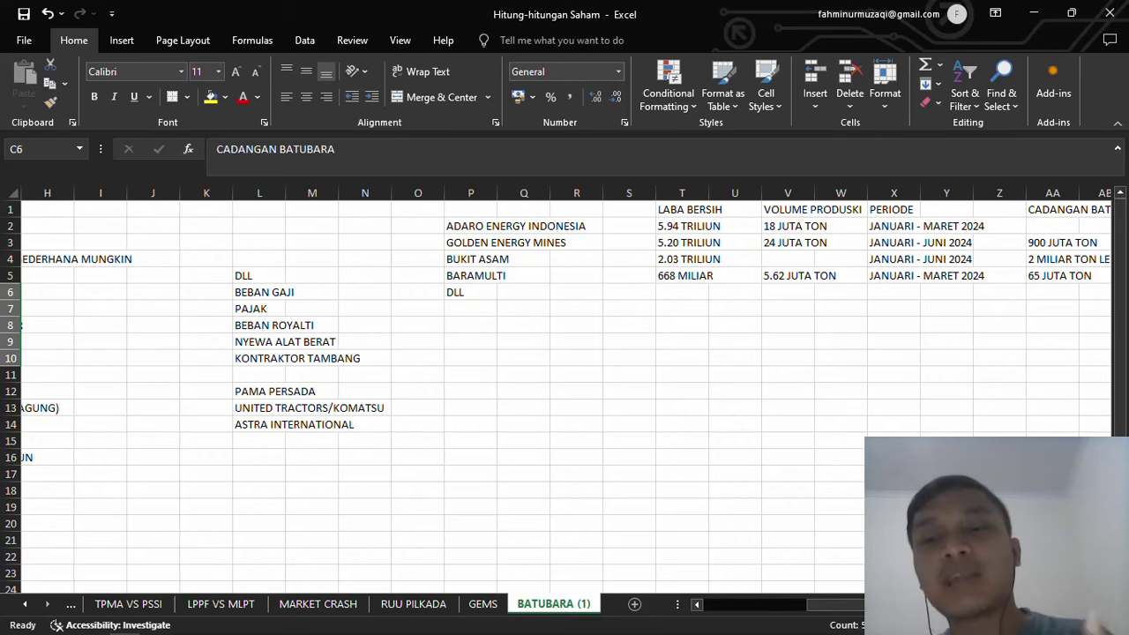
scroll(564, 388, "right", 1)
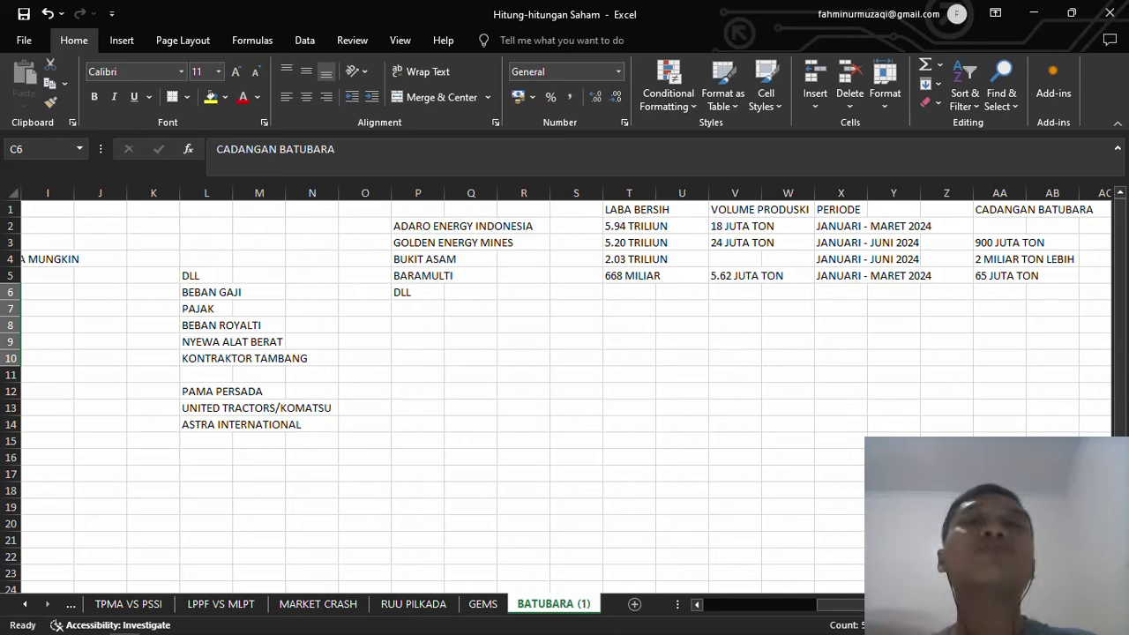
left_click(619, 214)
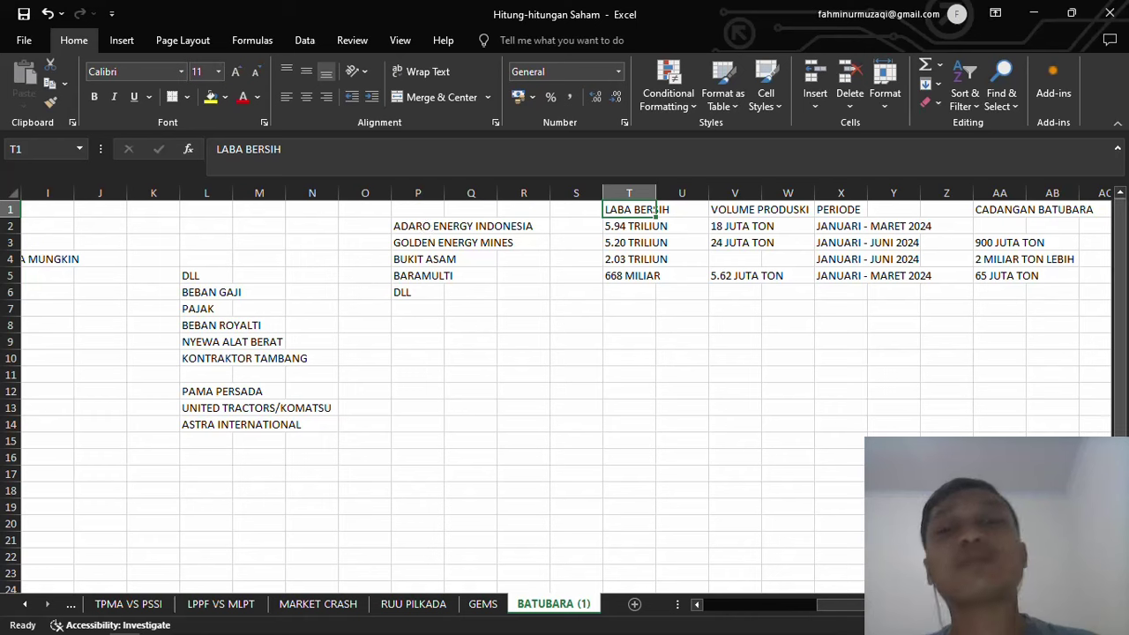
mouse_move(1058, 631)
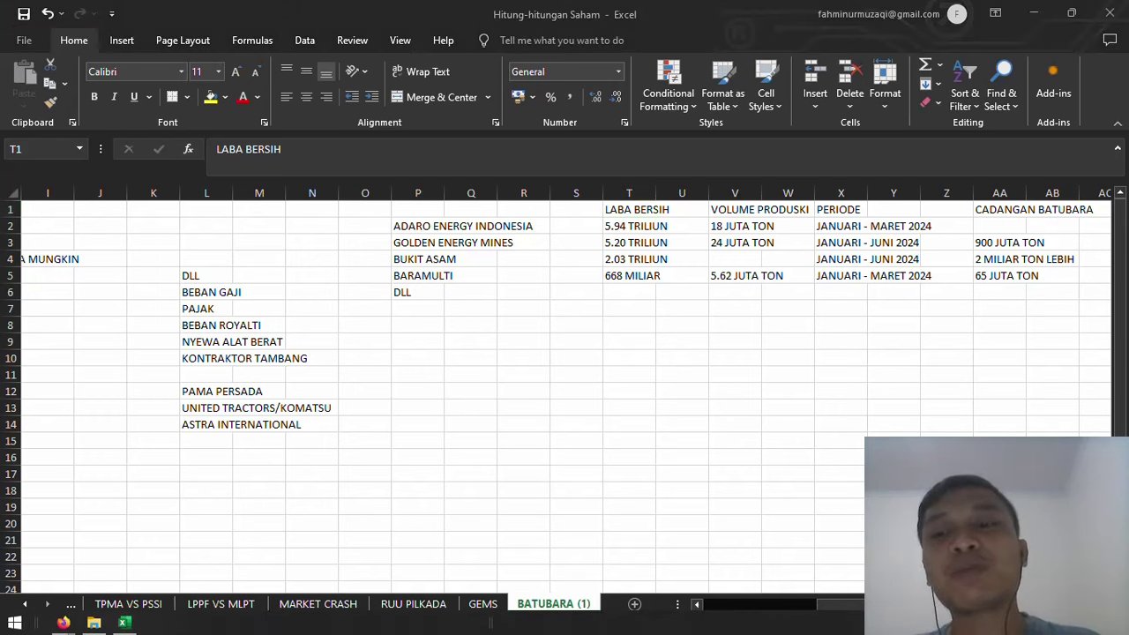